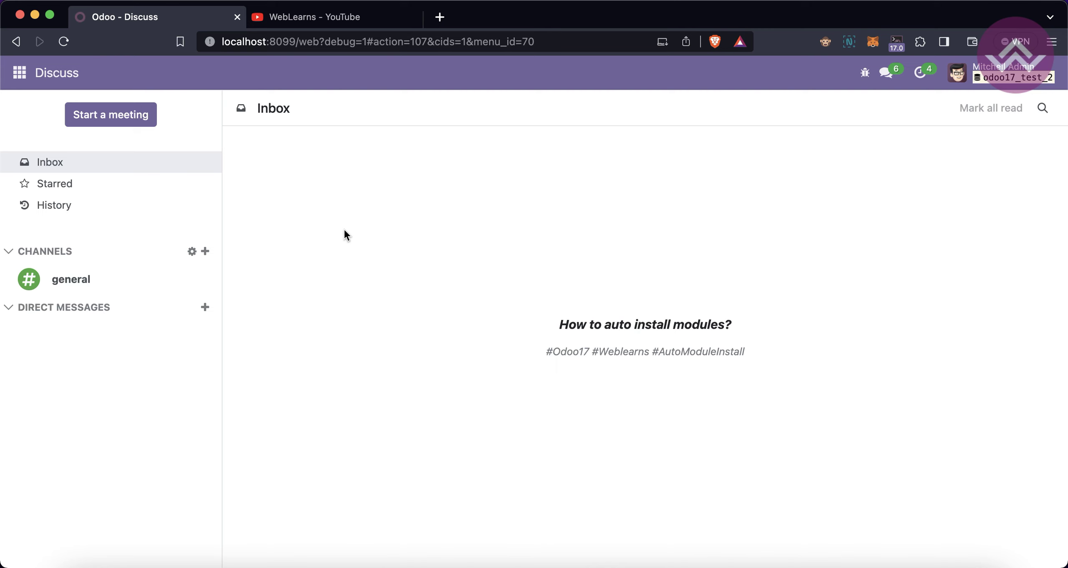
Switch to YouTube and look over the Odoo 17 Development Tutorial playlists on the WebLearns channel home page
left_click(326, 21)
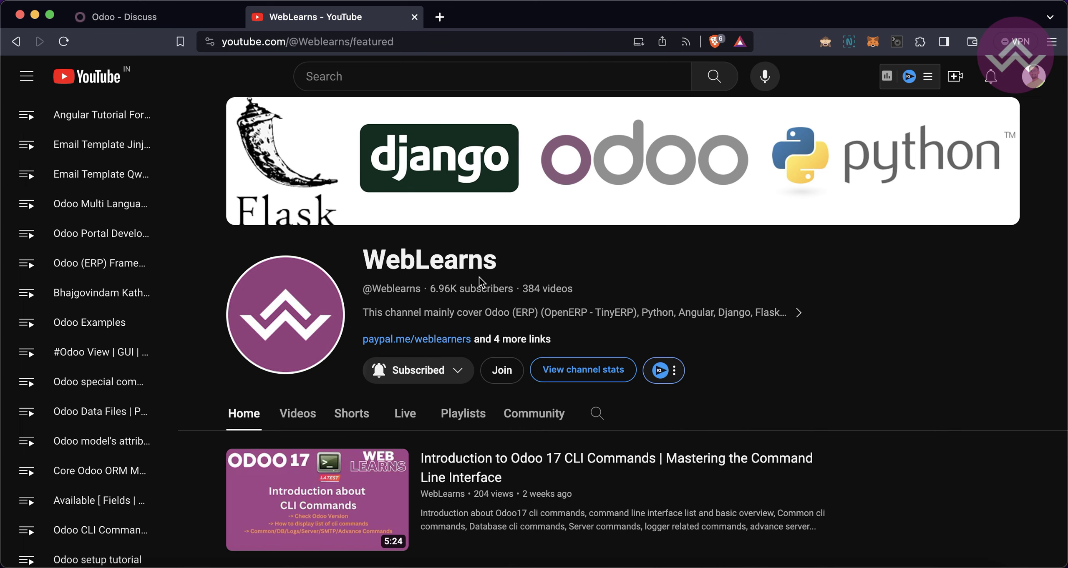
scroll(482, 282, "down", 2)
scroll(482, 283, "down", 15)
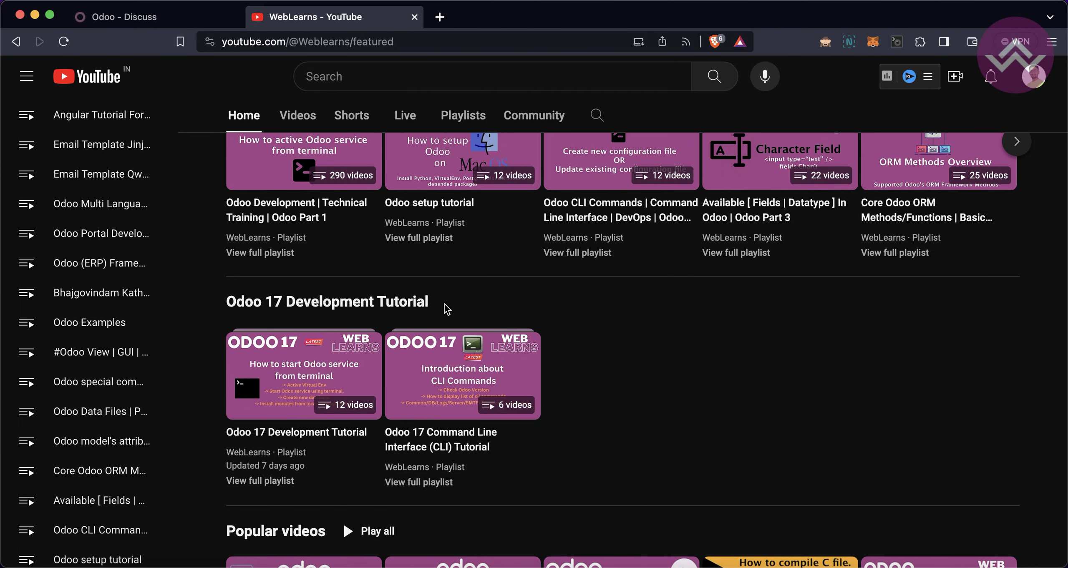
mouse_move(309, 382)
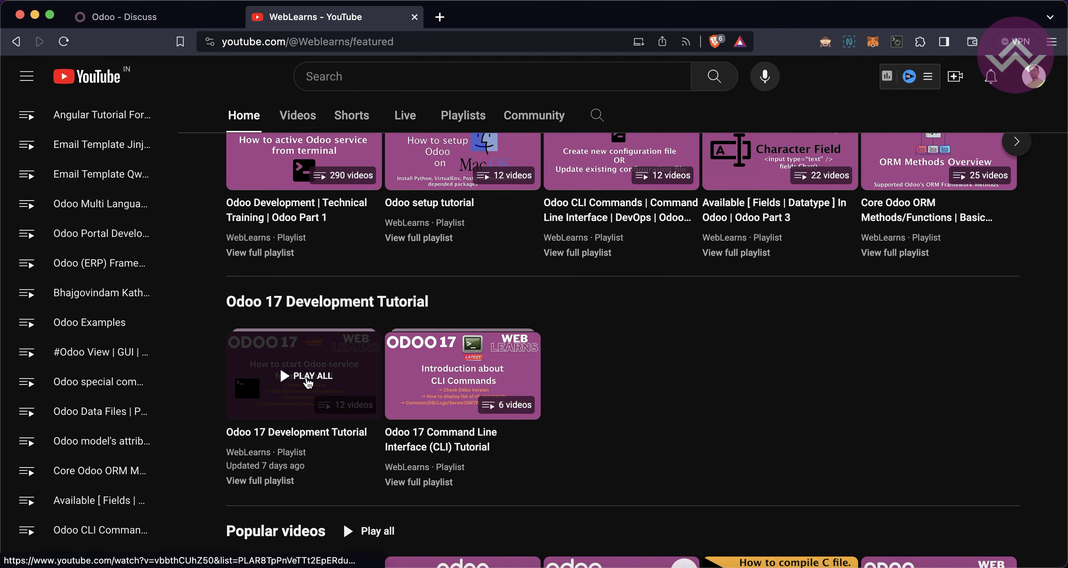
scroll(309, 382, "up", 3)
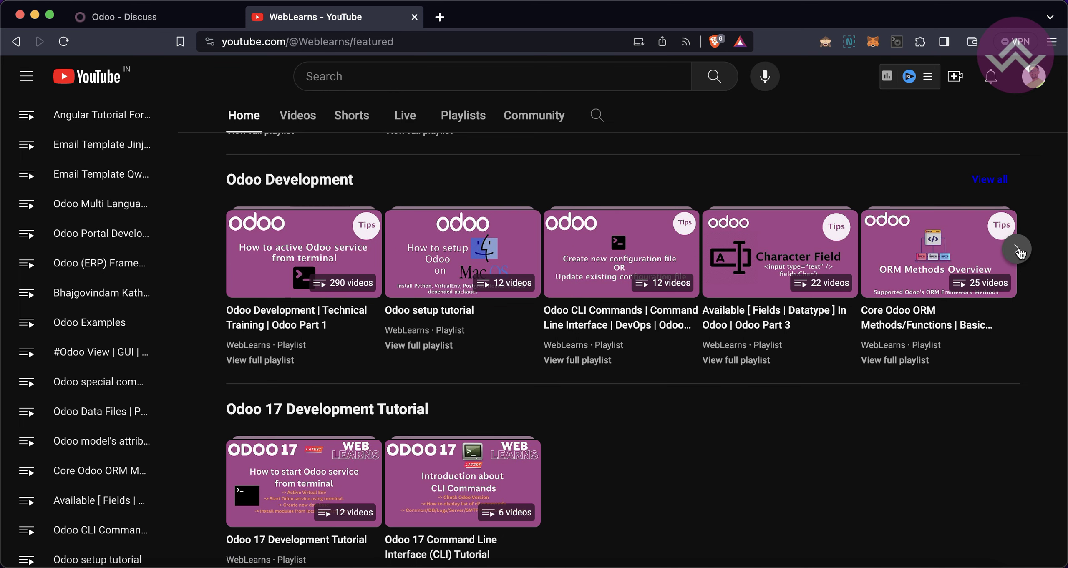
Browse the full list of Odoo Development playlists, close it and return to the channel's header
left_click(994, 187)
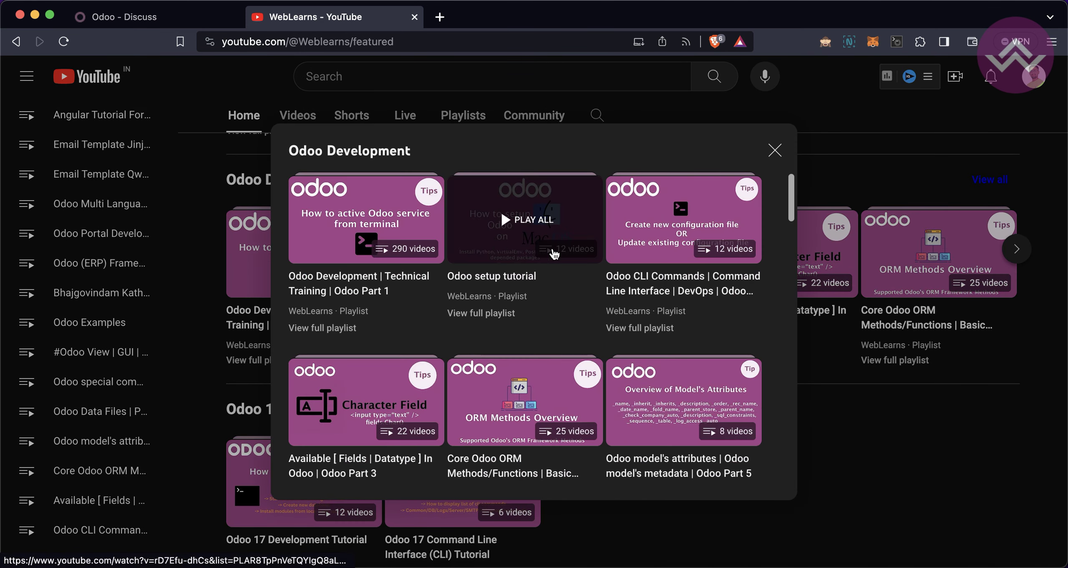
scroll(775, 315, "down", 10)
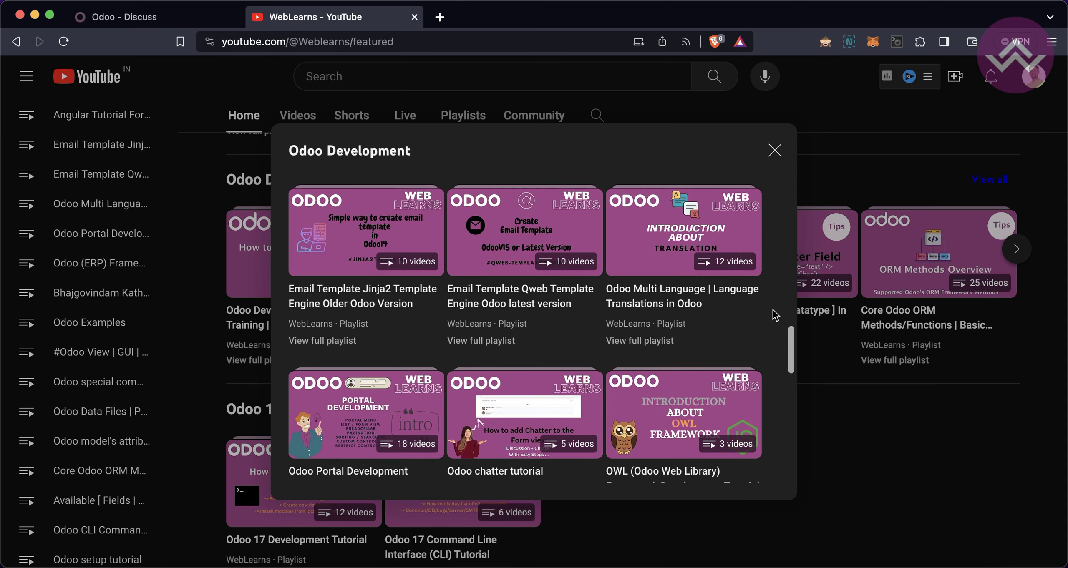
scroll(773, 310, "down", 12)
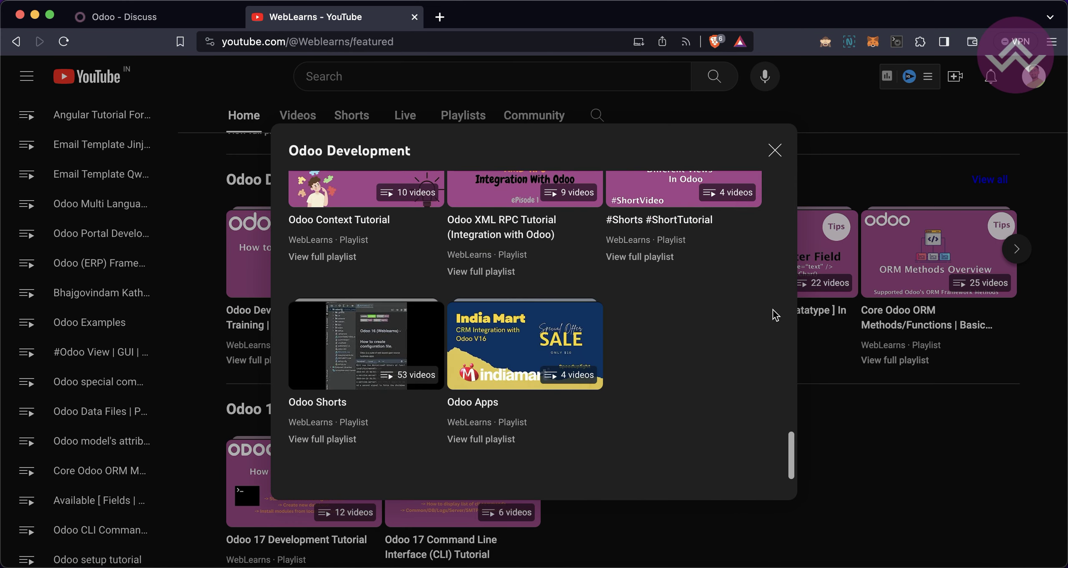
scroll(772, 312, "up", 10)
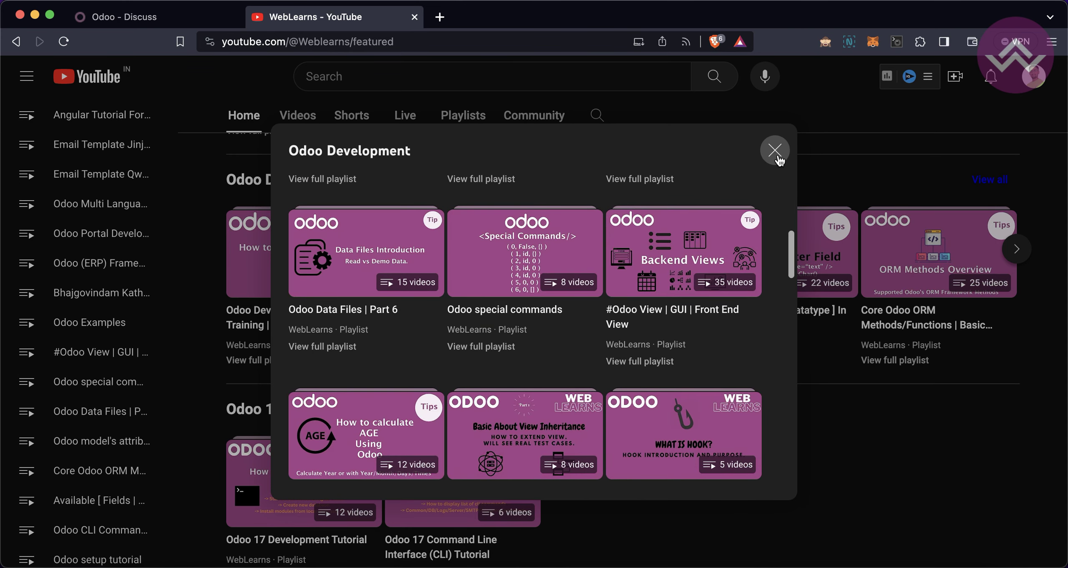
left_click(776, 151)
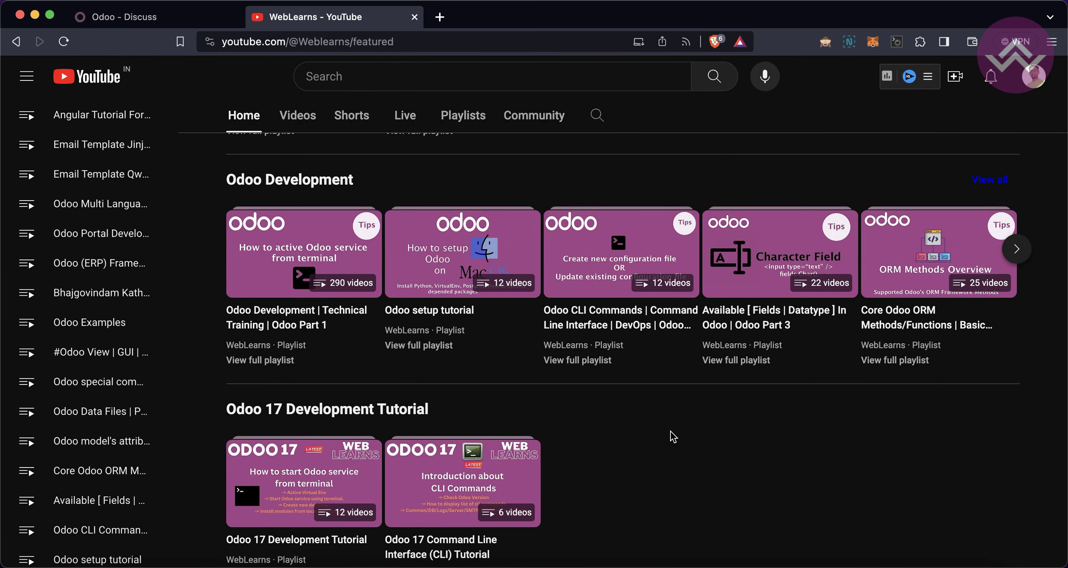
scroll(673, 437, "up", 10)
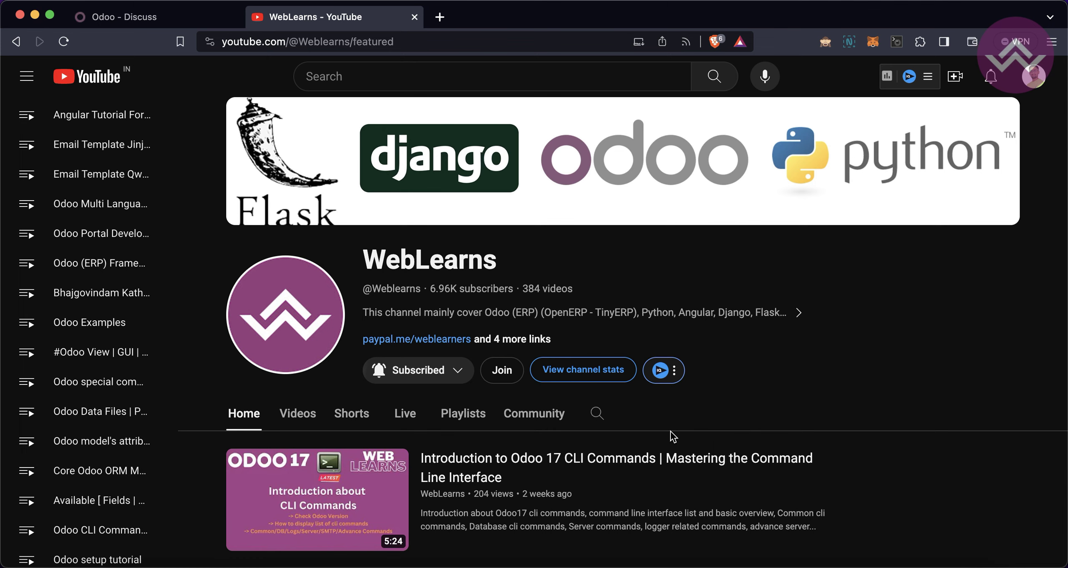
Return to Odoo, open the Apps list and remove its default Apps filter to list all modules
left_click(184, 17)
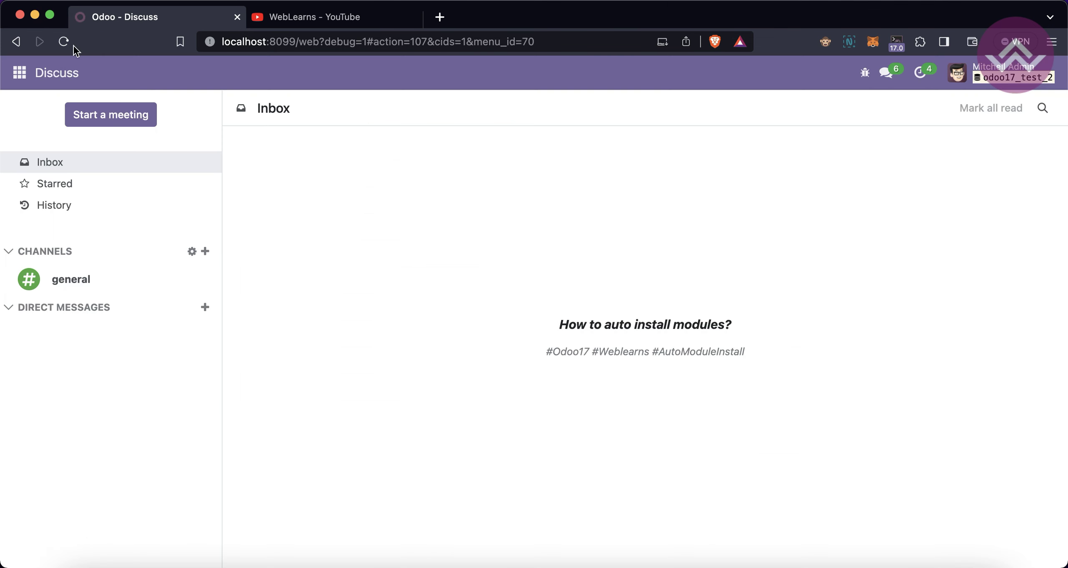
left_click(19, 73)
left_click(19, 72)
left_click(19, 73)
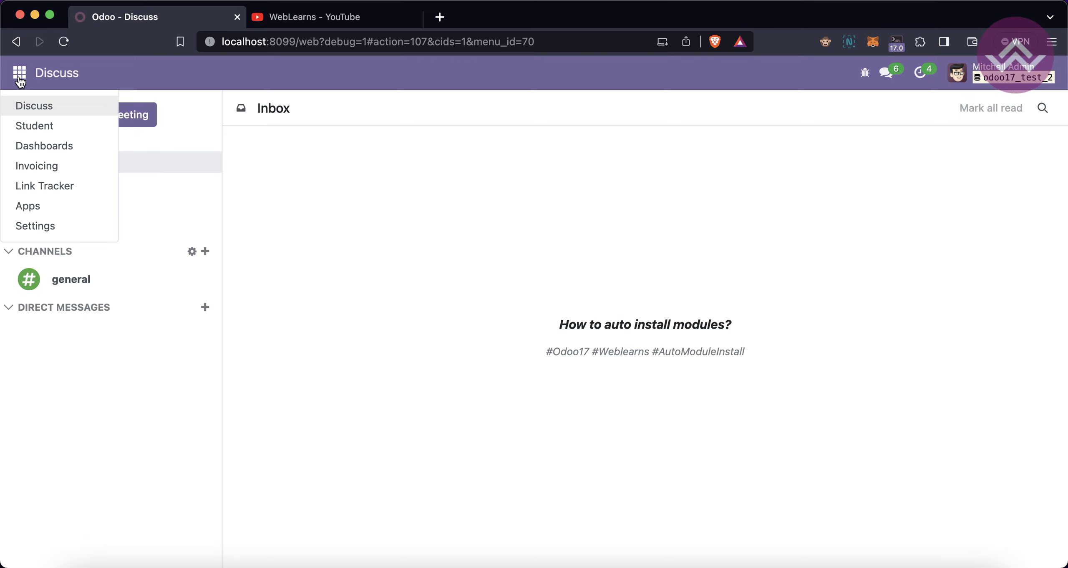
left_click(28, 206)
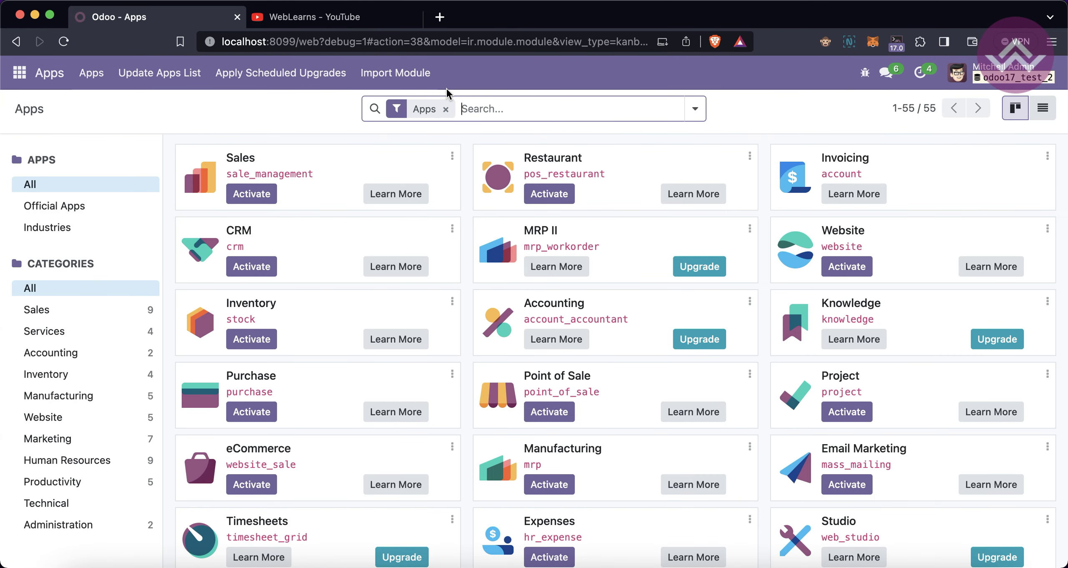
left_click(445, 110)
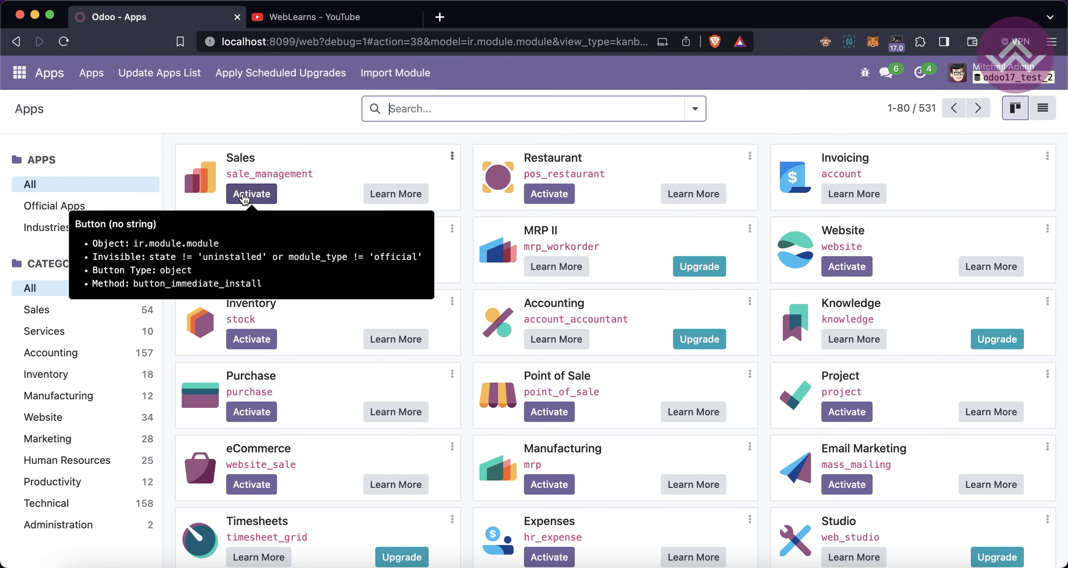
Examine the Sales module's technical data and dependencies, and return to the apps list
left_click(455, 157)
left_click(424, 184)
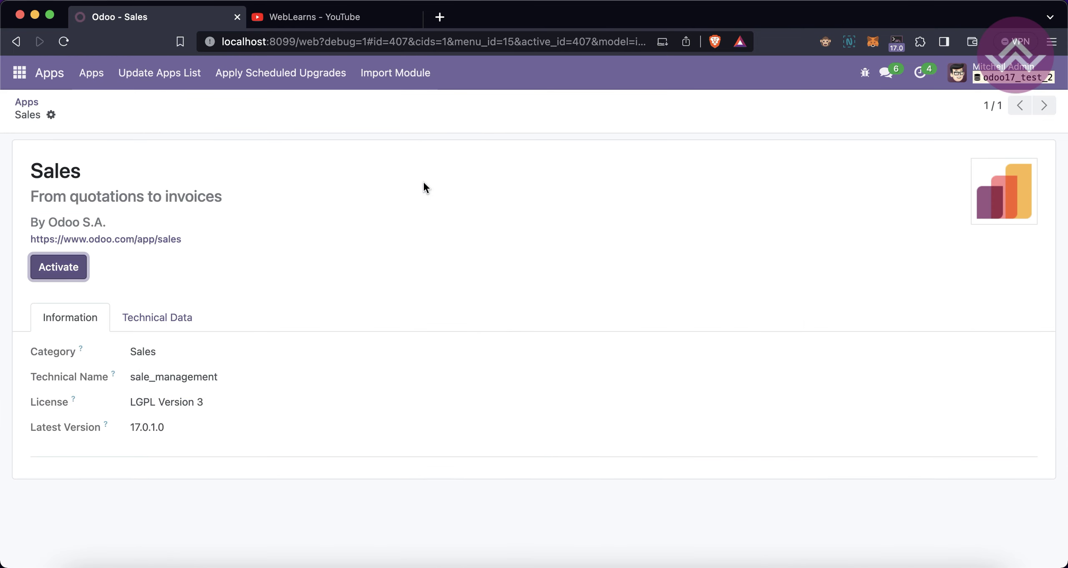
left_click(151, 318)
scroll(200, 422, "down", 2)
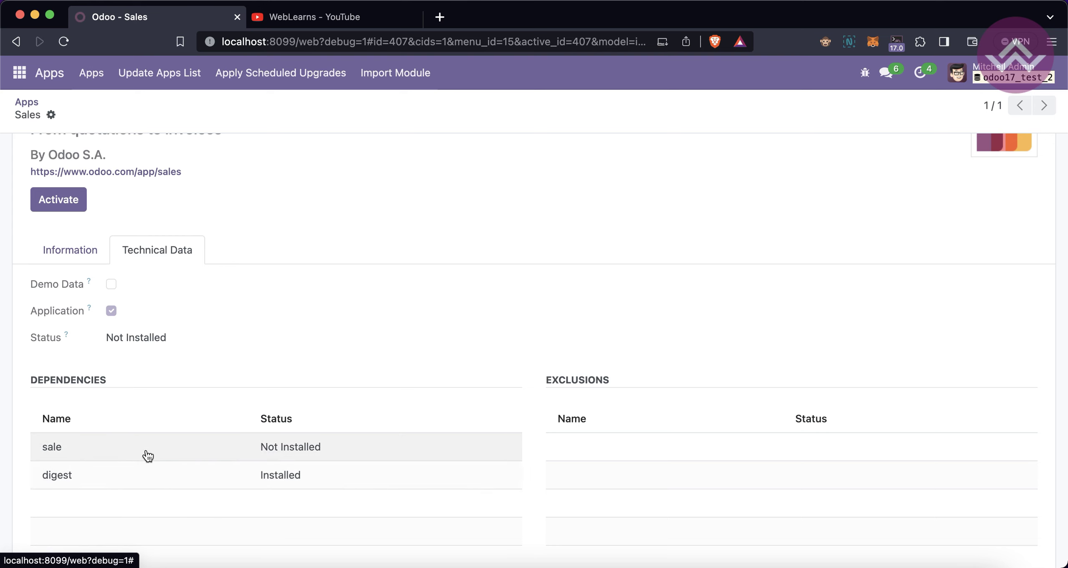
scroll(121, 461, "up", 2)
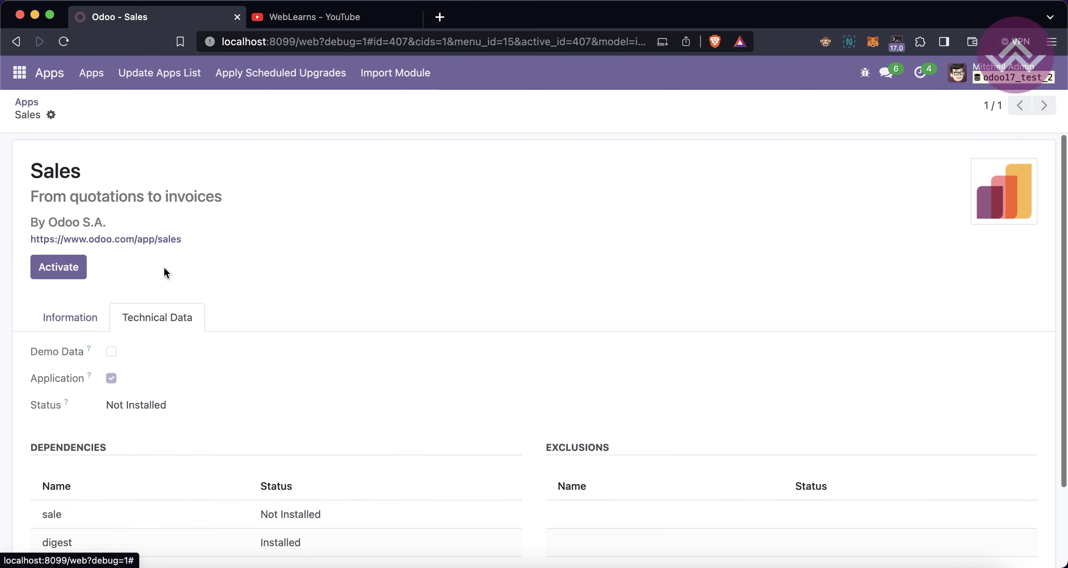
left_click_drag(33, 170, 77, 168)
left_click(77, 170)
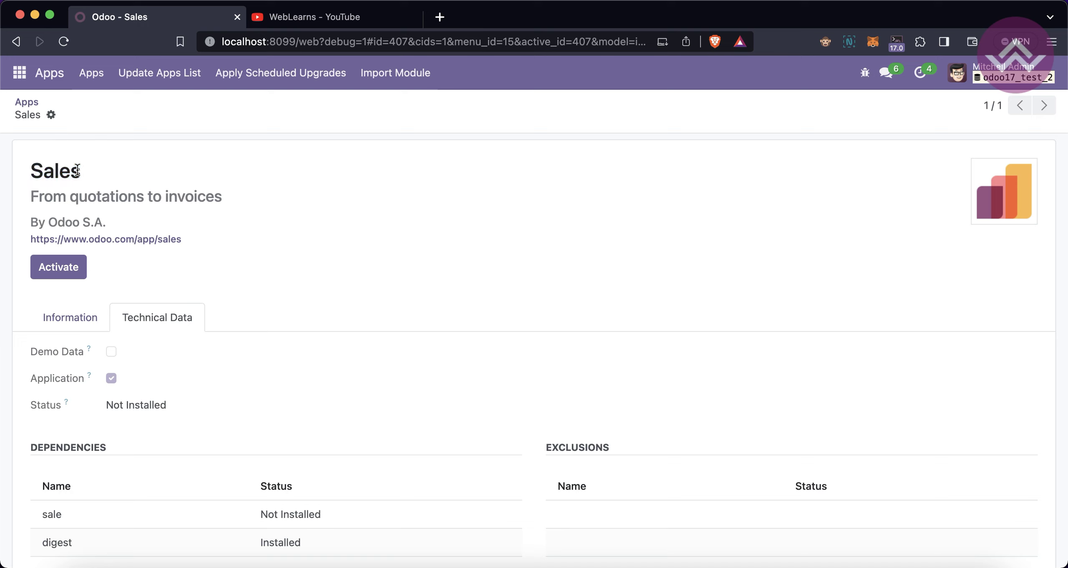
left_click(27, 103)
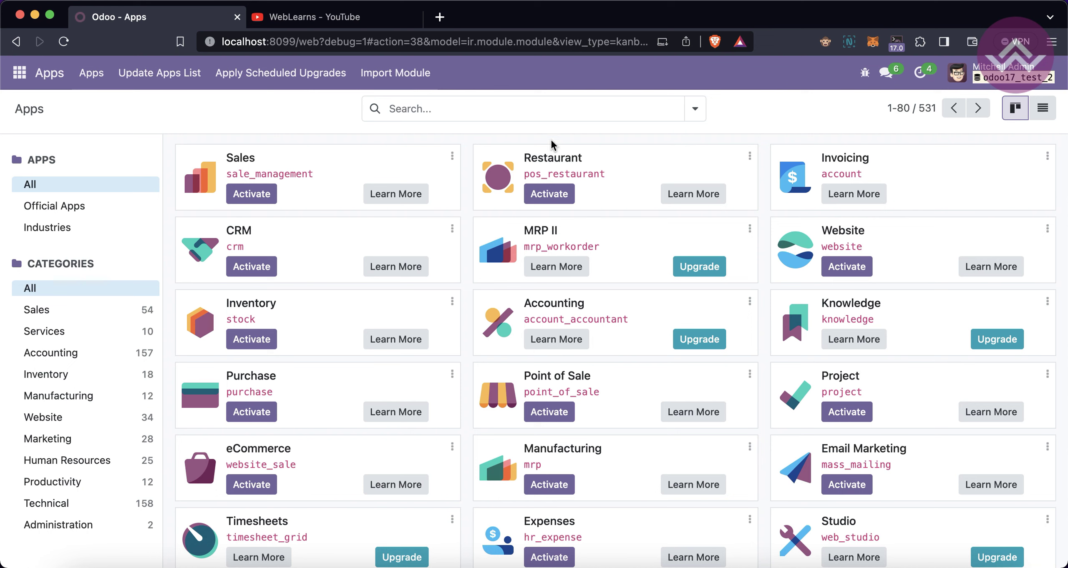
Highlight the technical names pos_restaurant and sale_management on the Restaurant and Sales cards
double_click(545, 174)
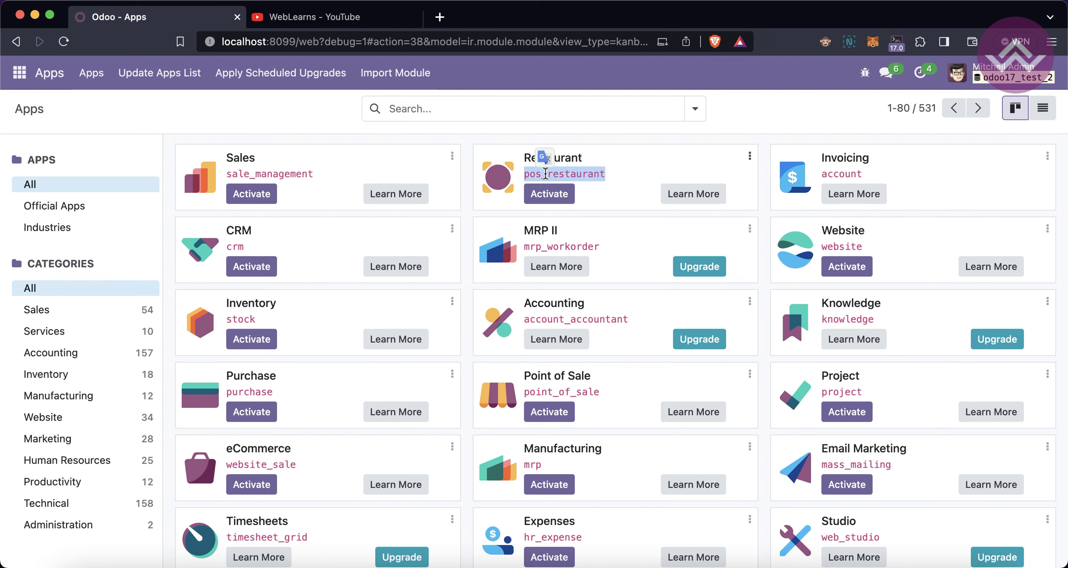
left_click(252, 195)
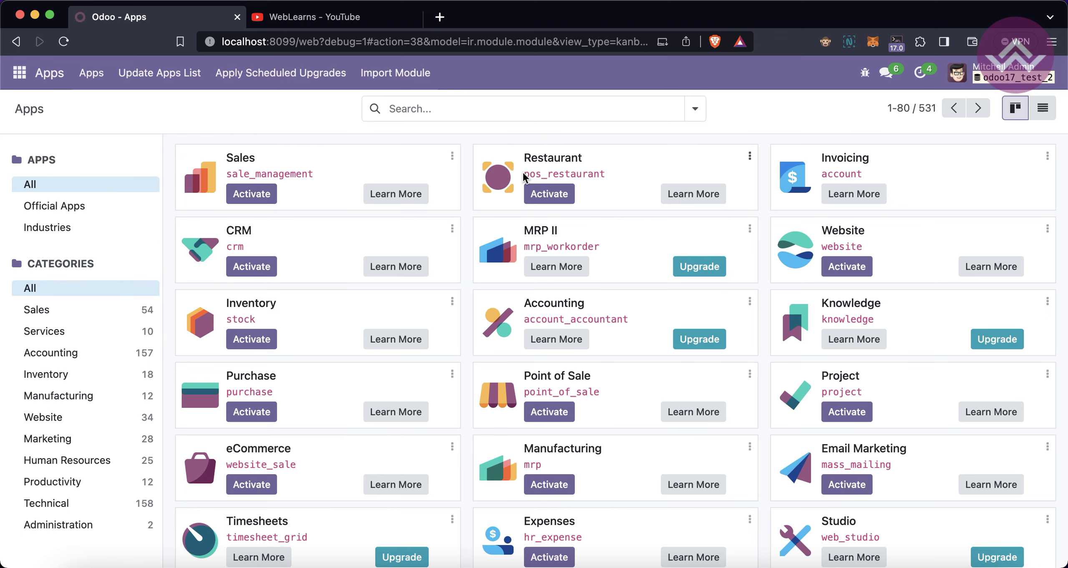
left_click_drag(524, 177, 611, 178)
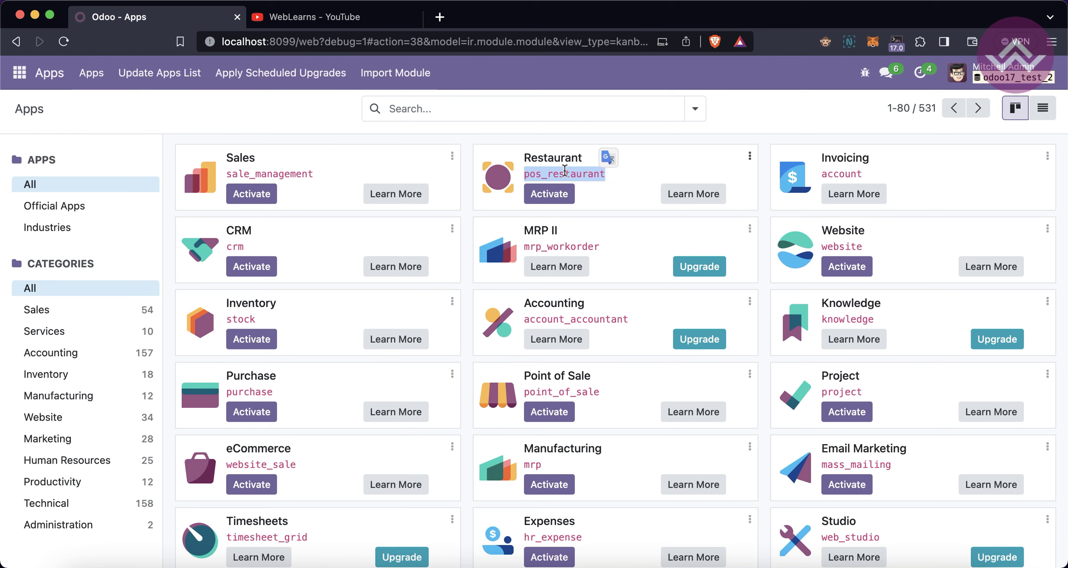
double_click(311, 173)
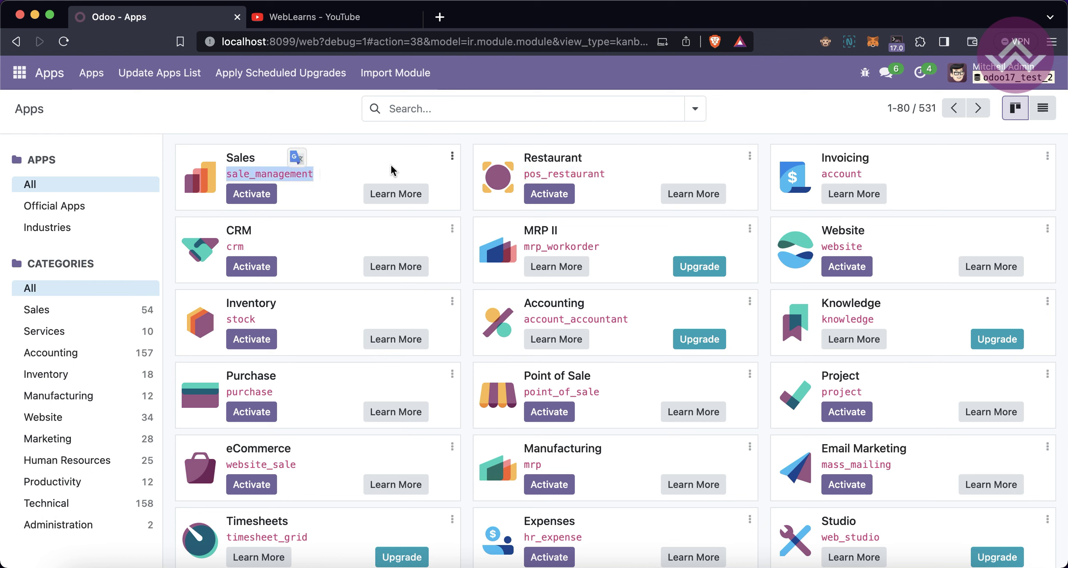
Review the Sales module's dependencies again, go back to the apps list and highlight the technical name pos_restaurant
left_click(454, 157)
left_click(404, 181)
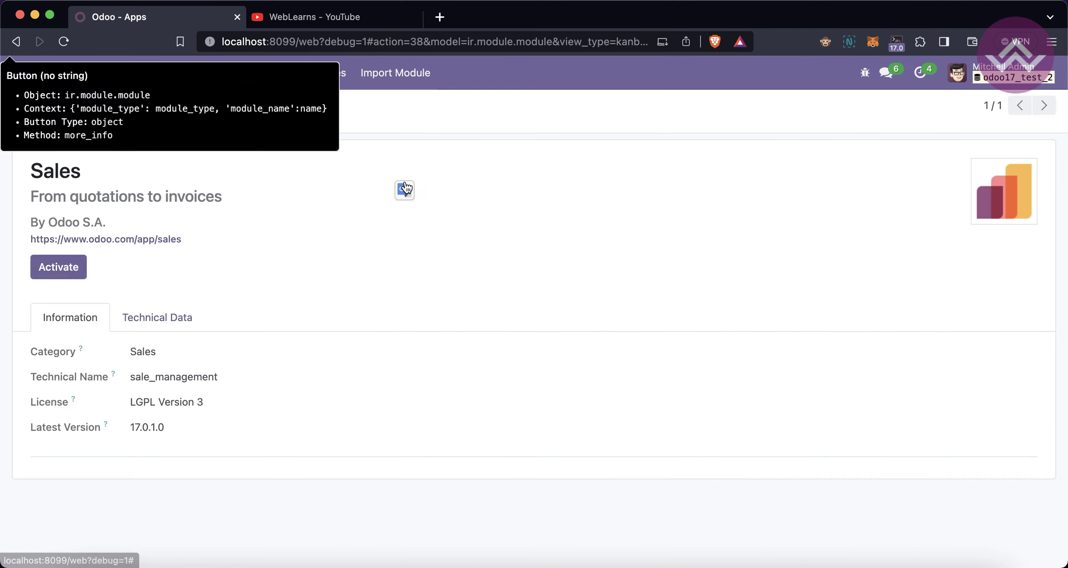
left_click(169, 330)
scroll(150, 539, "down", 3)
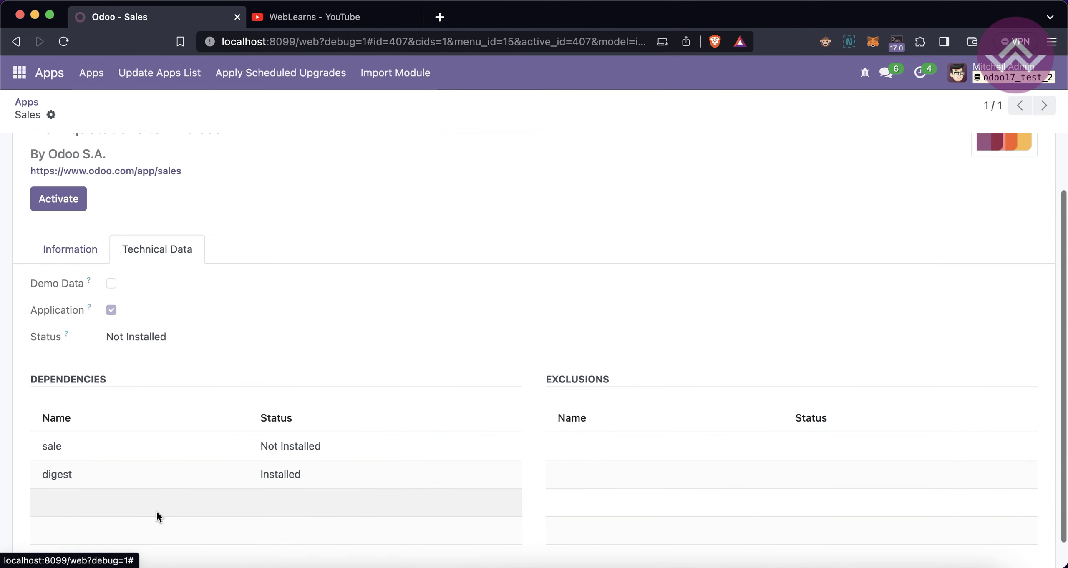
scroll(211, 493, "up", 3)
left_click(34, 105)
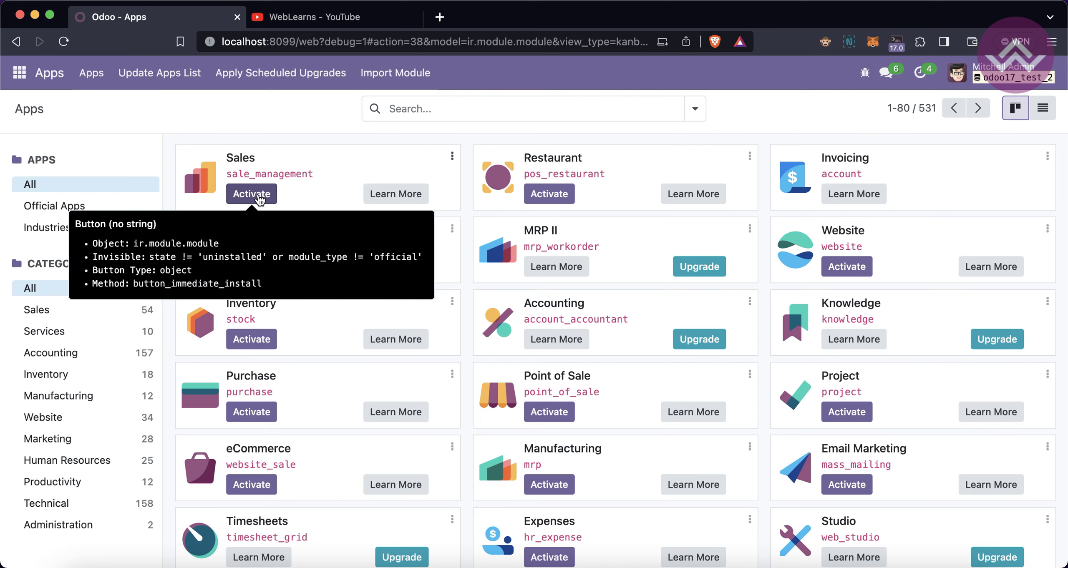
left_click_drag(528, 172, 605, 172)
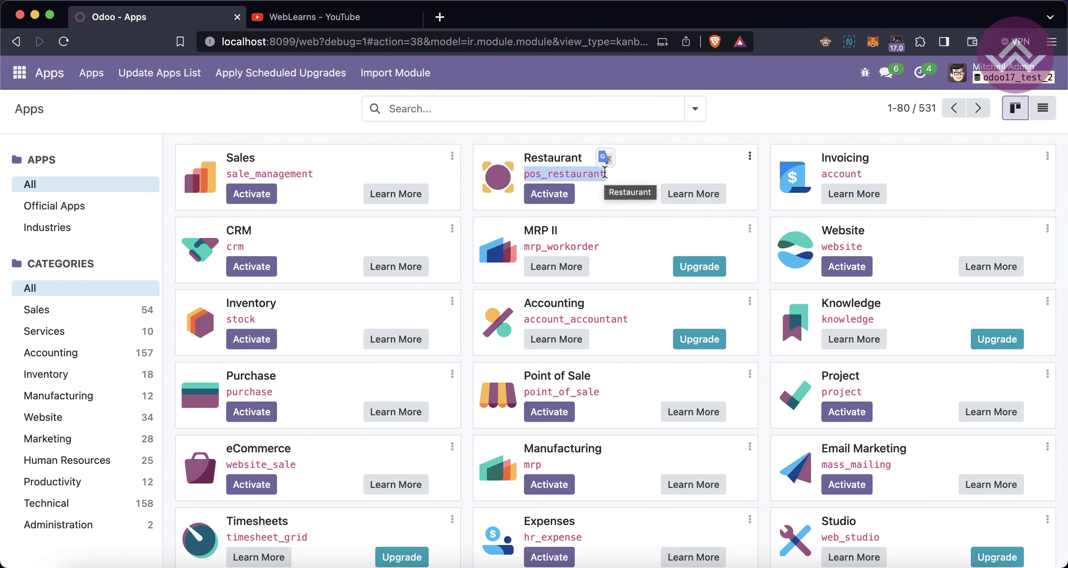
Look over the latest Odoo 17 videos on the WebLearns YouTube channel and return to the Odoo apps list
left_click(340, 19)
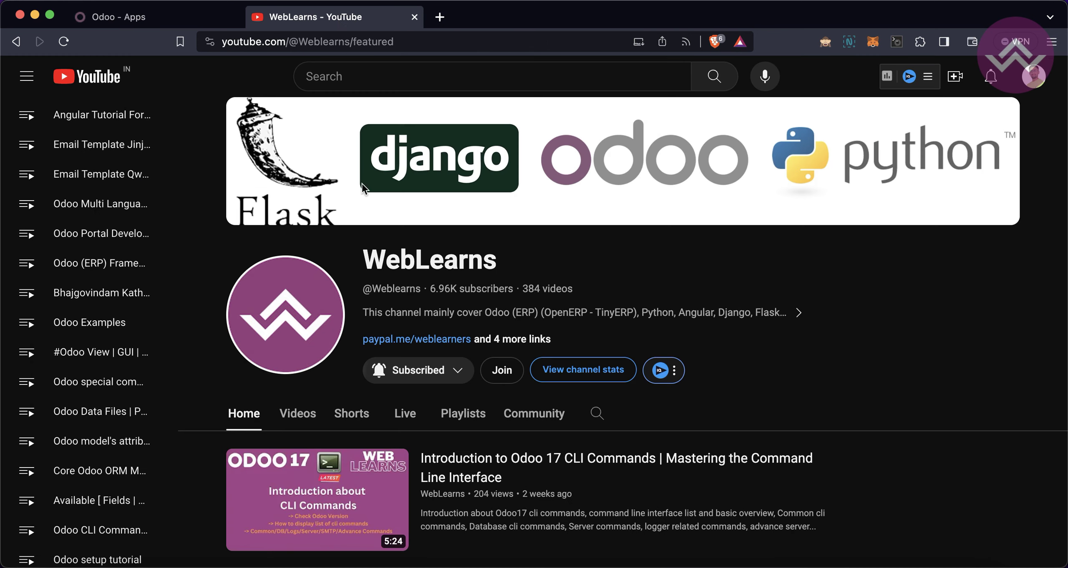
left_click(303, 414)
scroll(205, 478, "down", 5)
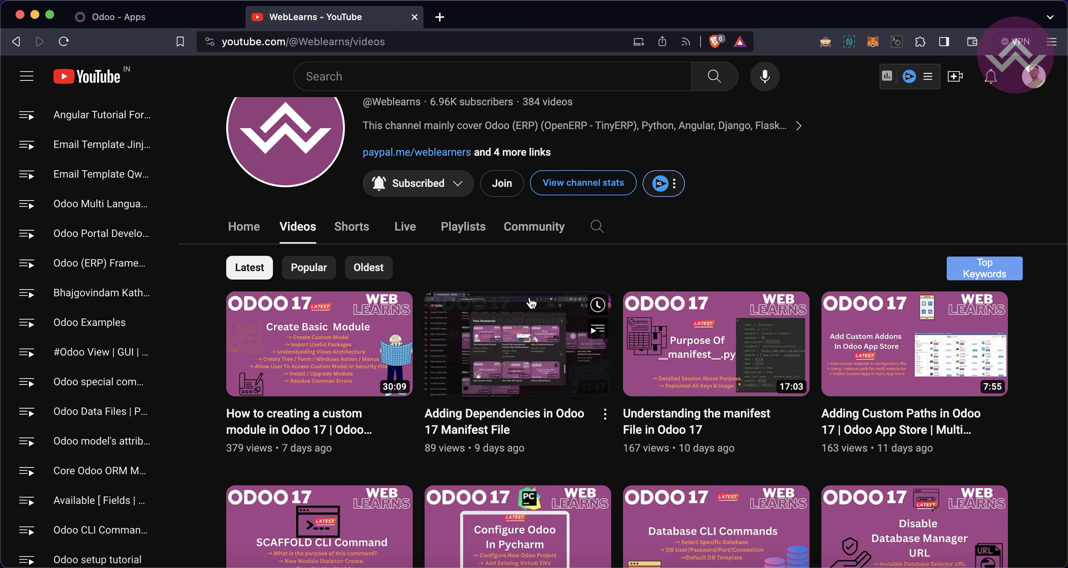
mouse_move(222, 350)
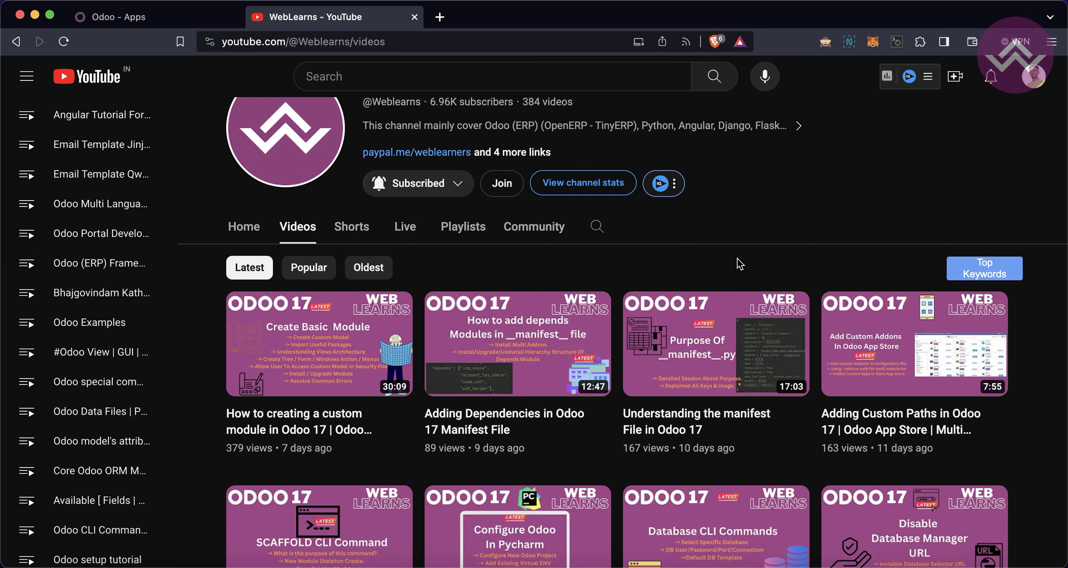
mouse_move(708, 369)
left_click(115, 19)
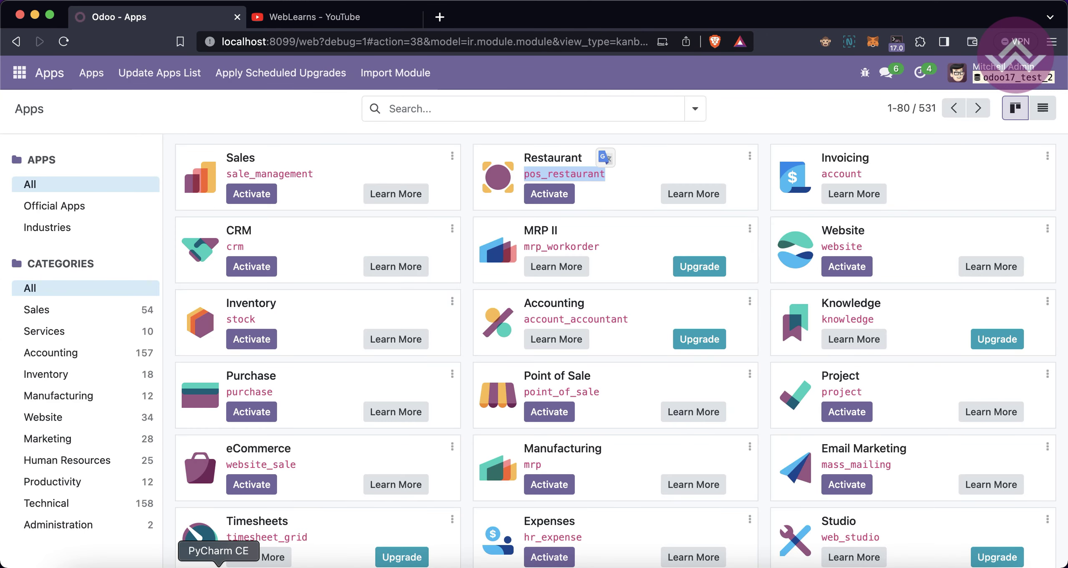
Switch to PyCharm and copy the student module in custom_addons as a new directory named school
left_click(219, 566)
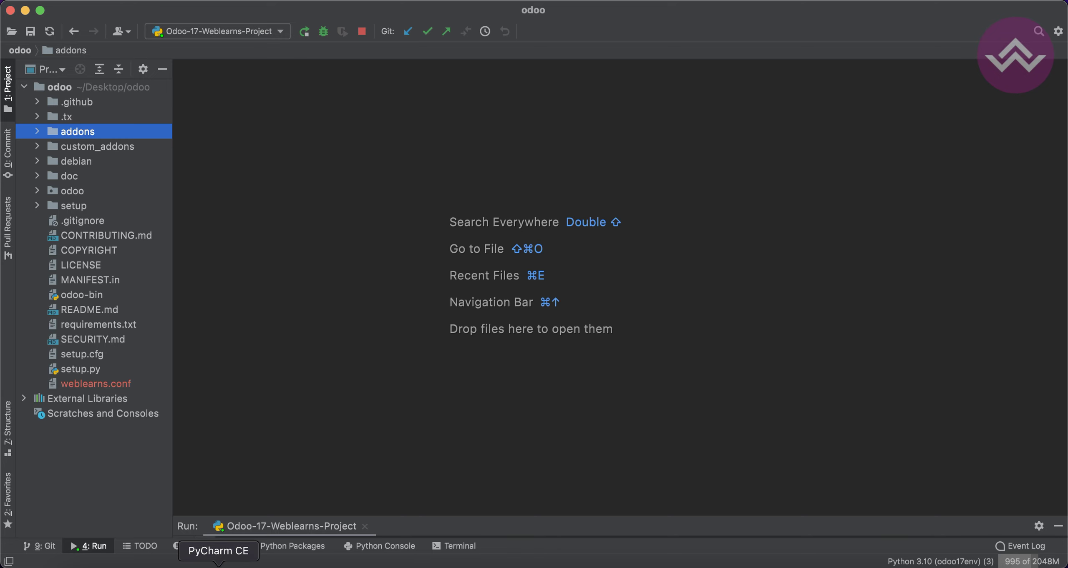
double_click(72, 148)
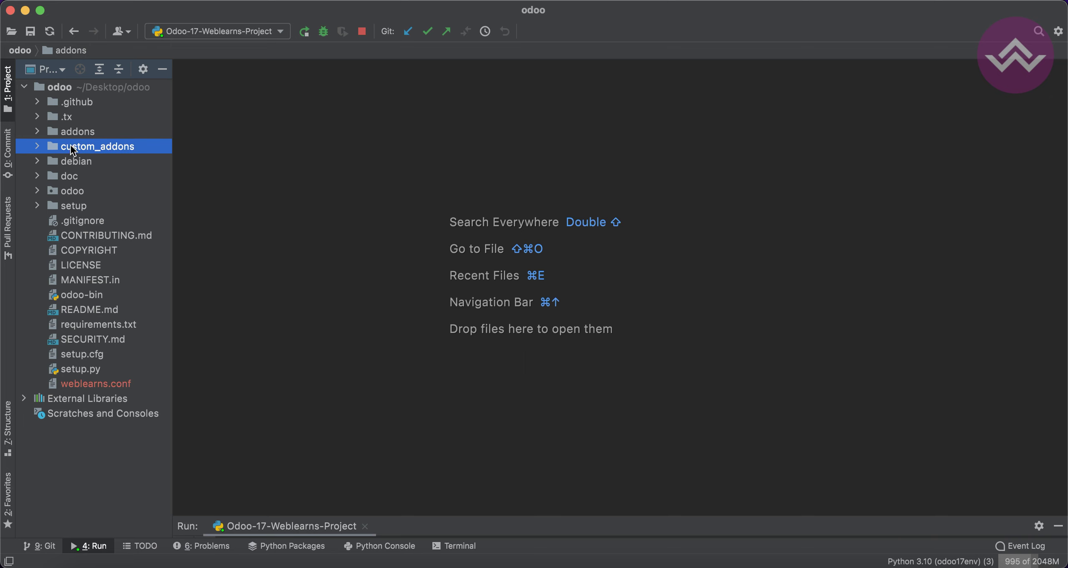
double_click(103, 161)
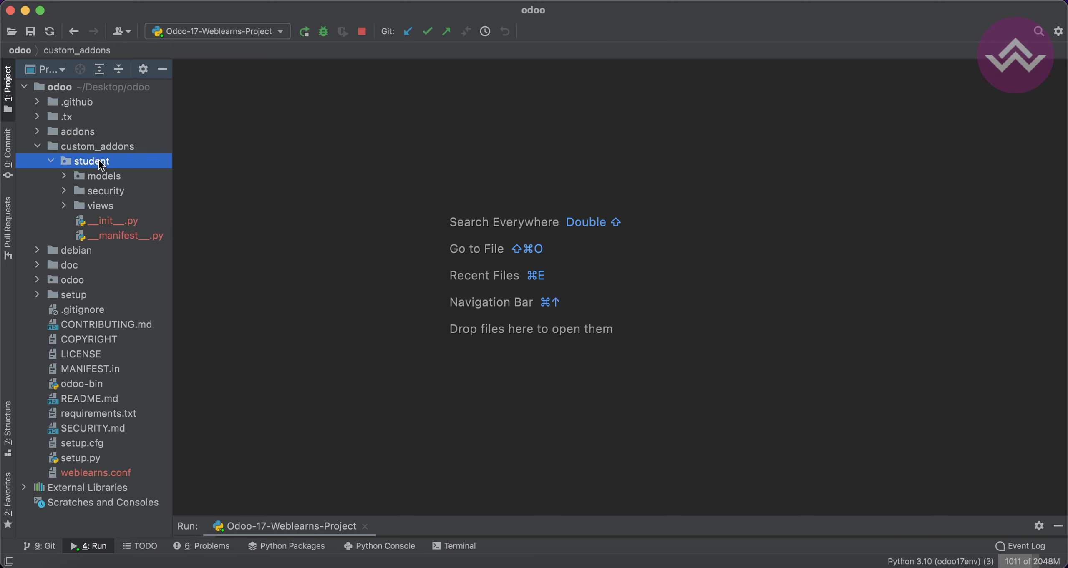
key("super+c")
left_click(97, 148)
key("super+v")
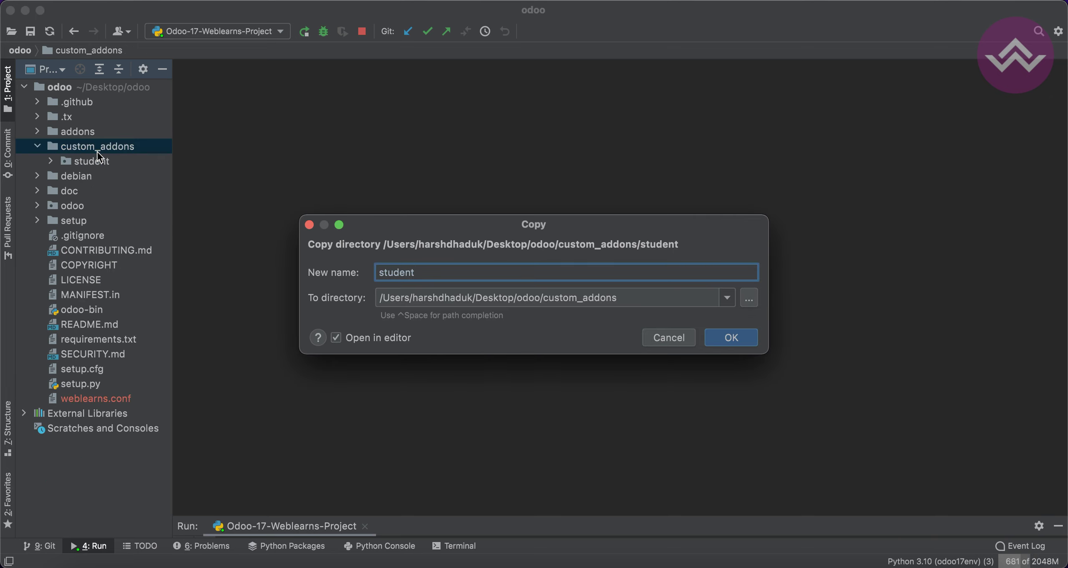
type("school")
key("Return")
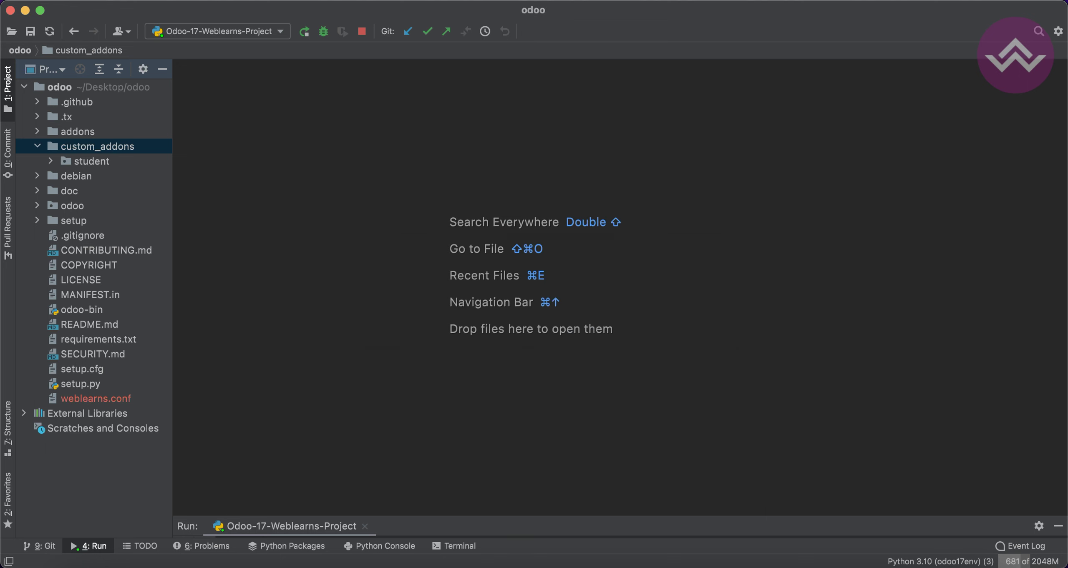
key("Escape")
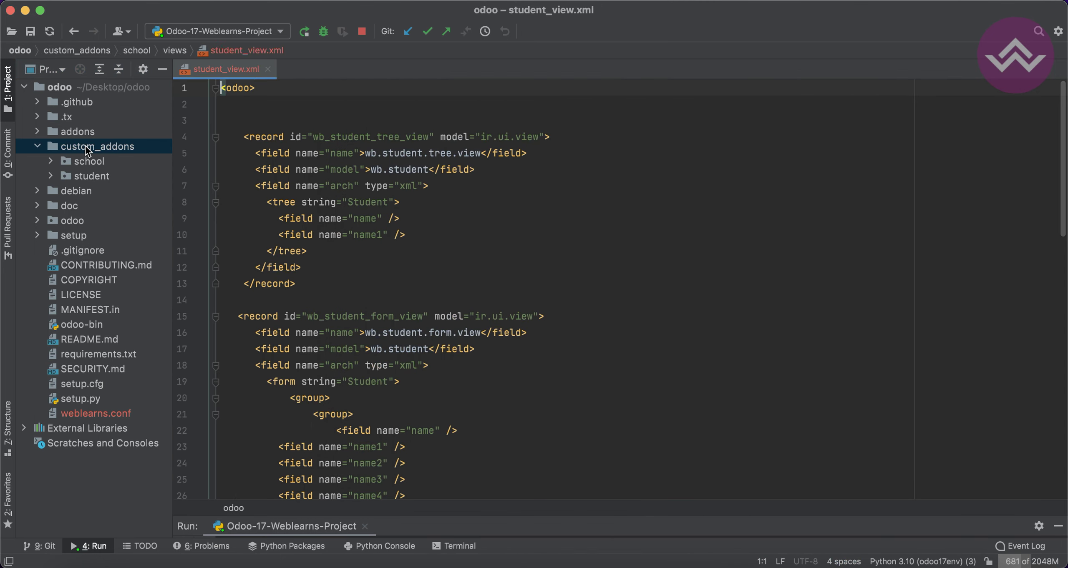
Set the name in the school module's __manifest__.py to "School"
left_click(87, 163)
double_click(85, 162)
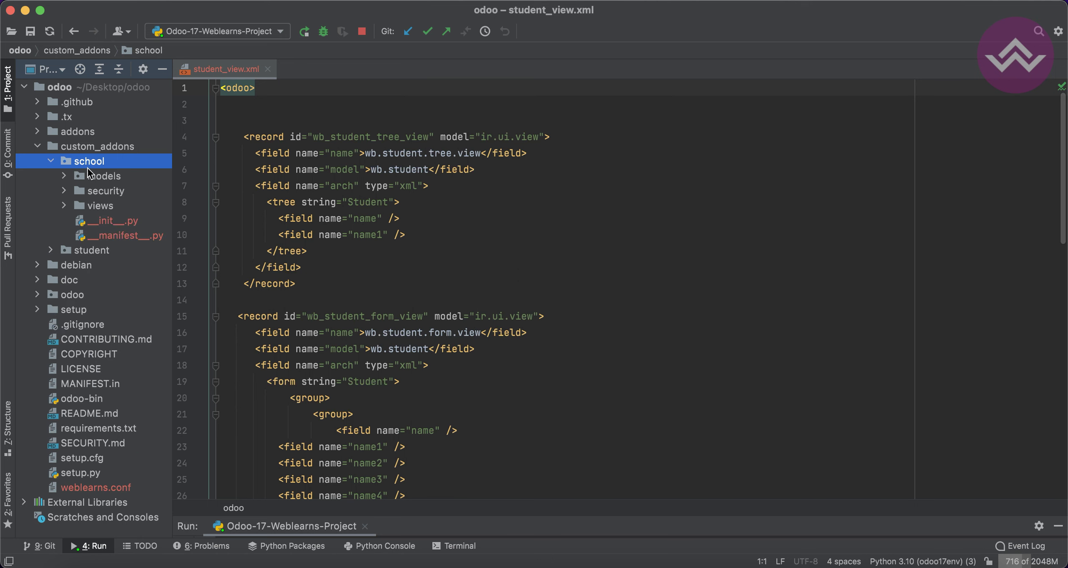
double_click(119, 236)
scroll(291, 195, "up", 3)
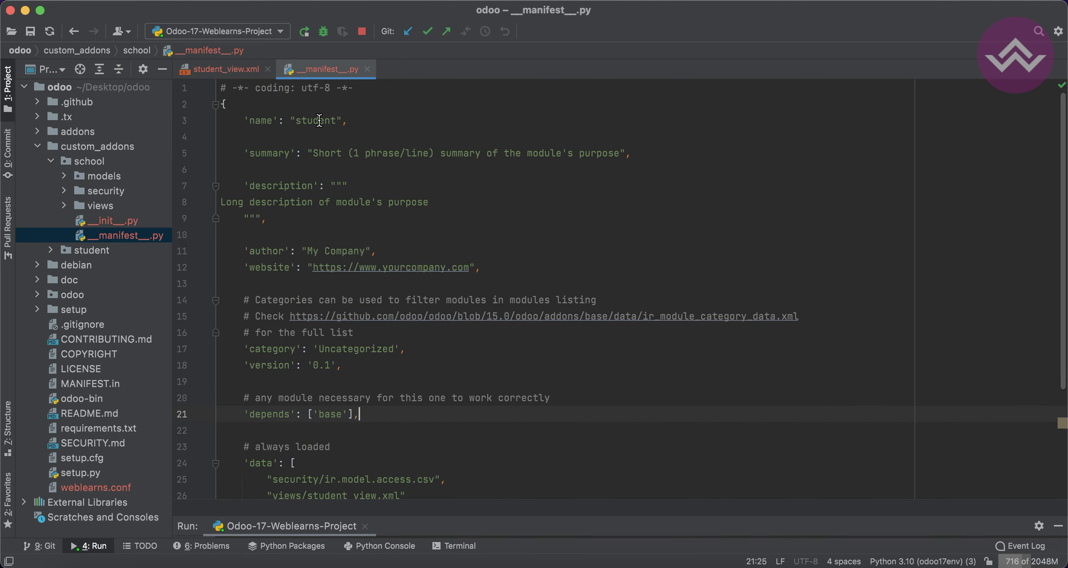
double_click(316, 121)
type("School")
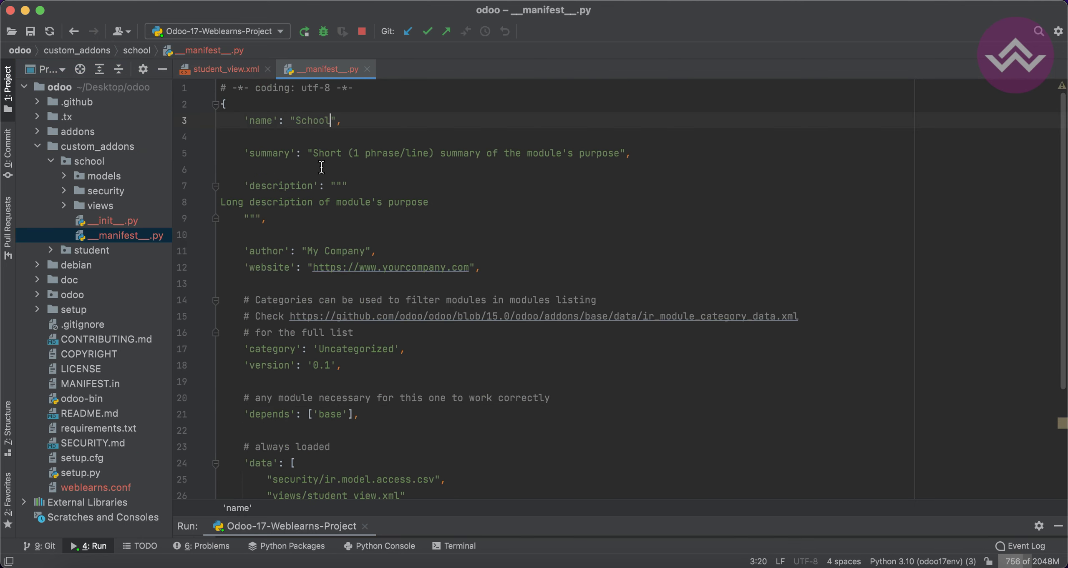
Remove the security and view file entries from the data list in the school manifest
scroll(326, 300, "down", 5)
left_click_drag(269, 328, 407, 344)
key("BackSpace")
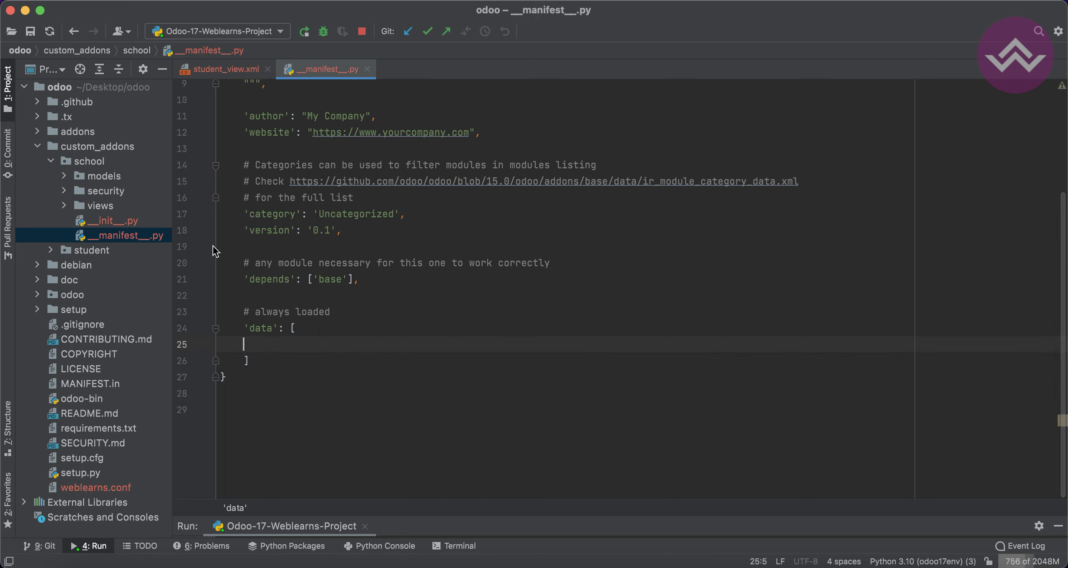
Delete the models, security and views directories from the school module
left_click_drag(104, 206, 104, 184)
right_click(104, 184)
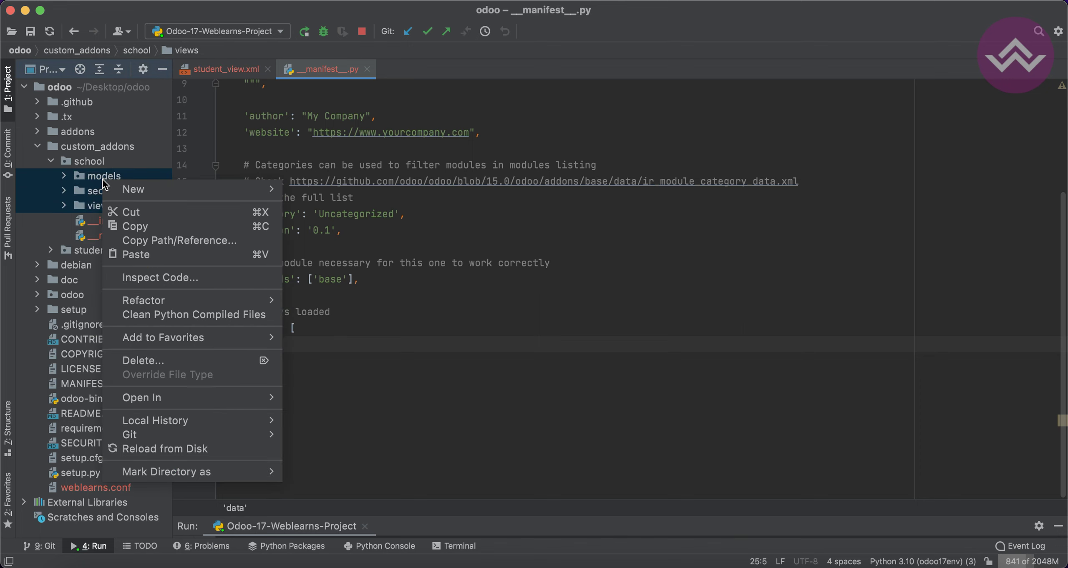
left_click(150, 359)
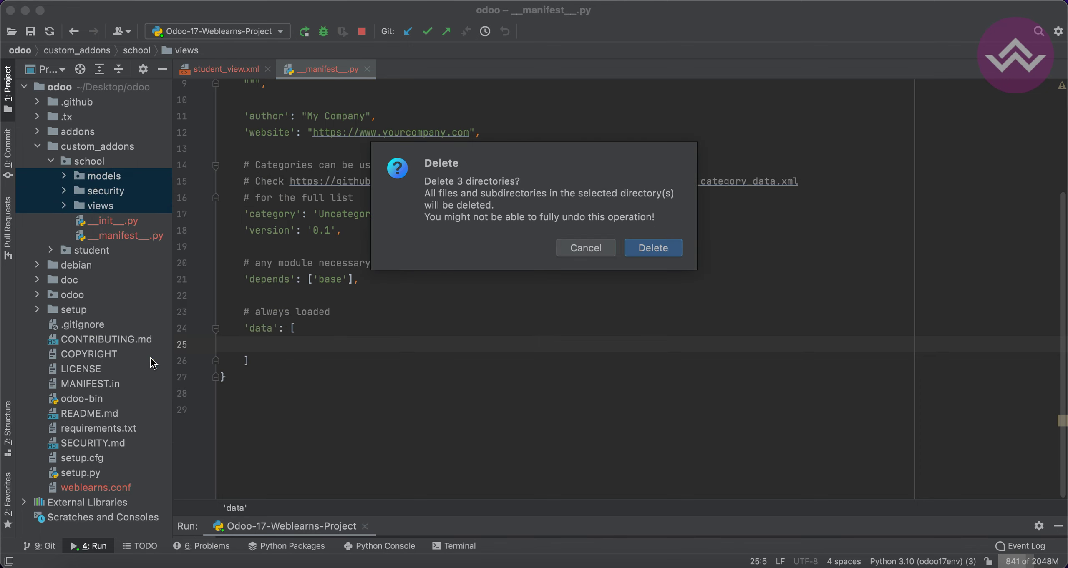
left_click(650, 247)
Remove the models import from the school module's __init__.py and close the file
double_click(108, 177)
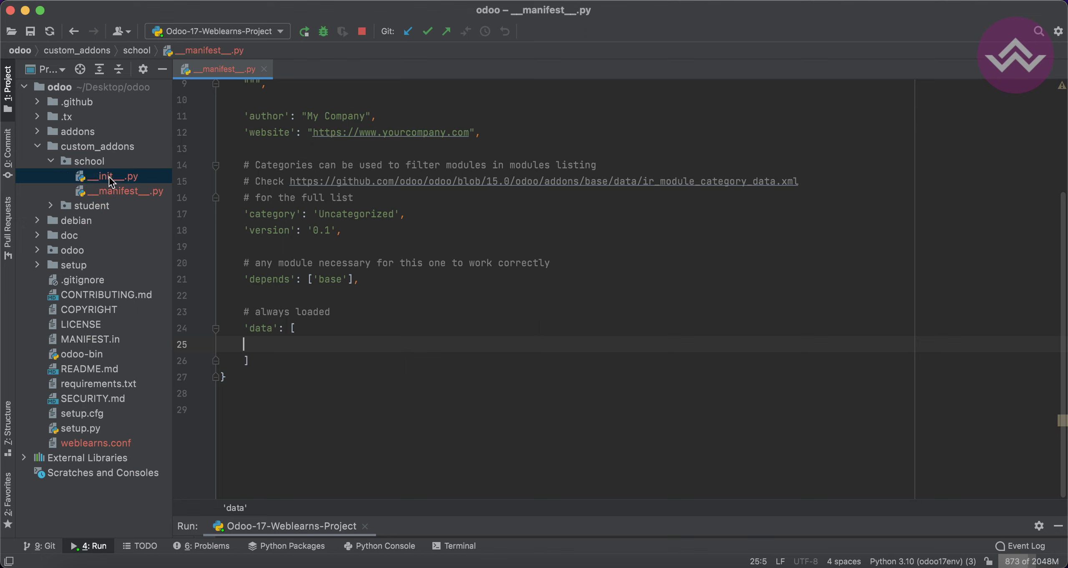
left_click(384, 126)
key("super+shift+Left")
key("BackSpace")
key("BackSpace")
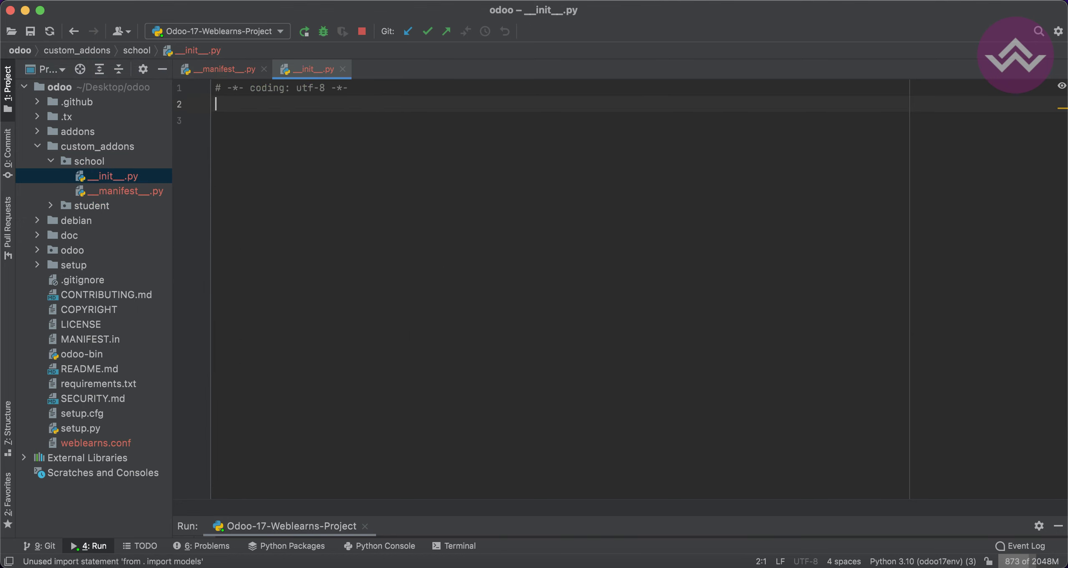
left_click(342, 69)
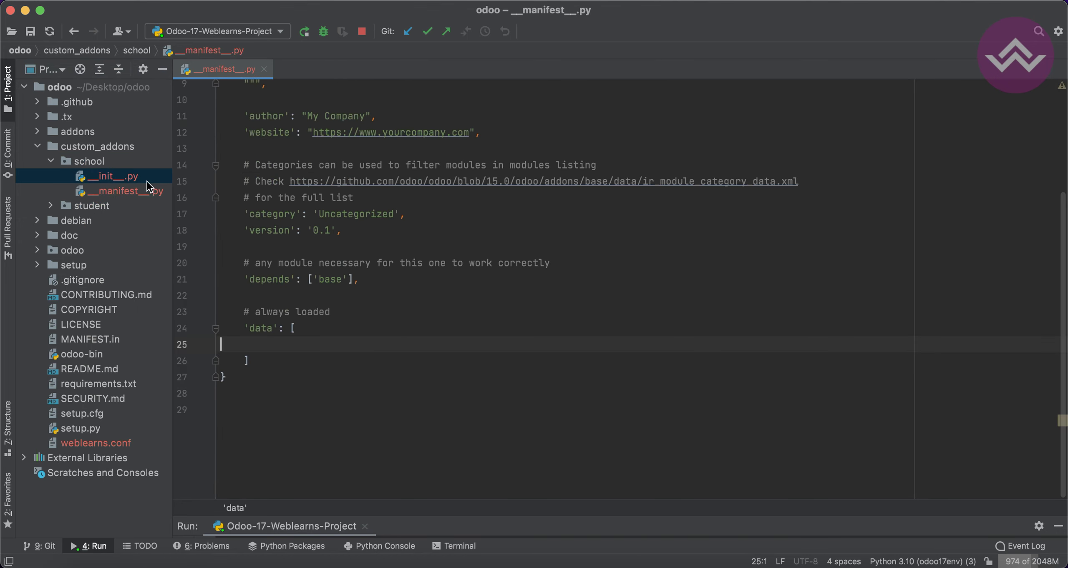
Copy the school module within custom_addons as school_student, without adding its files to Git
left_click(89, 162)
left_click_drag(90, 162, 89, 150)
type("_student")
key("Return")
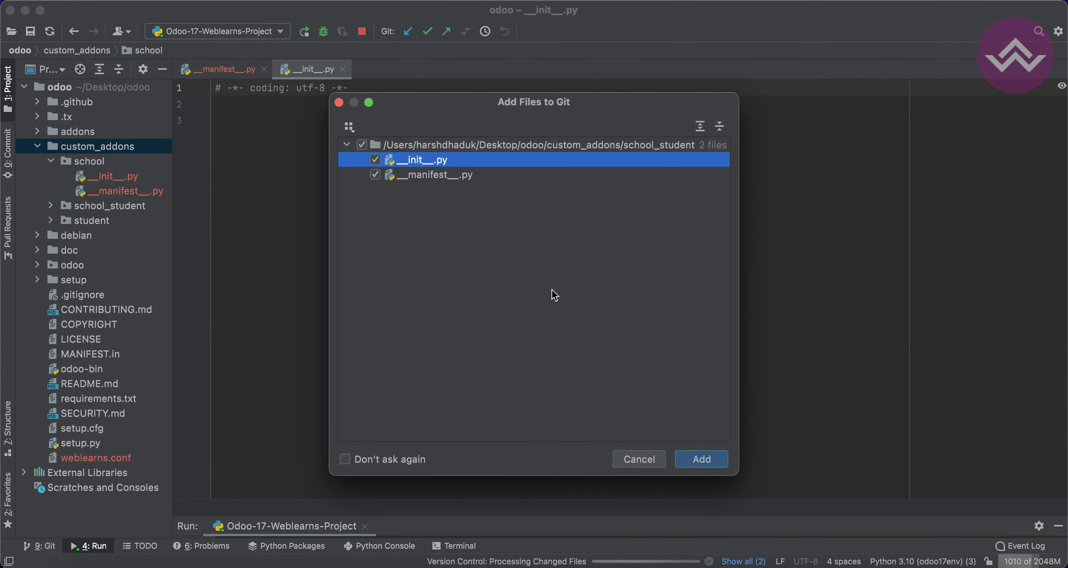
key("Escape")
Replace the base dependency with 'student' in the school_student module's __manifest__.py
left_click(127, 192)
double_click(94, 162)
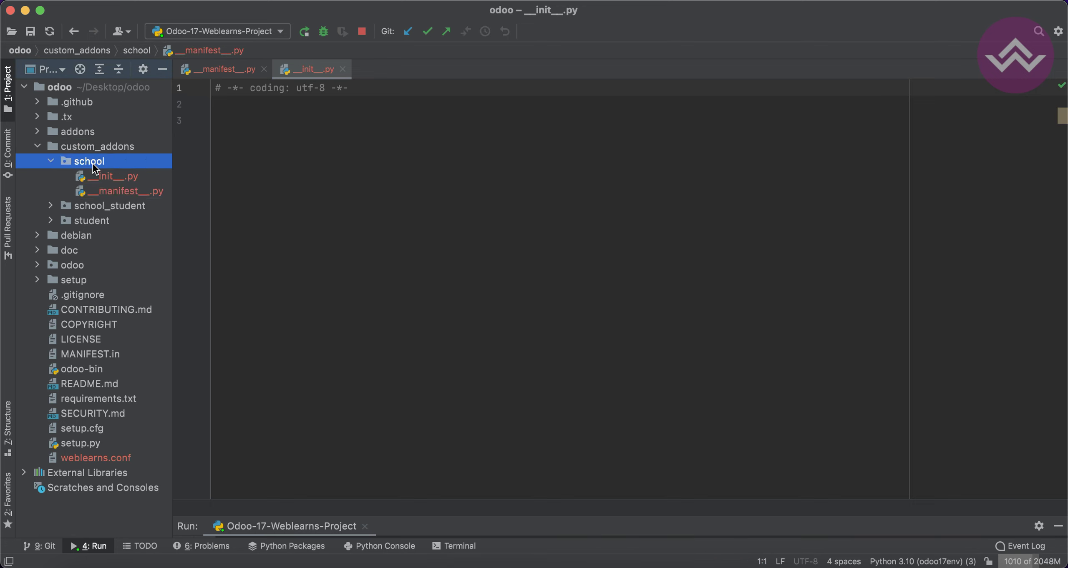
double_click(93, 177)
double_click(98, 207)
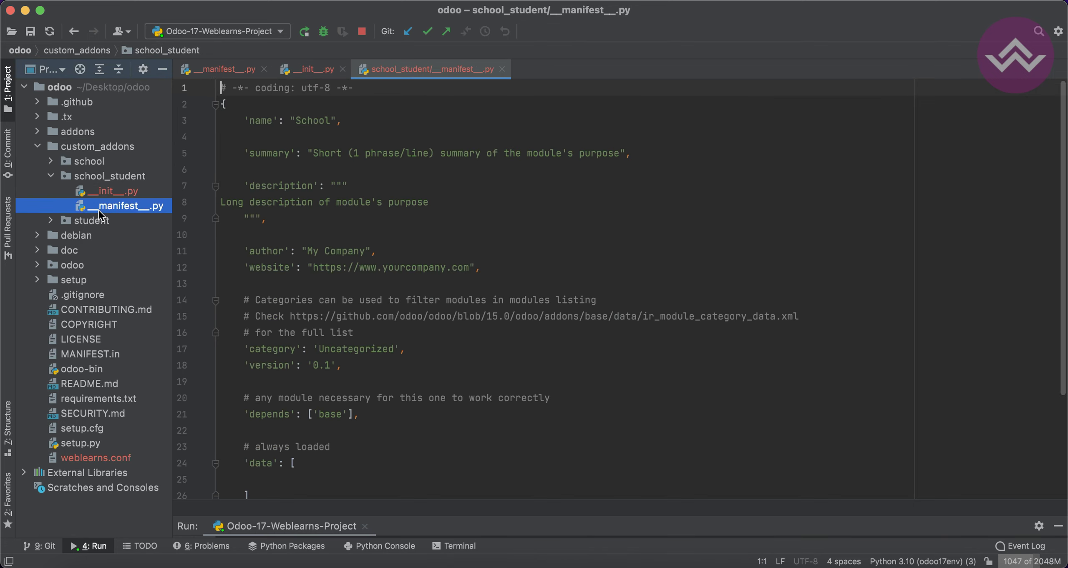
left_click(350, 414)
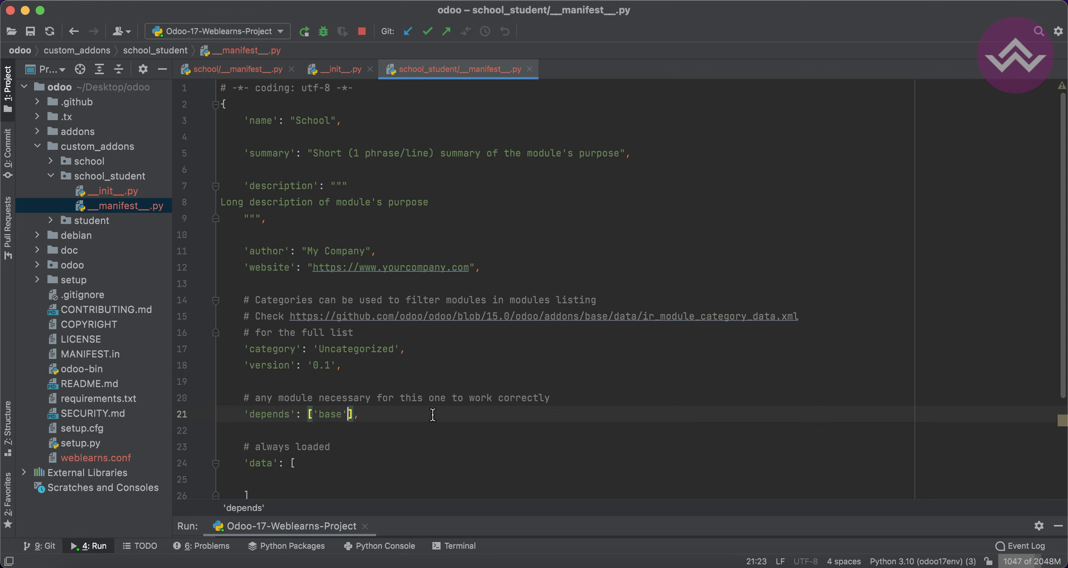
type("m")
key("BackSpace")
key("BackSpace")
key("BackSpace")
key("BackSpace")
key("BackSpace")
key("BackSpace")
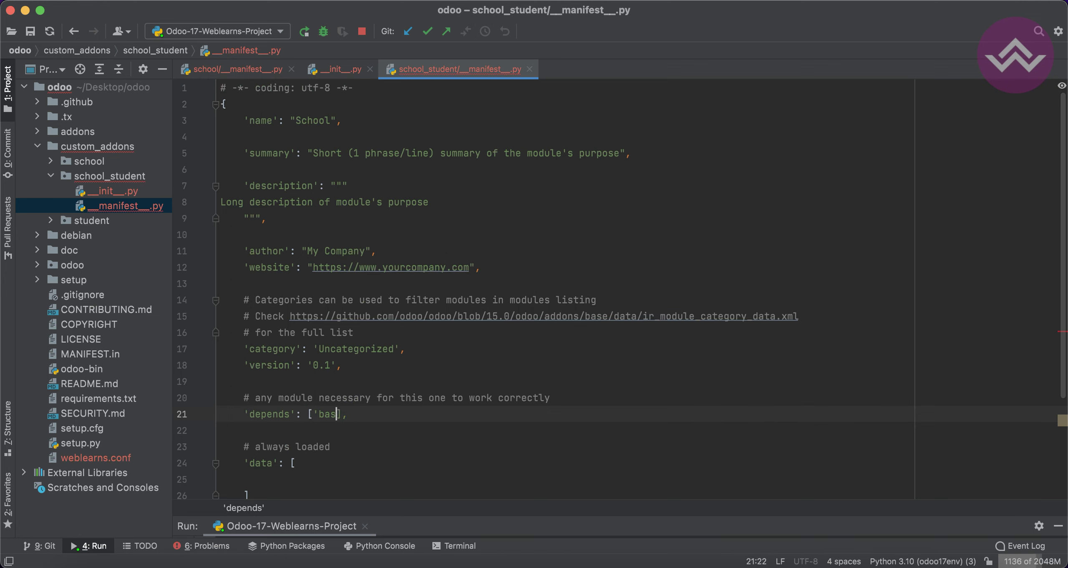
key("BackSpace")
type("'s")
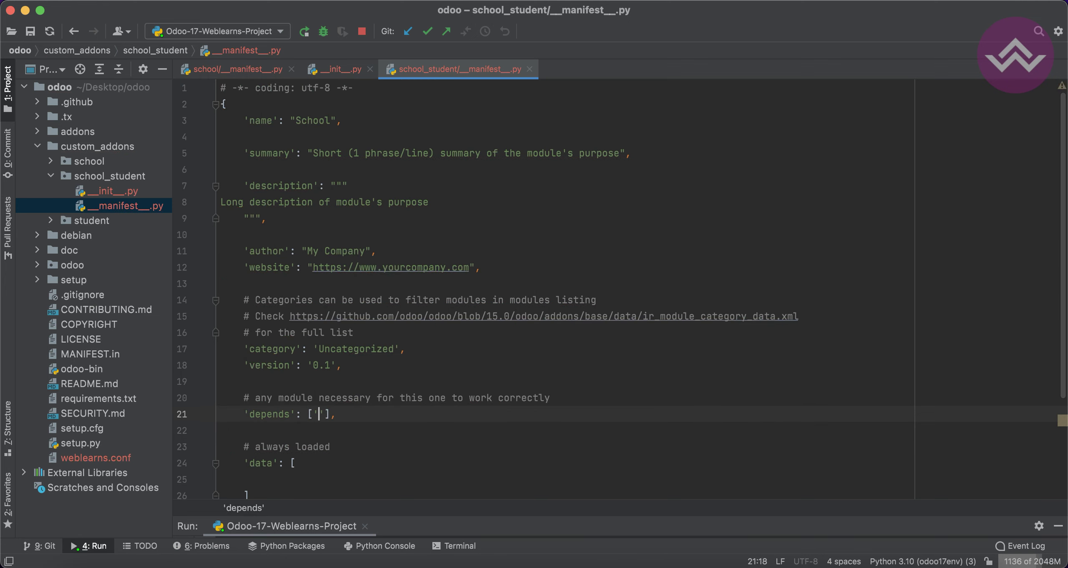
type("tudent")
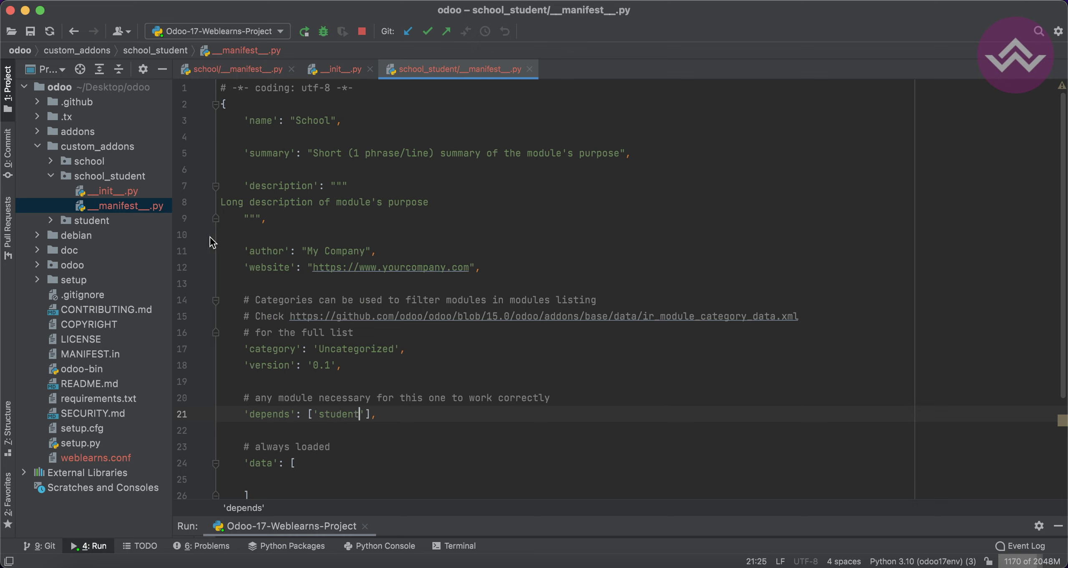
Replace the base dependency with 'student' in the school module's manifest, and collapse both module folders
double_click(80, 164)
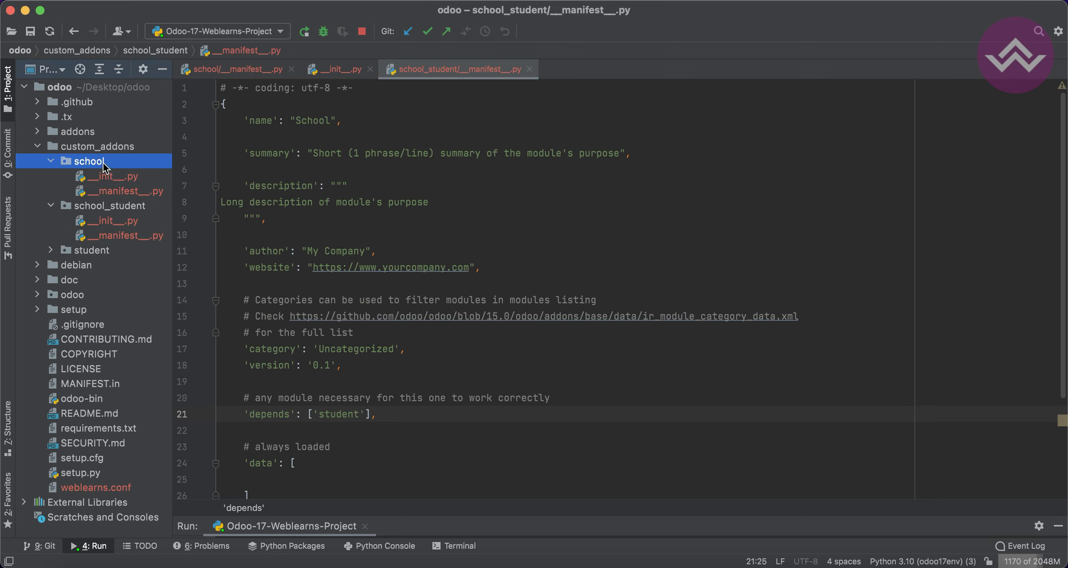
double_click(120, 191)
double_click(333, 279)
type("stud")
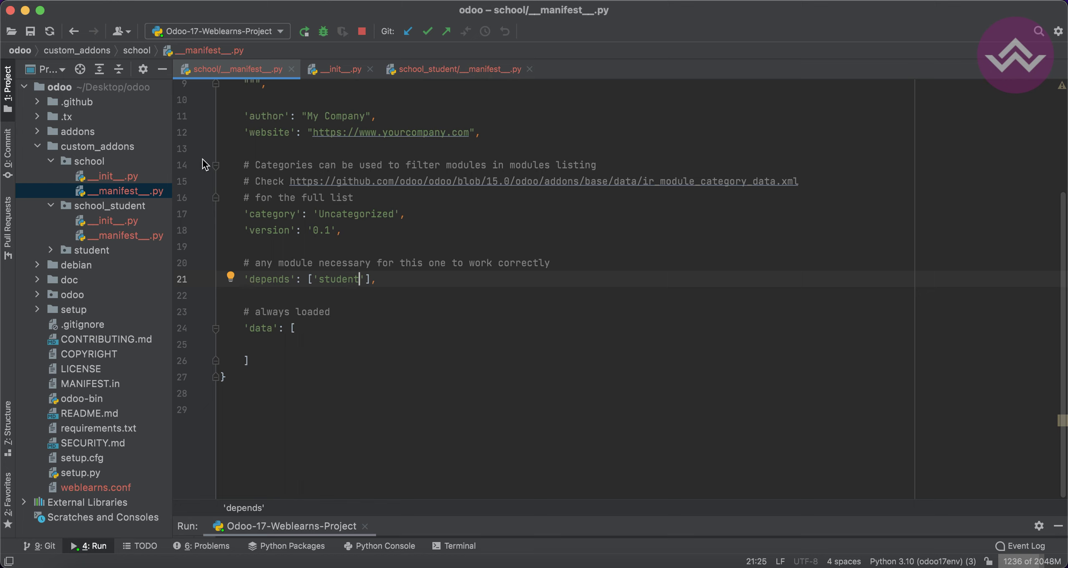
double_click(90, 163)
double_click(92, 175)
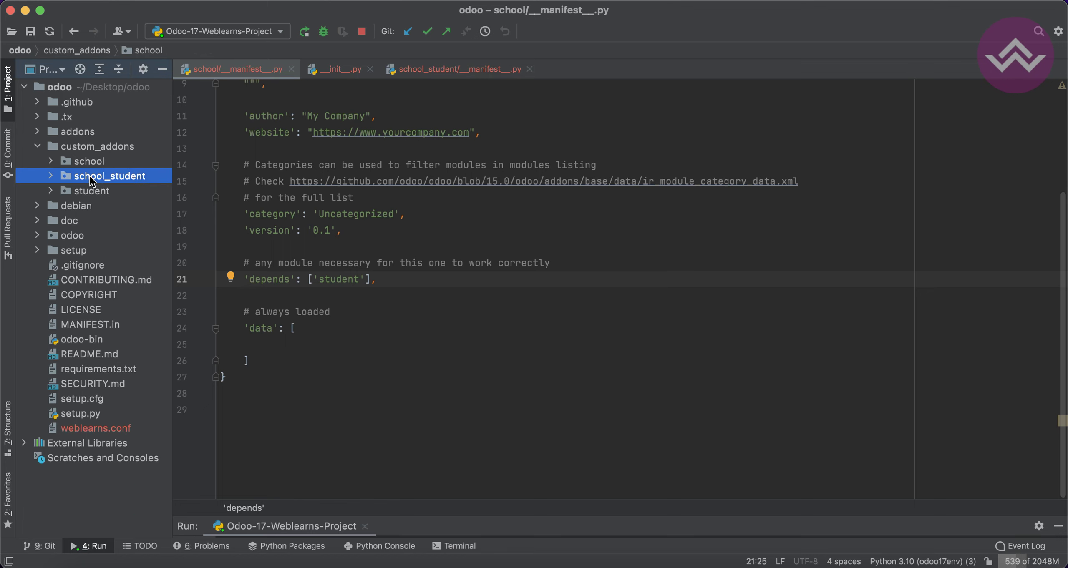
Restart the Odoo server, switch to the Brave browser and update the apps list
left_click(362, 33)
left_click(305, 32)
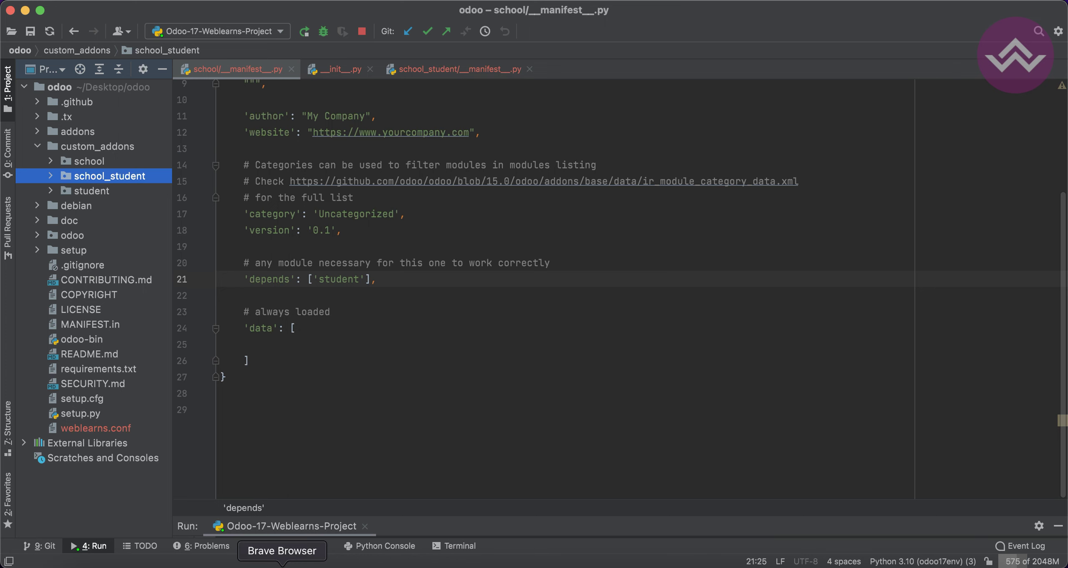
left_click(282, 566)
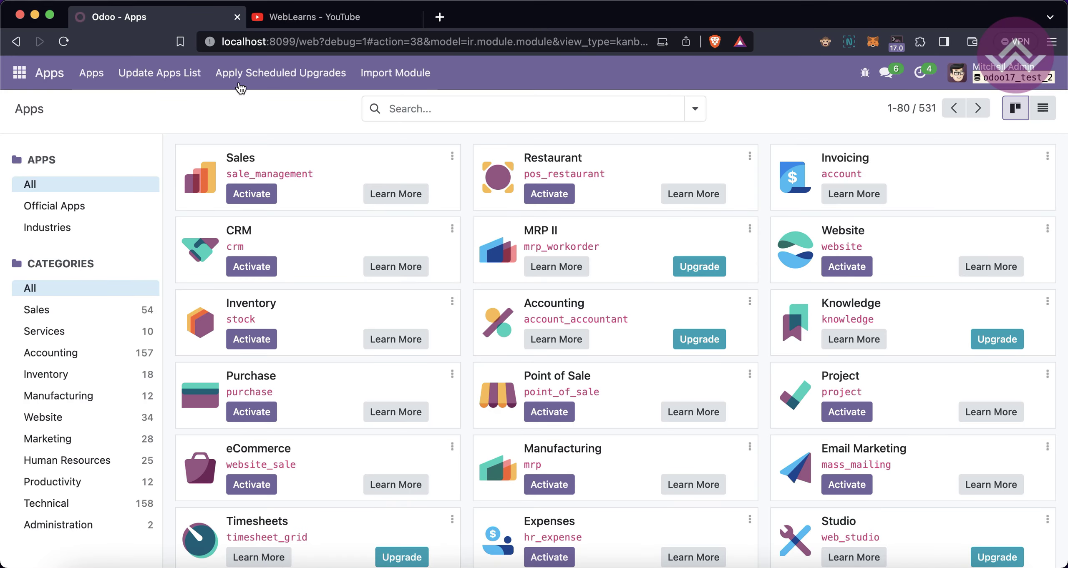
left_click(198, 76)
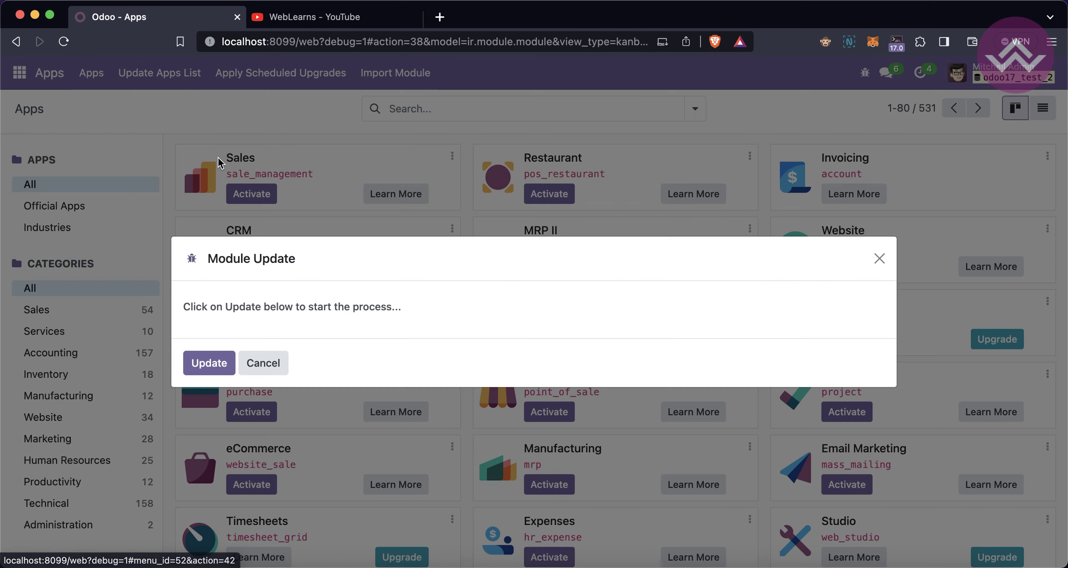
left_click(211, 366)
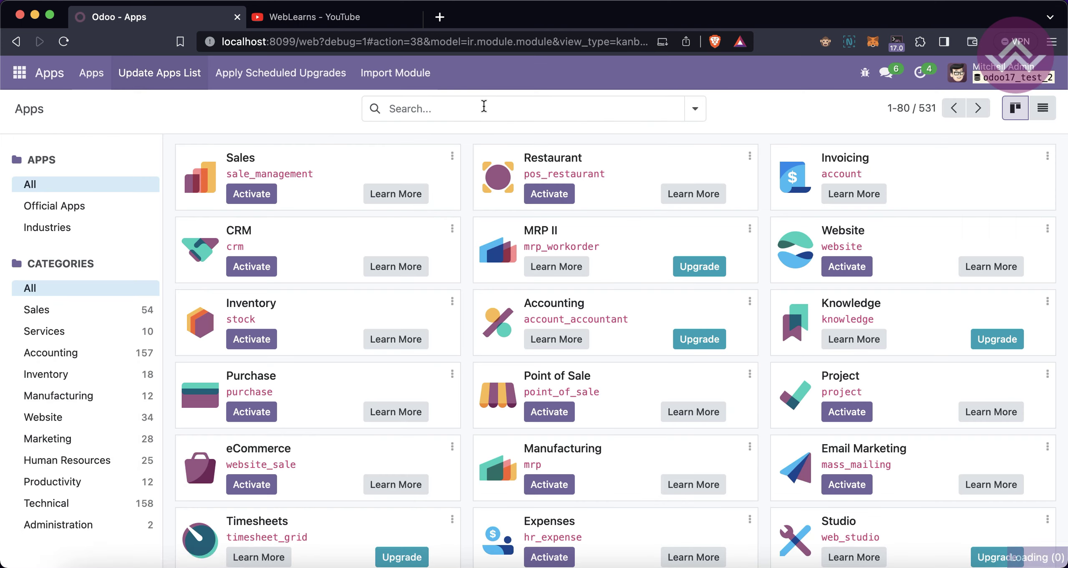
Filter the apps by module for "school" or "student"
left_click(484, 107)
type("s")
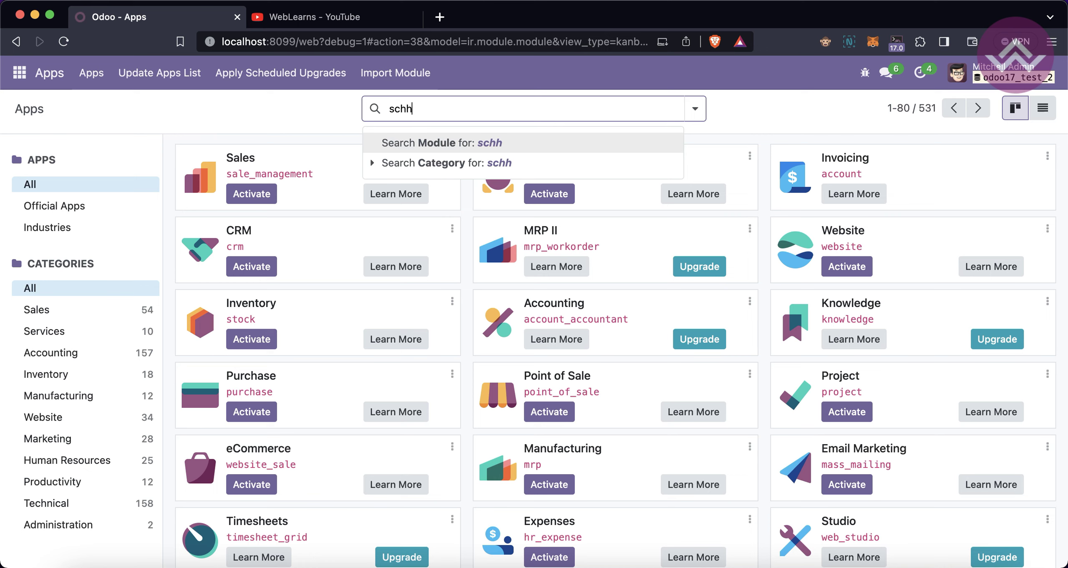
type("chh")
key("BackSpace")
type("ool")
key("Return")
type("s")
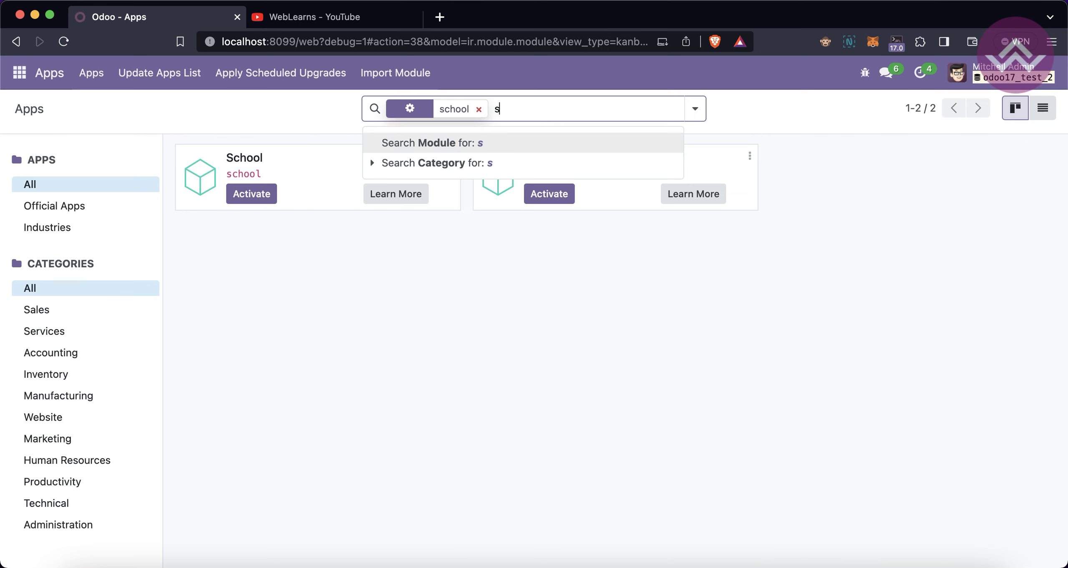
type("tudent")
key("Return")
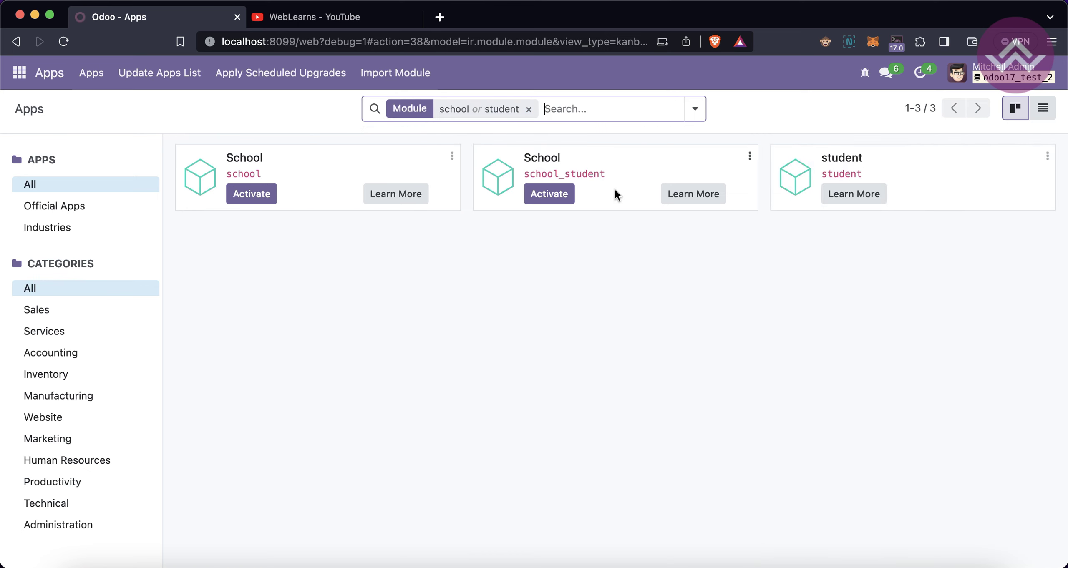
Try to open the module information of the school_student module
double_click(253, 175)
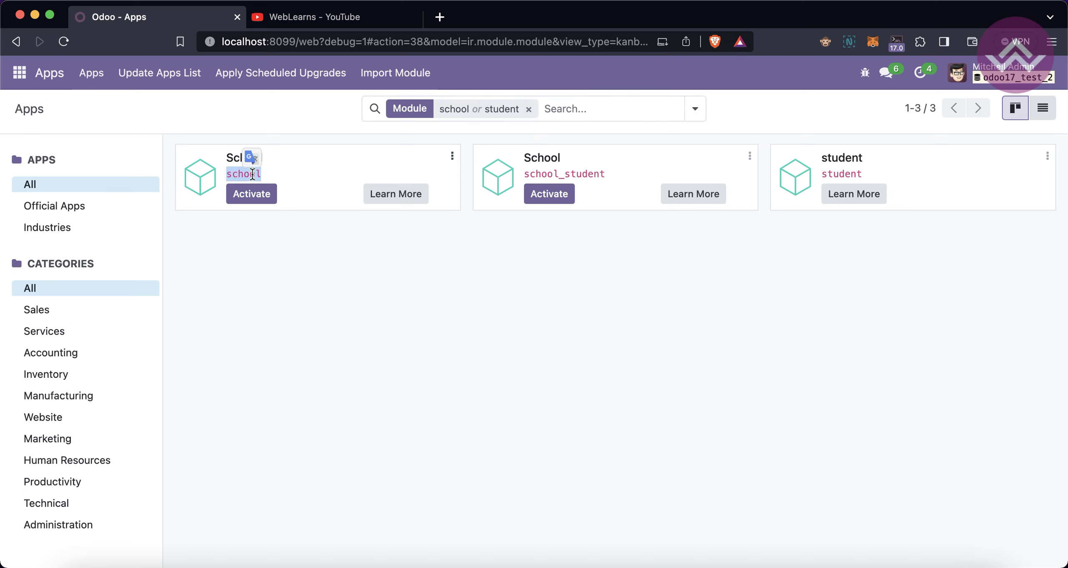
double_click(562, 171)
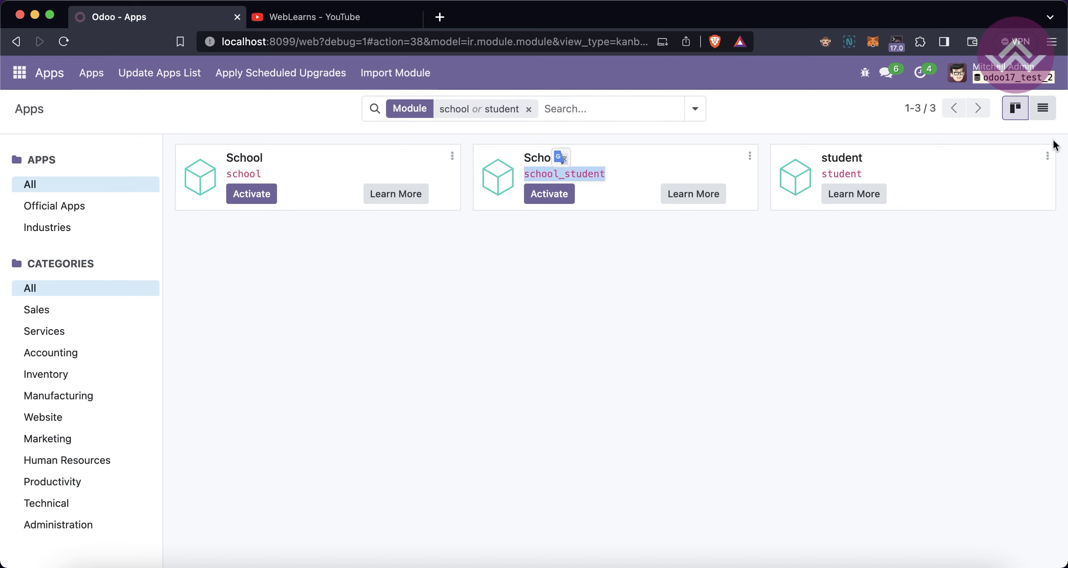
left_click(750, 159)
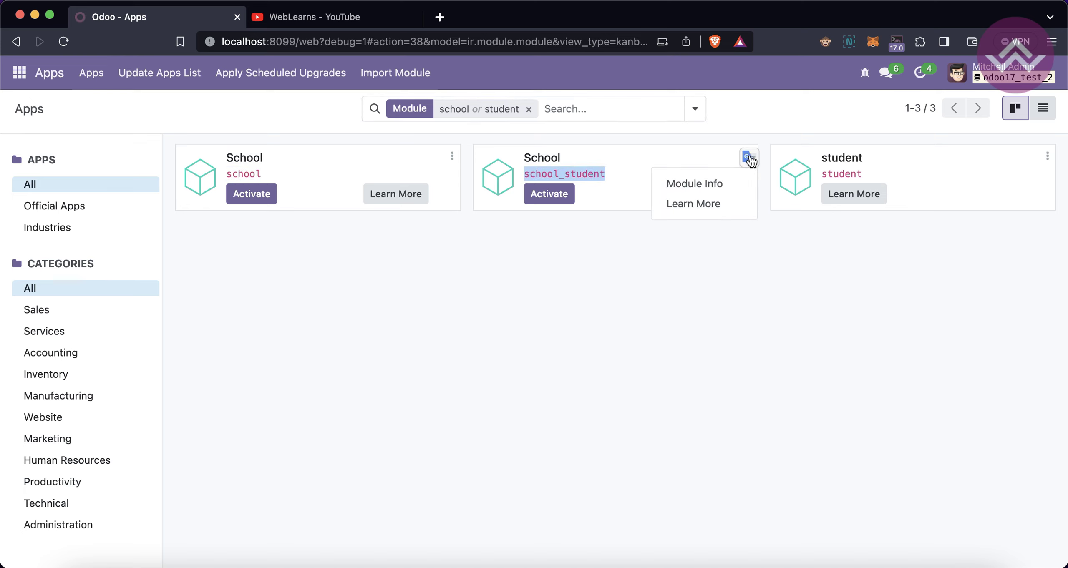
left_click(729, 184)
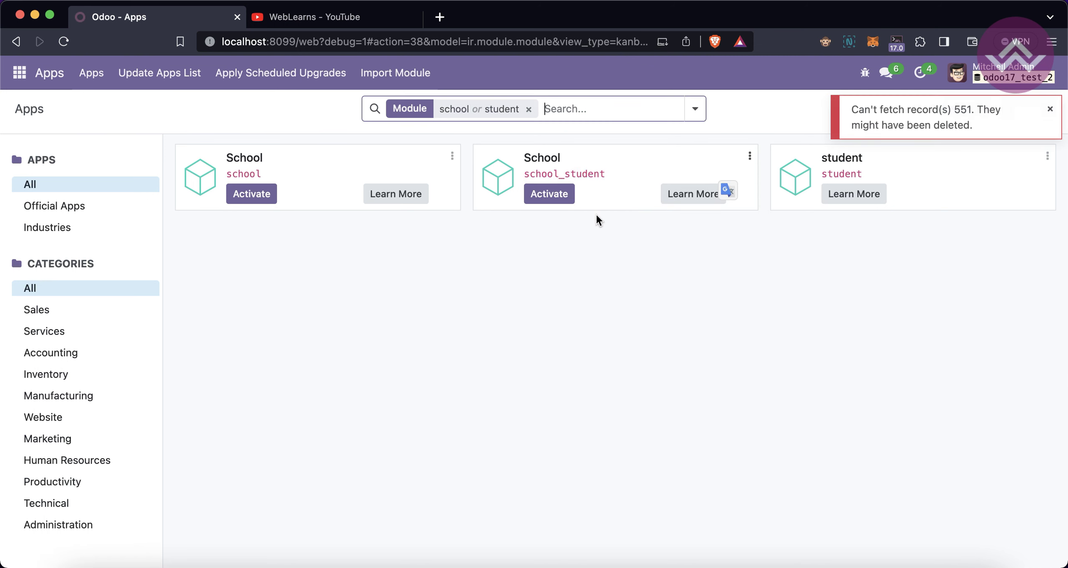
left_click(1051, 111)
Show the apps as a list, delete the school and school_student module records, and update the apps list
left_click(1043, 108)
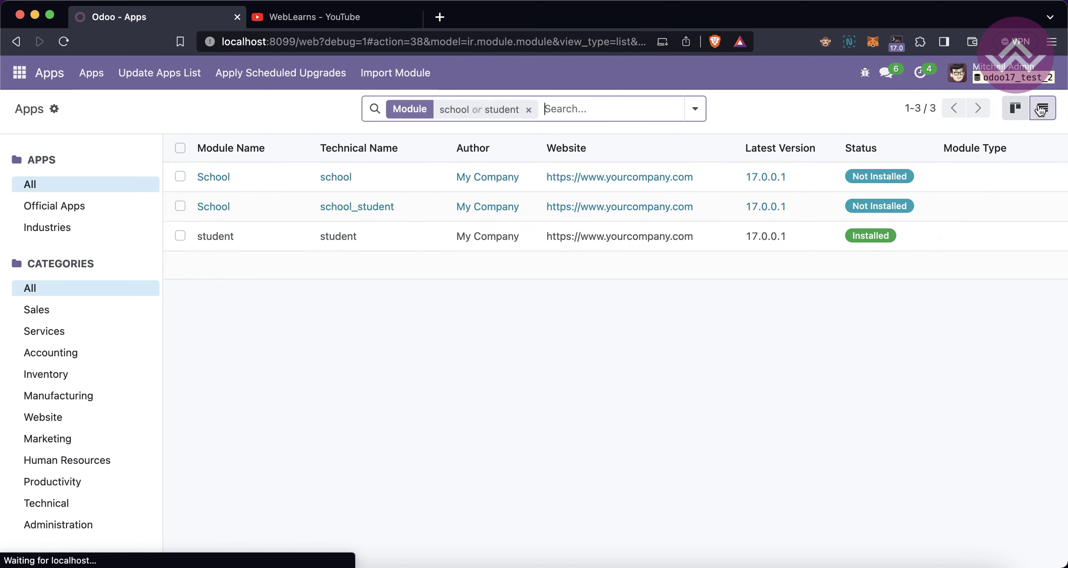
left_click(180, 177)
left_click(180, 206)
left_click(653, 108)
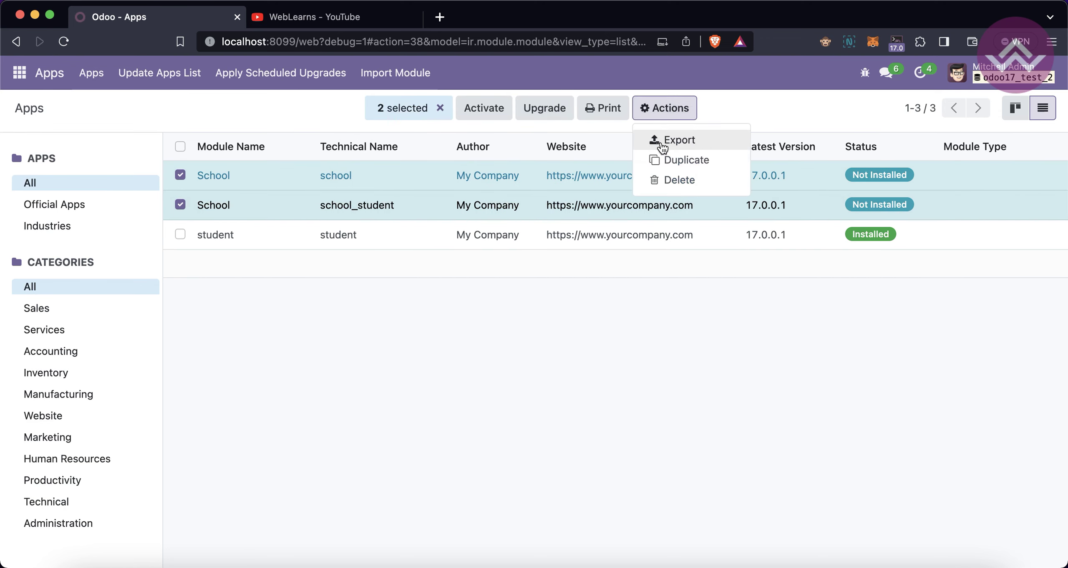
left_click(664, 179)
left_click(327, 358)
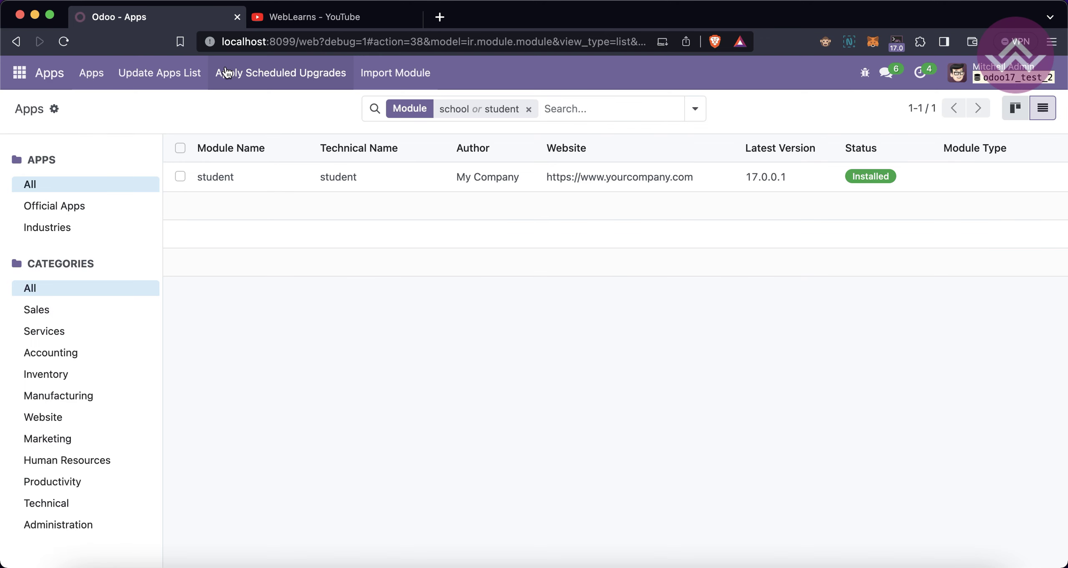
left_click(226, 73)
left_click(208, 362)
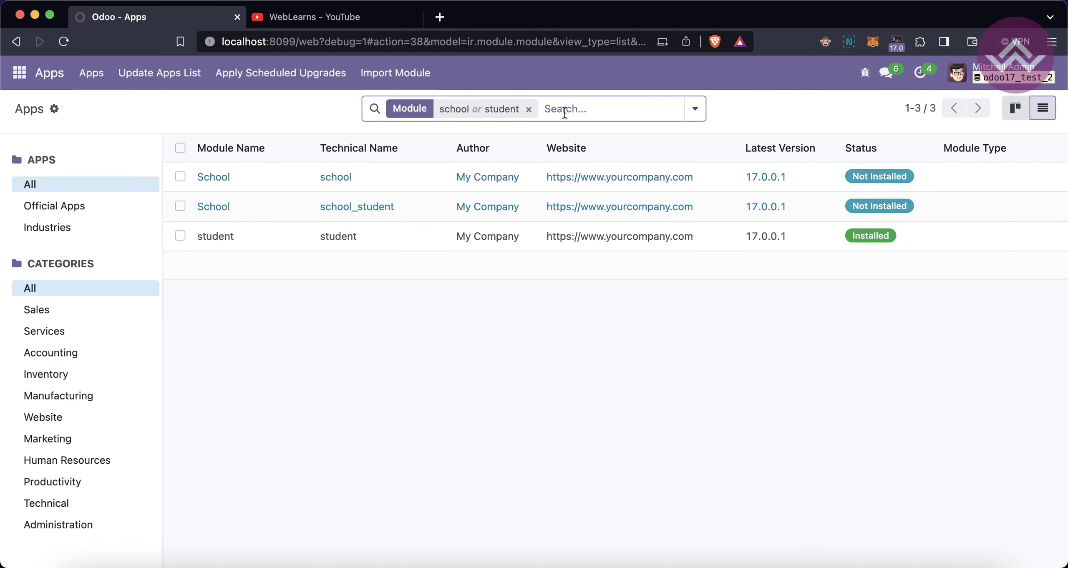
Open the school_student module record and examine its dependencies in the technical data
left_click(322, 182)
left_click(1044, 105)
left_click(72, 317)
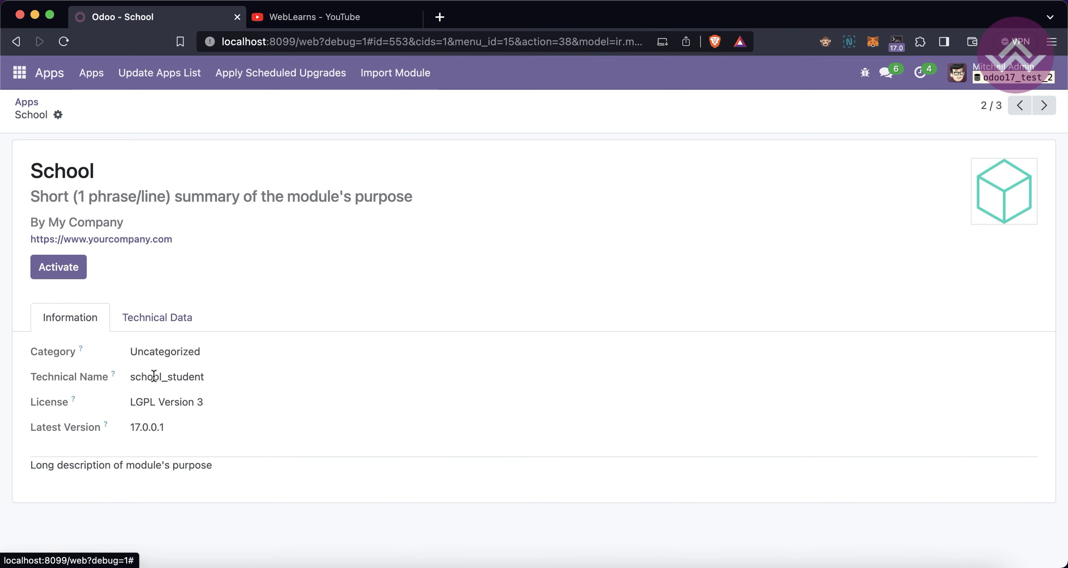
left_click(175, 329)
scroll(125, 467, "down", 2)
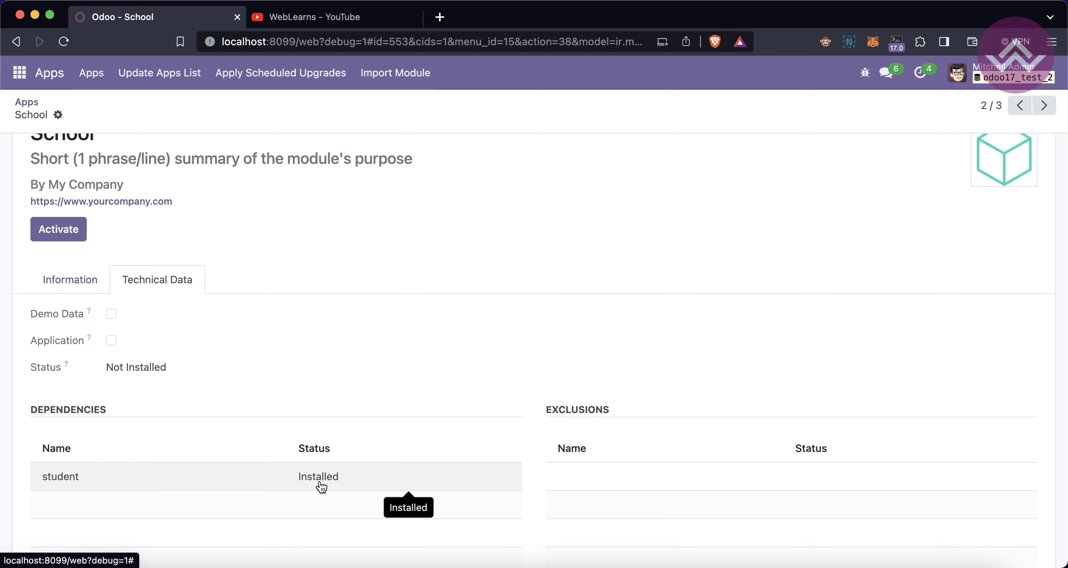
Return to the apps list, open the student module record and uninstall the module
left_click(22, 104)
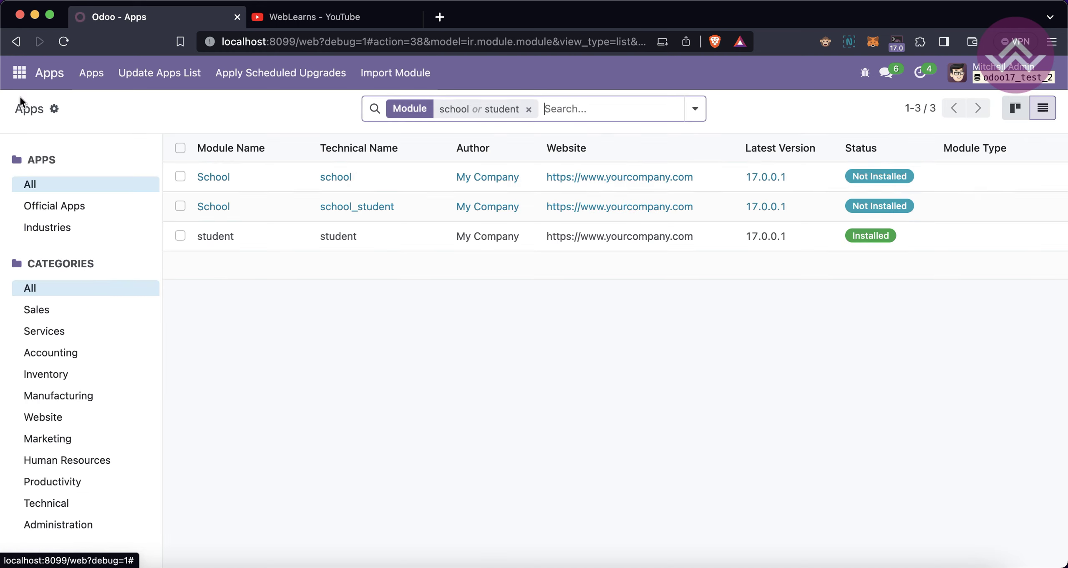
left_click(395, 229)
left_click(121, 230)
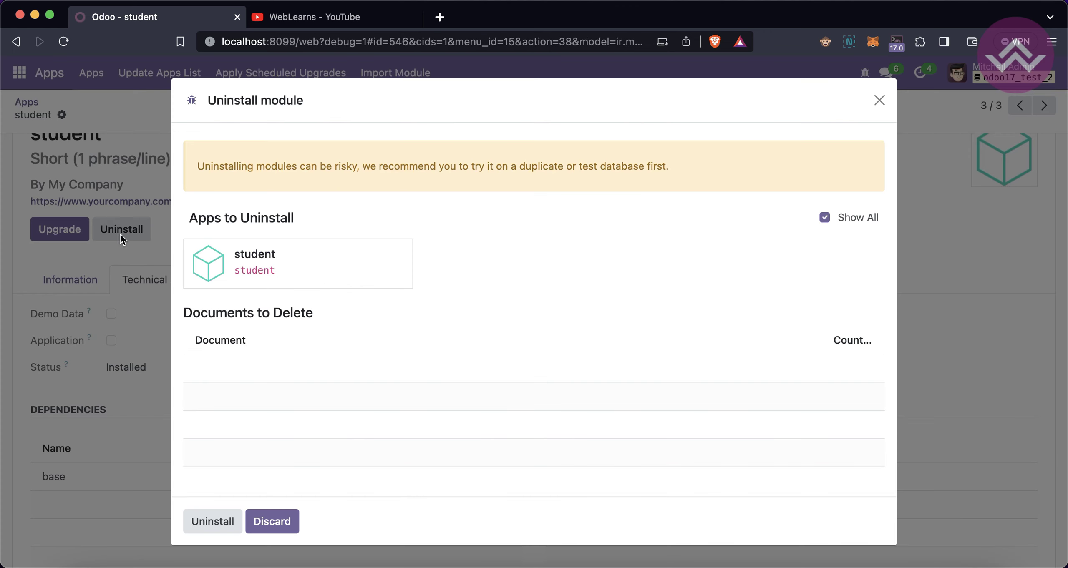
left_click(214, 520)
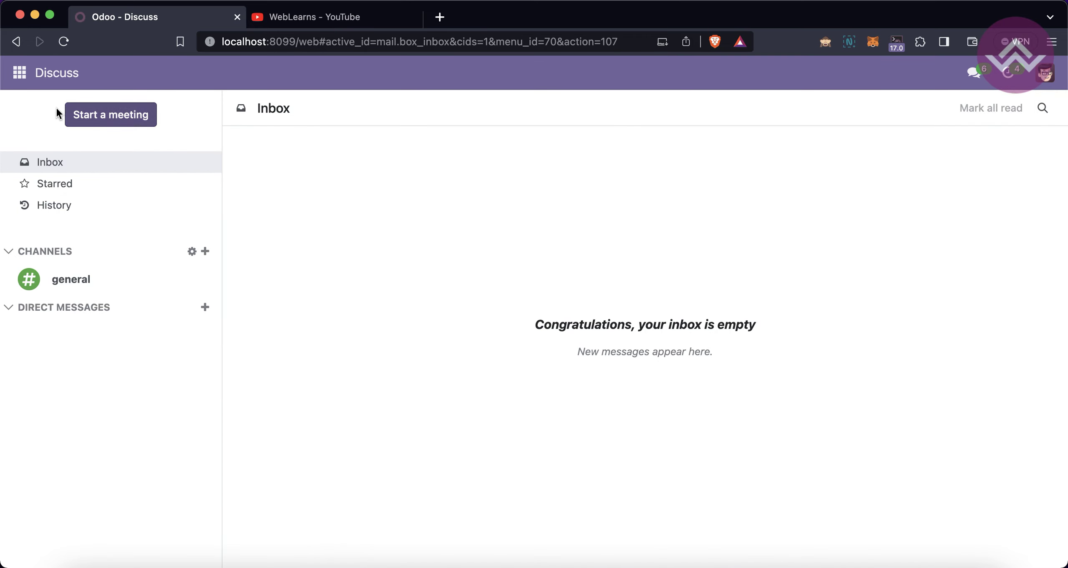
Go back to the Apps and filter them by module for "student" or "school"
left_click(20, 73)
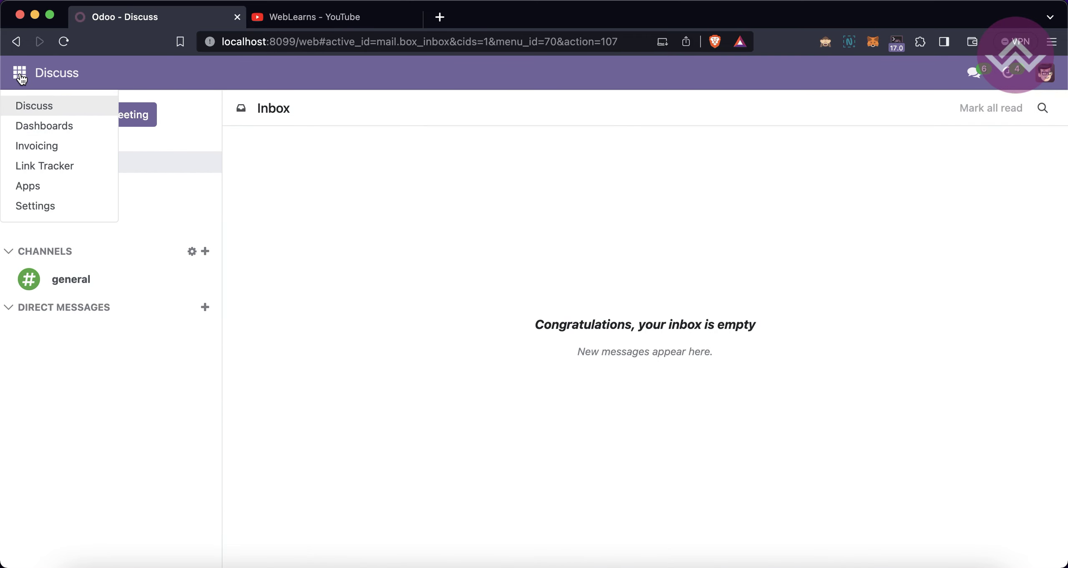
left_click(33, 183)
key("BackSpace")
type("student")
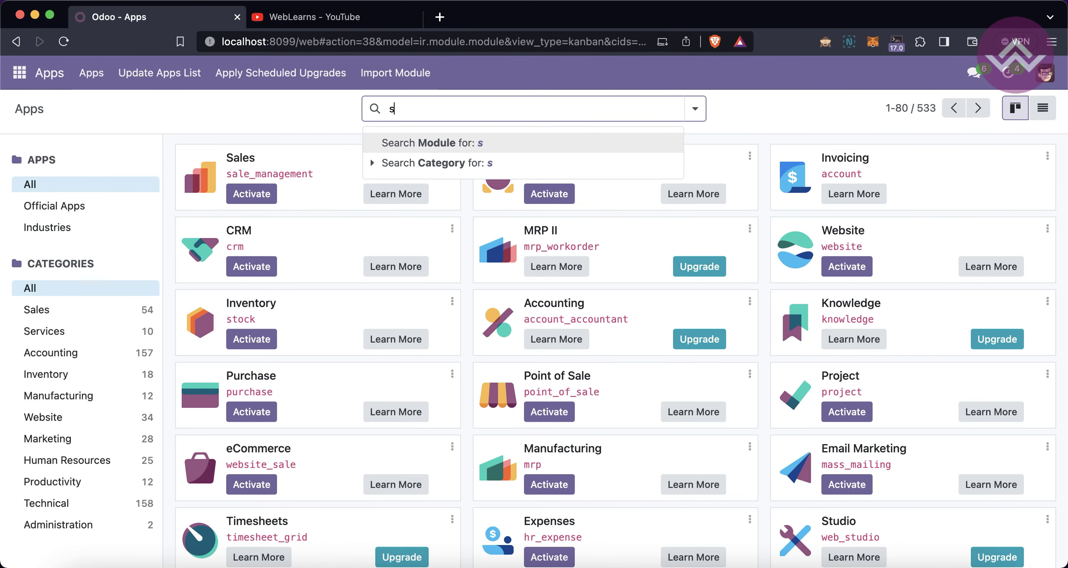
key("Return")
type("sch")
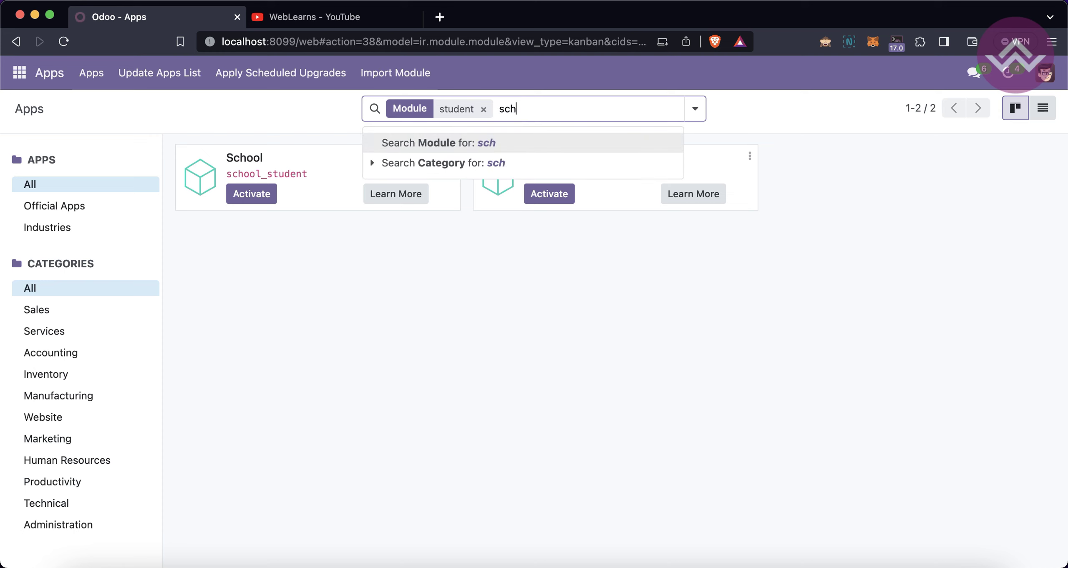
type("h")
key("BackSpace")
type("ool")
key("Return")
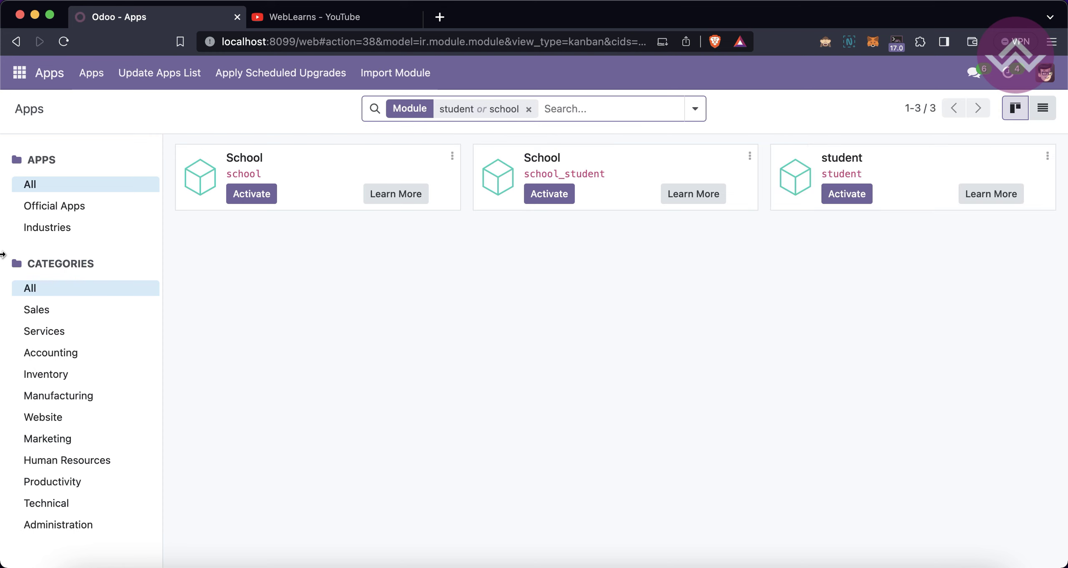
Open the school module's information, check its dependencies in the technical data, and activate the module
double_click(240, 174)
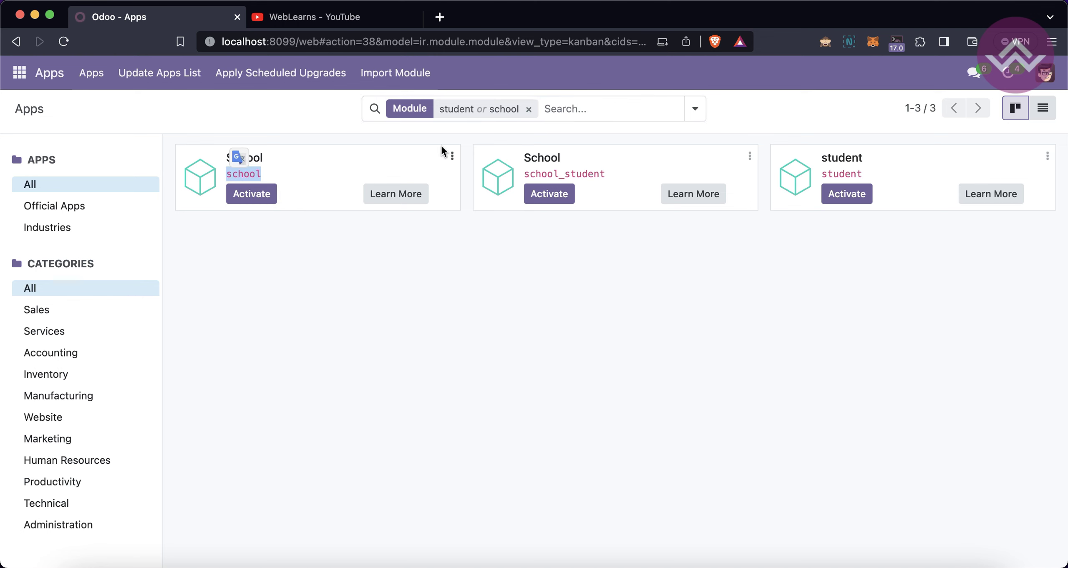
left_click(457, 156)
left_click(380, 182)
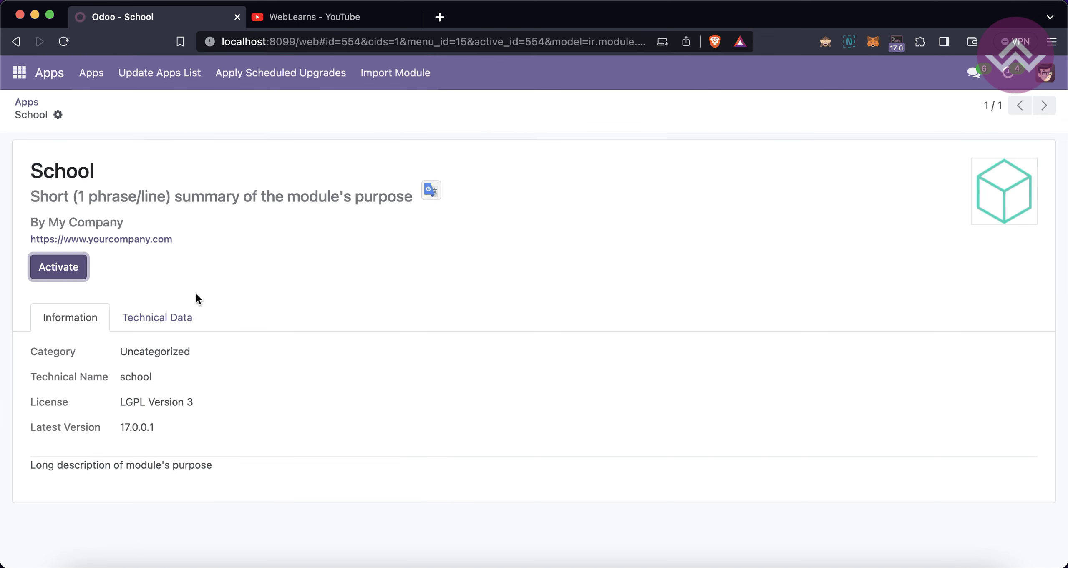
left_click(171, 315)
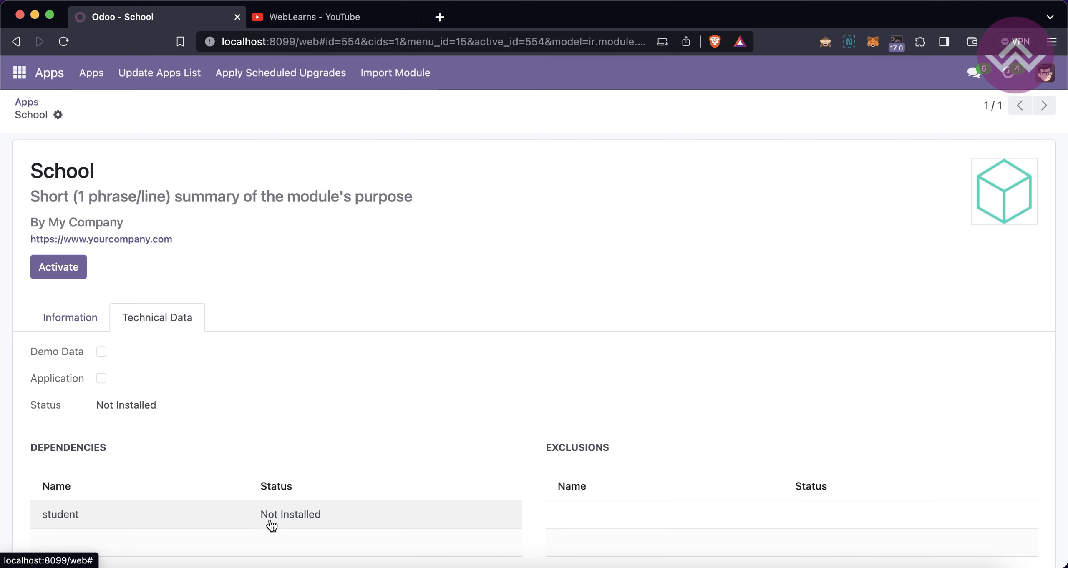
left_click(44, 273)
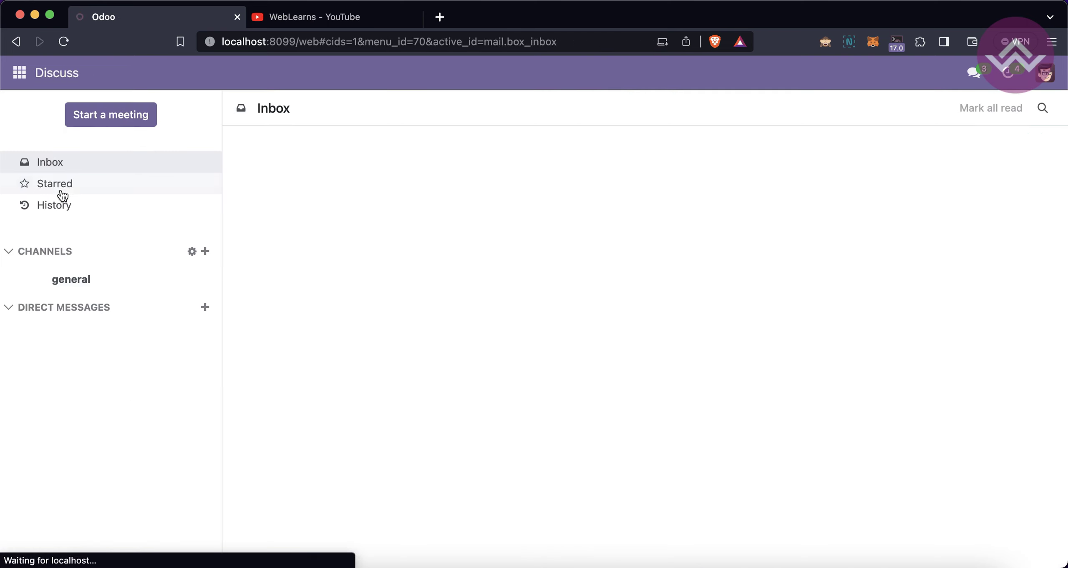
Return to the Apps, clear the default filter and filter by module for "school" or "student"
left_click(23, 85)
left_click(35, 205)
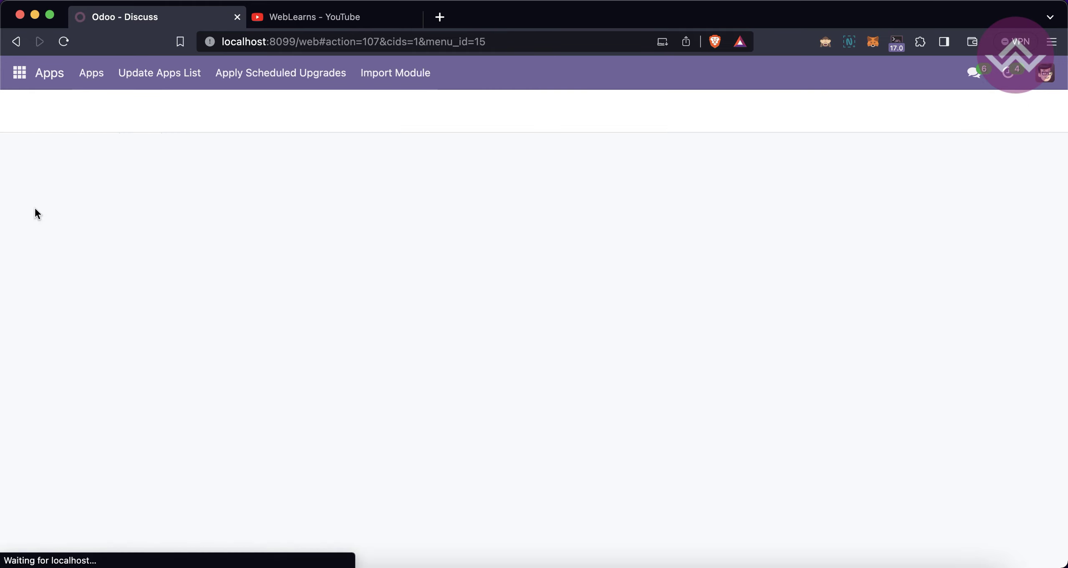
key("BackSpace")
type("sch")
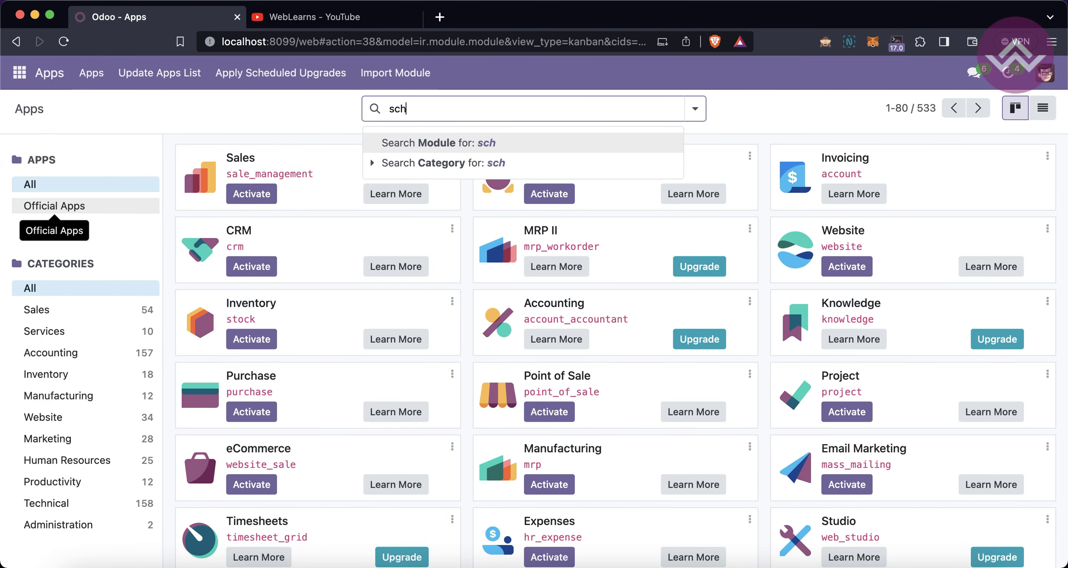
type("ool")
key("Return")
type("student")
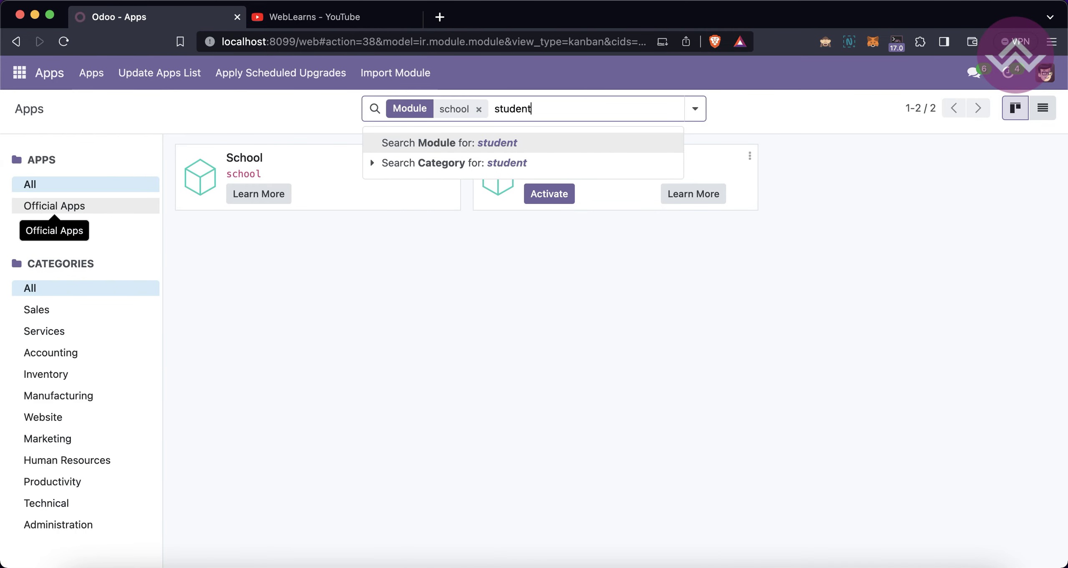
key("Return")
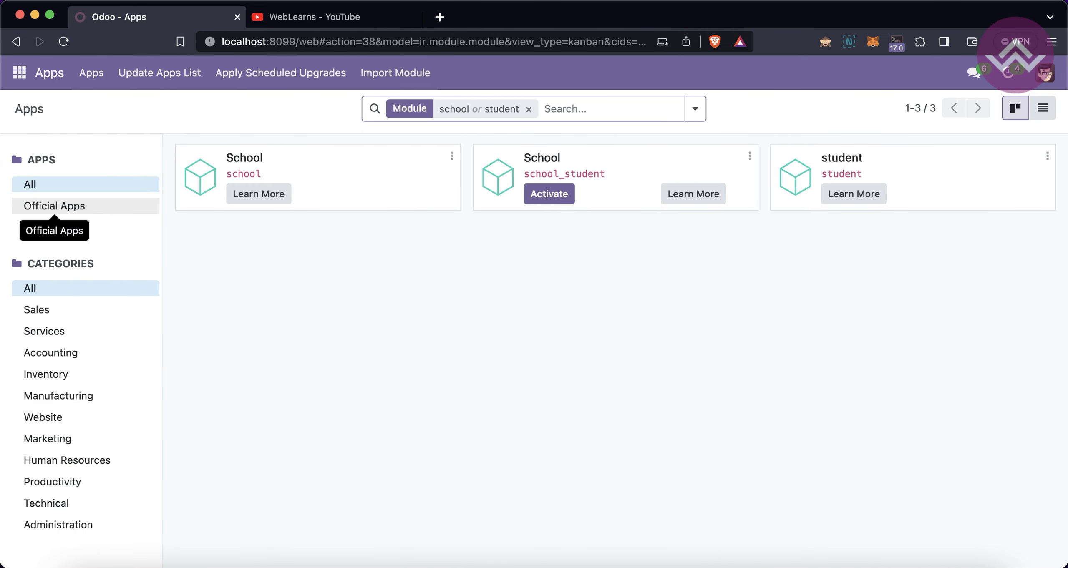
Compare the install status of the school, school_student and student modules in list view, and view the school_student record
double_click(838, 176)
double_click(244, 173)
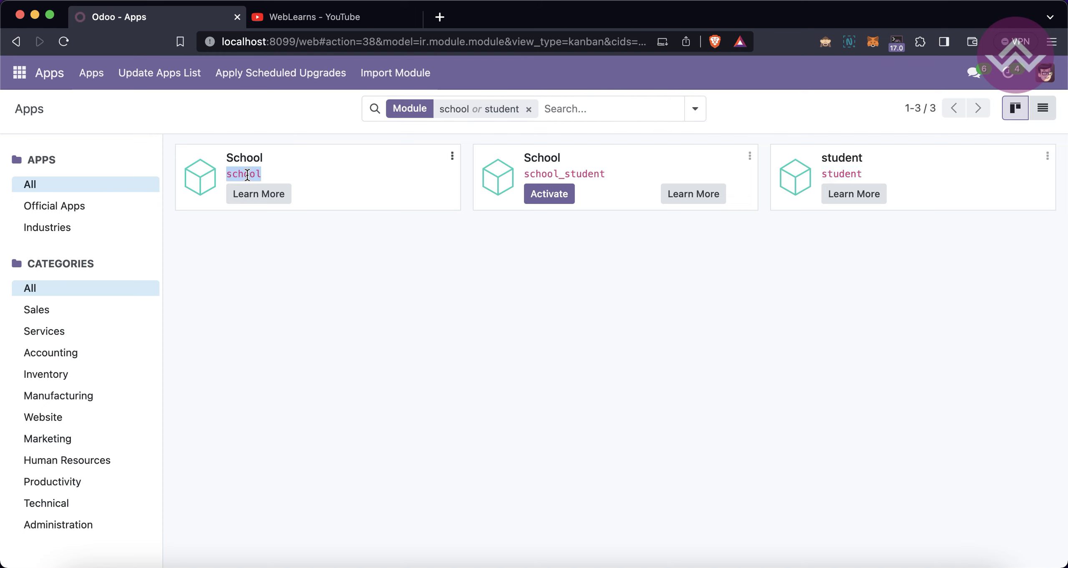
left_click(1042, 109)
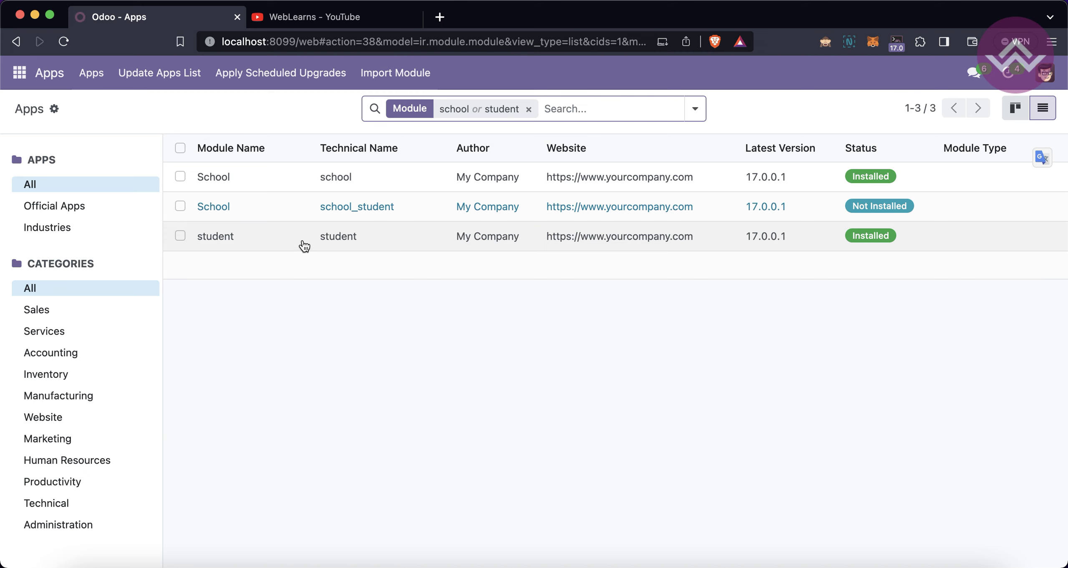
left_click(309, 215)
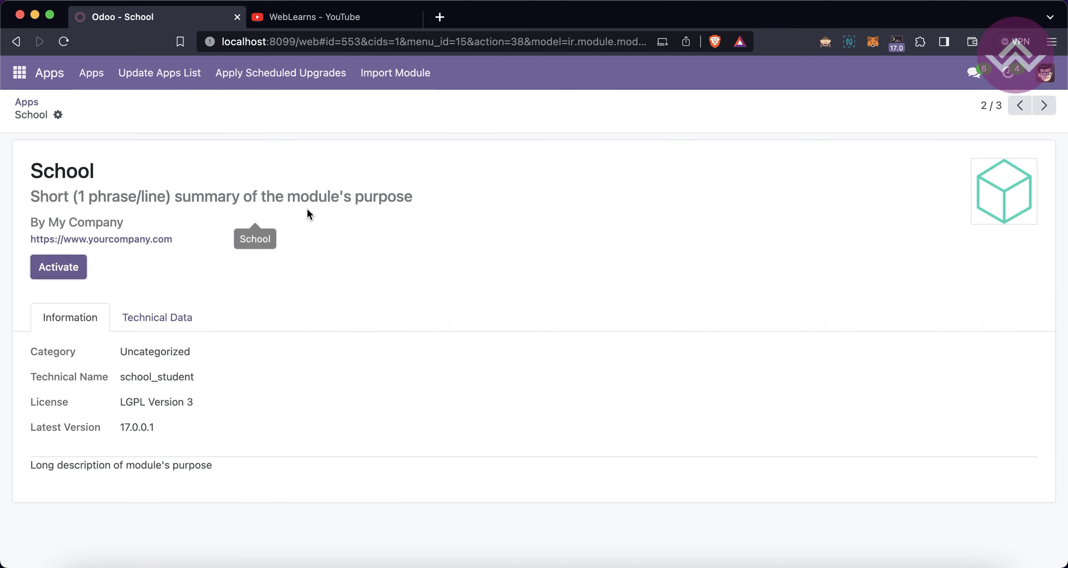
left_click(28, 102)
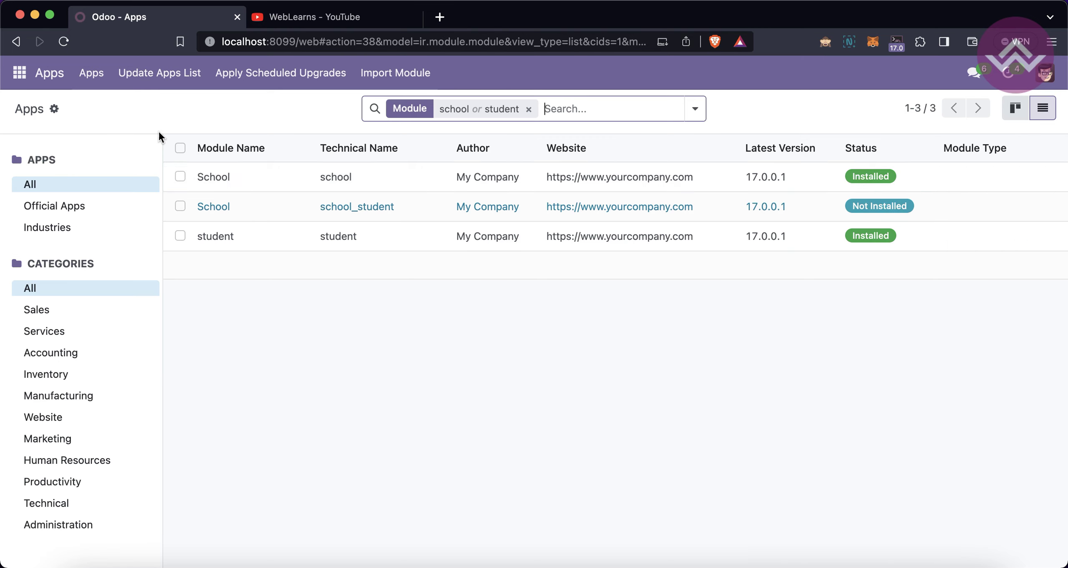
Uninstall the student module together with its dependent school module from the student record
left_click(318, 234)
left_click(125, 267)
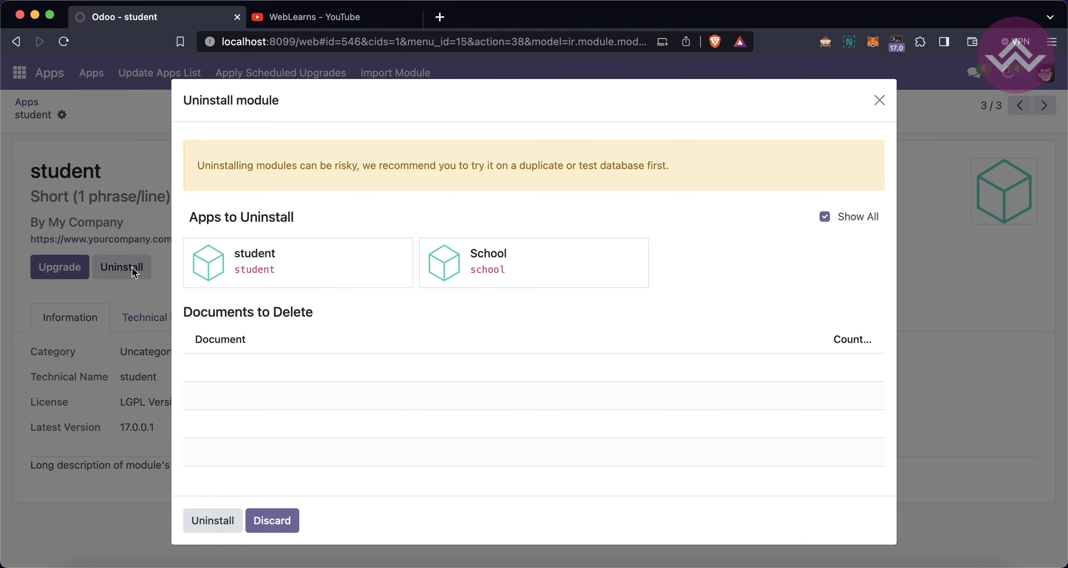
left_click(226, 527)
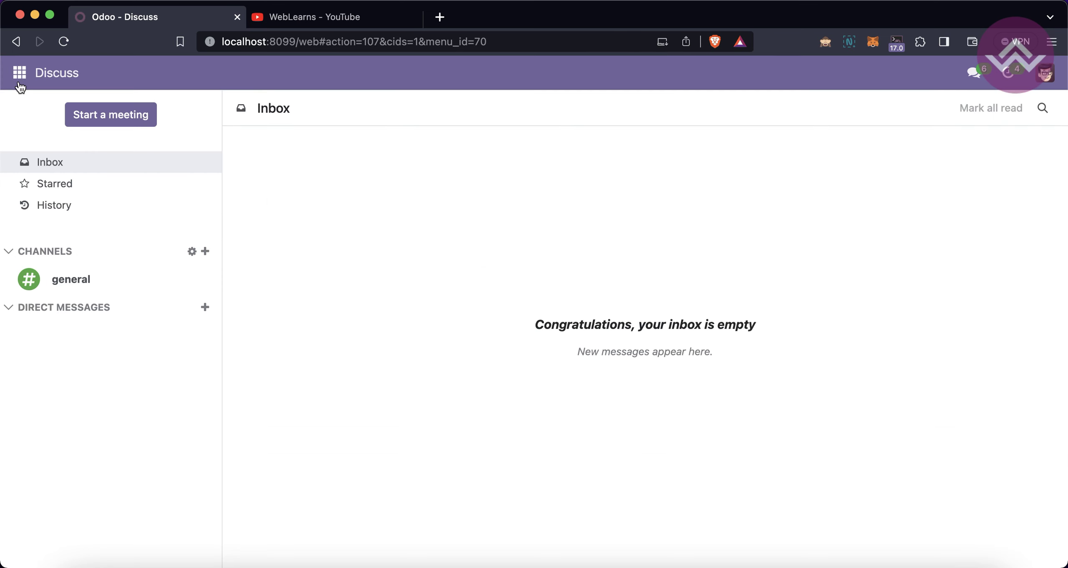
Reopen the Apps, remove the default filter and filter by module for "school" or "student"
left_click(19, 73)
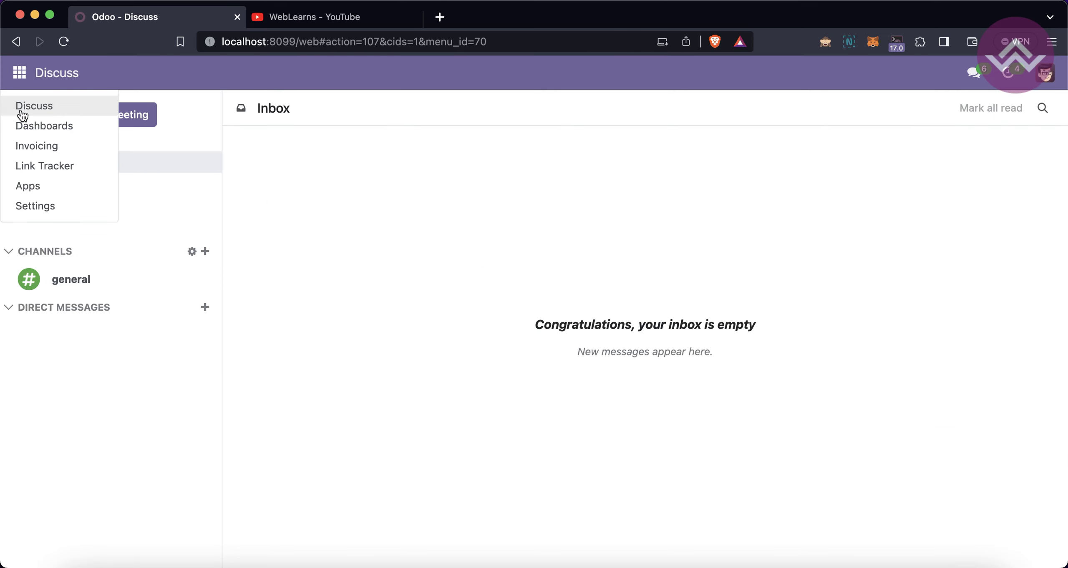
left_click(29, 184)
key("BackSpace")
type("s")
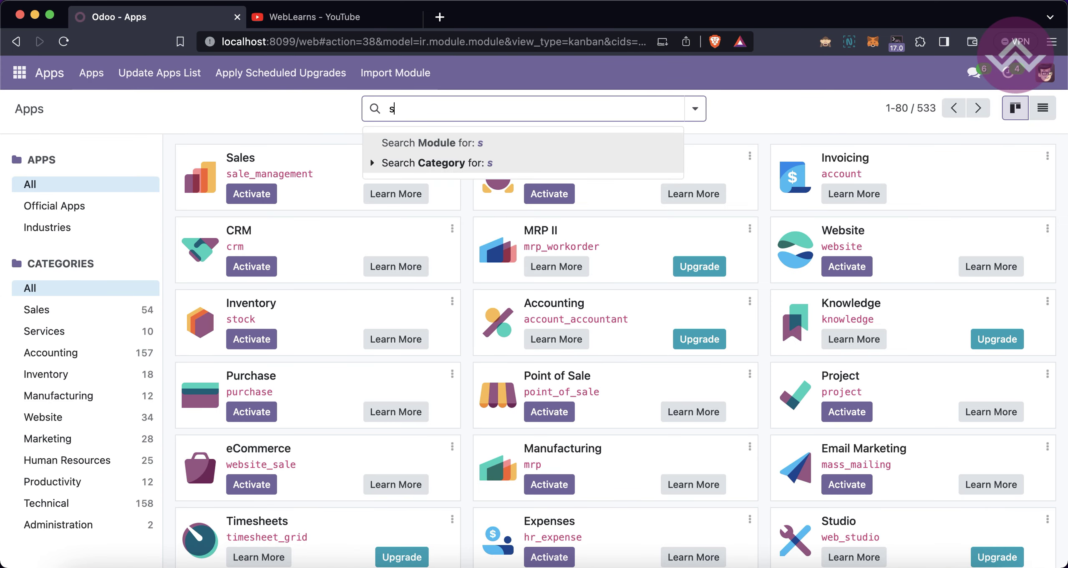
type("chool")
key("Return")
type("student")
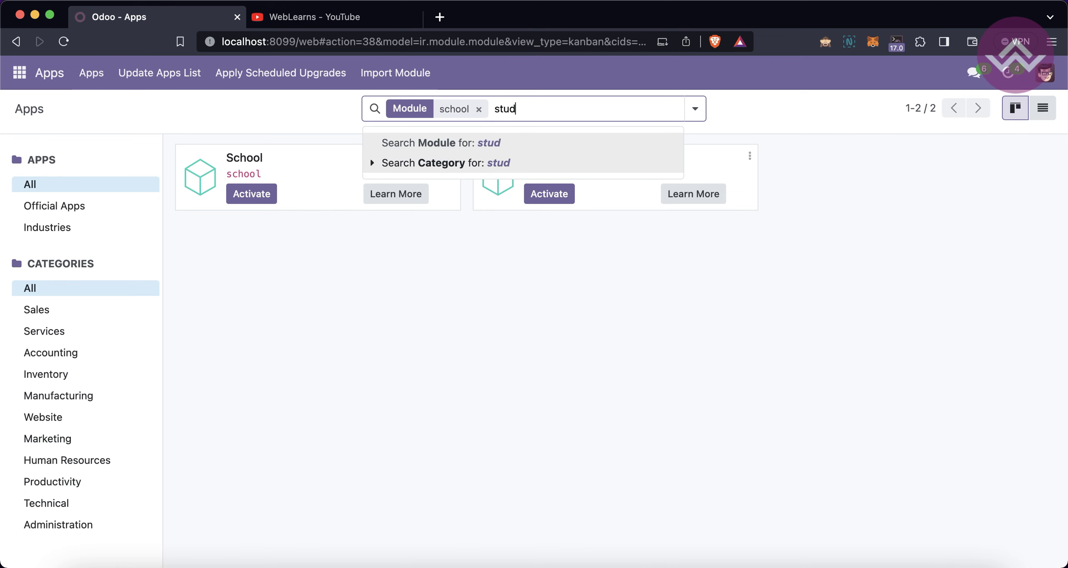
key("Return")
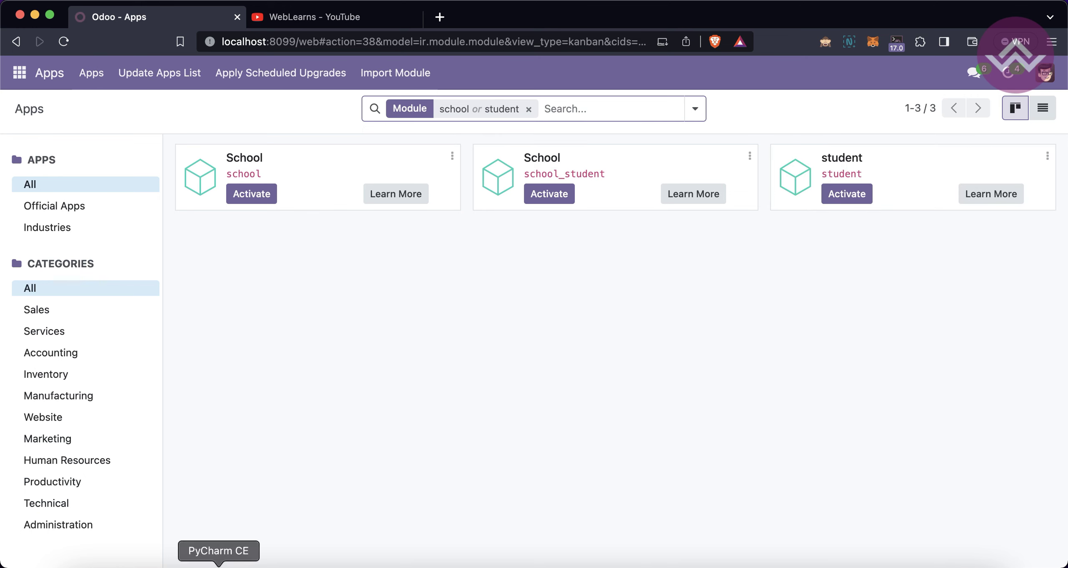
Switch to PyCharm and change the module name in the school_student manifest to "Student School"
left_click(220, 561)
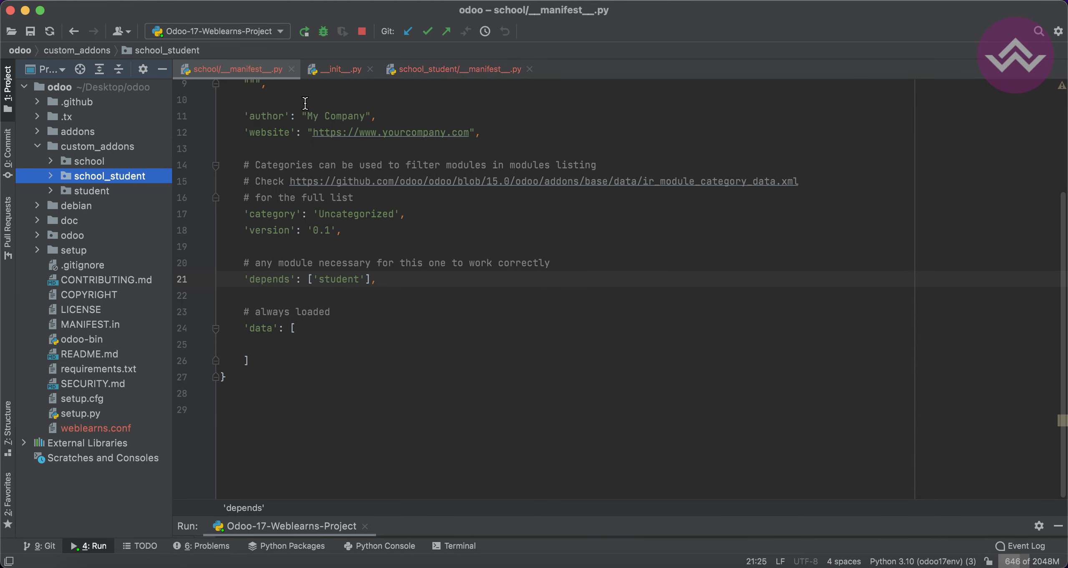
scroll(355, 127, "up", 3)
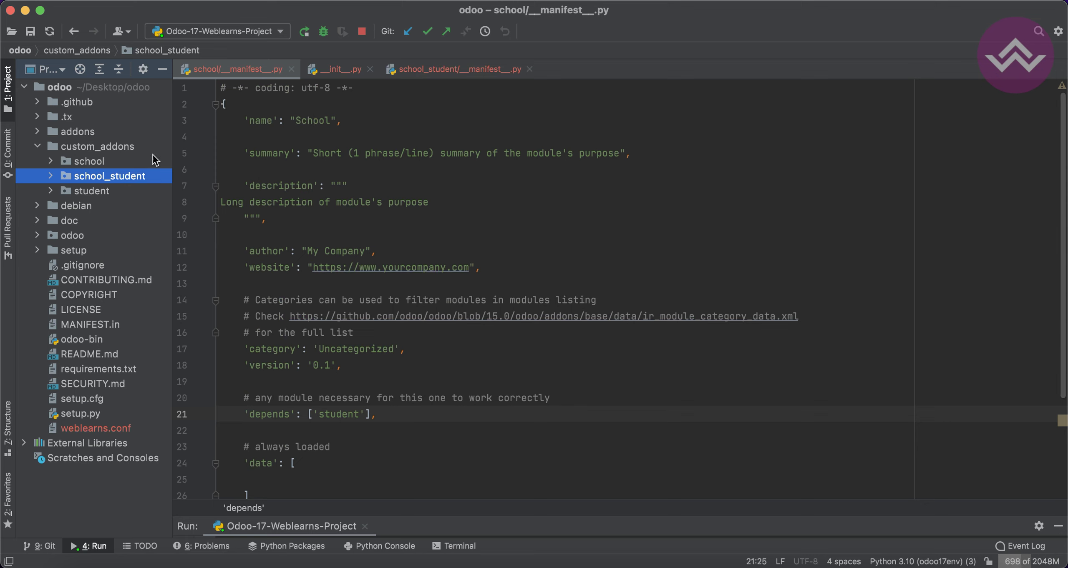
double_click(300, 121)
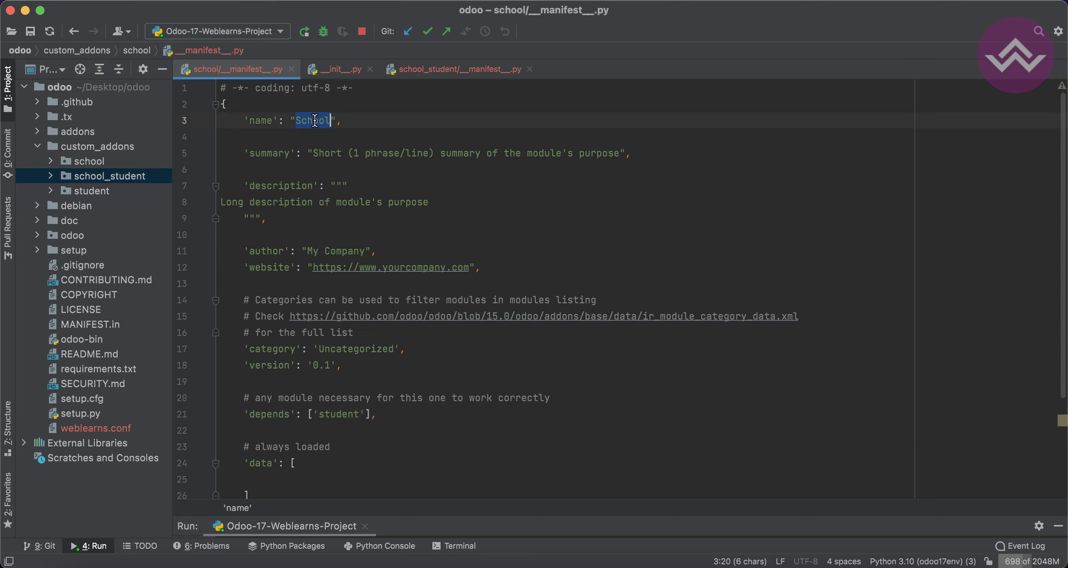
left_click(461, 75)
left_click(320, 120)
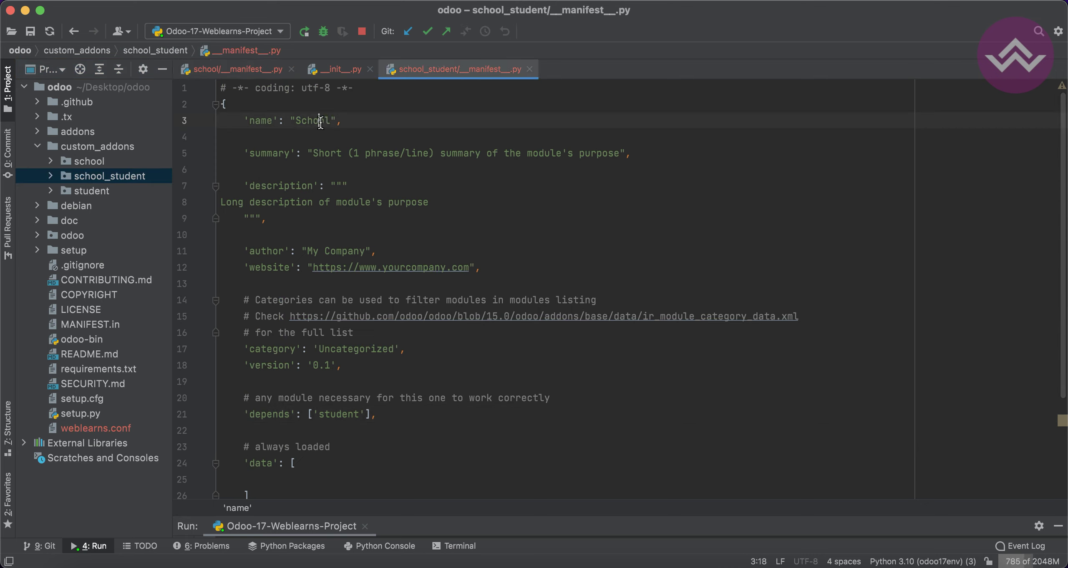
type("Student S")
Add 'auto_install':True, below the depends entry in the school_student manifest
scroll(338, 346, "down", 3)
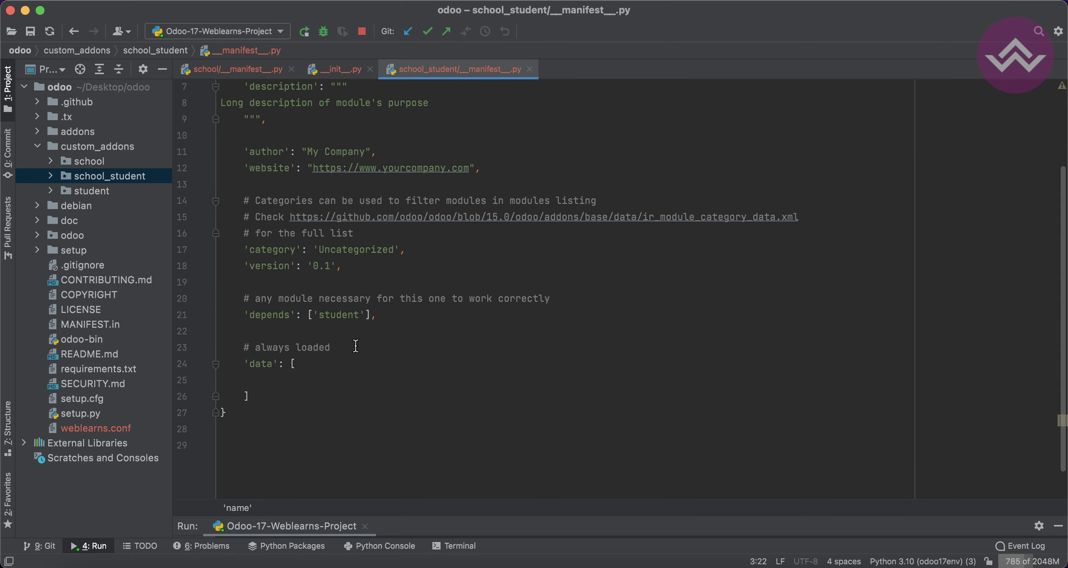
key("Tab")
type("'a")
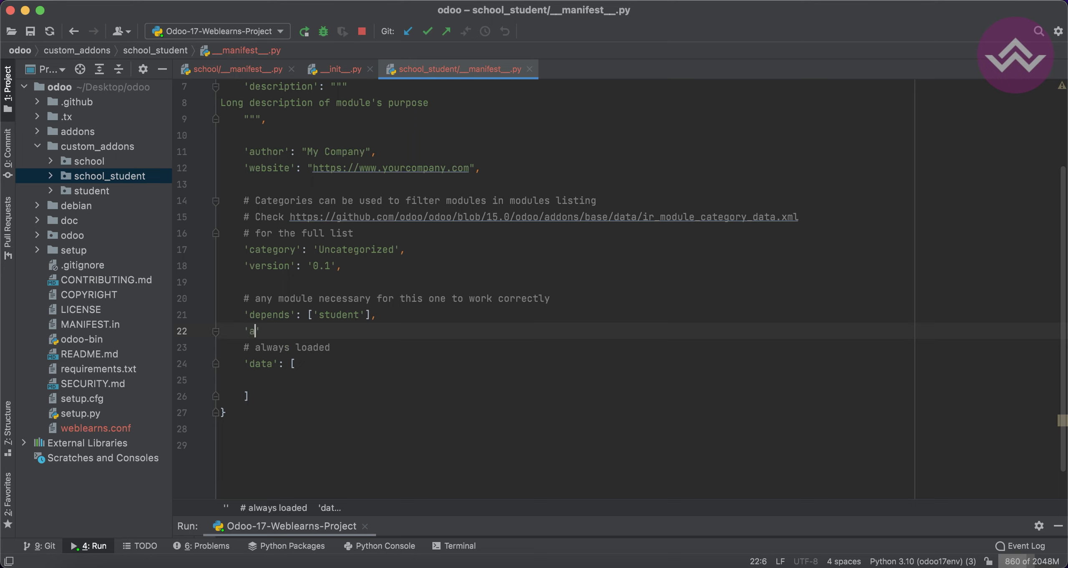
type("uto_install':")
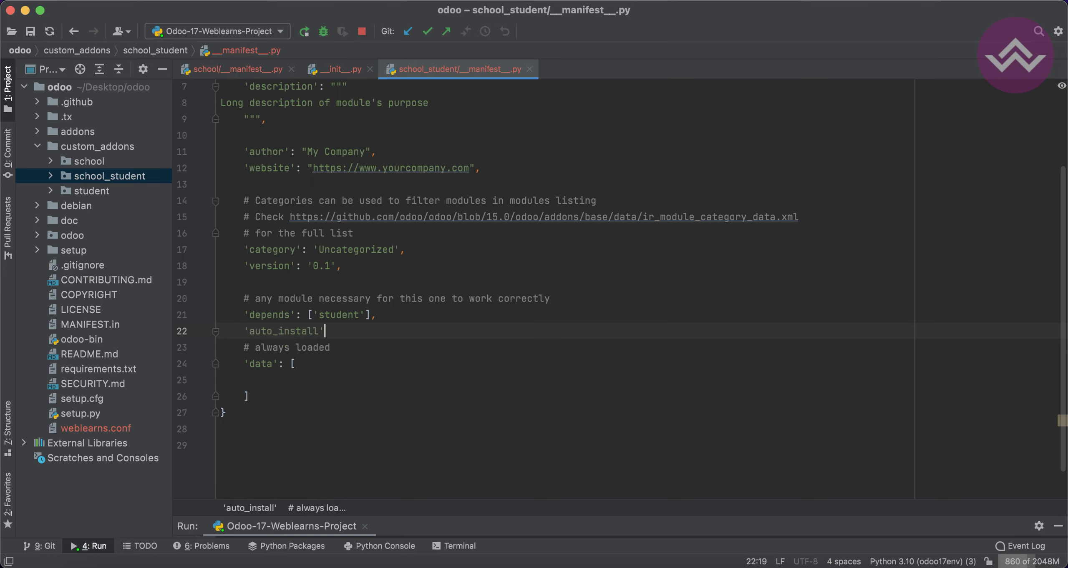
type("True,")
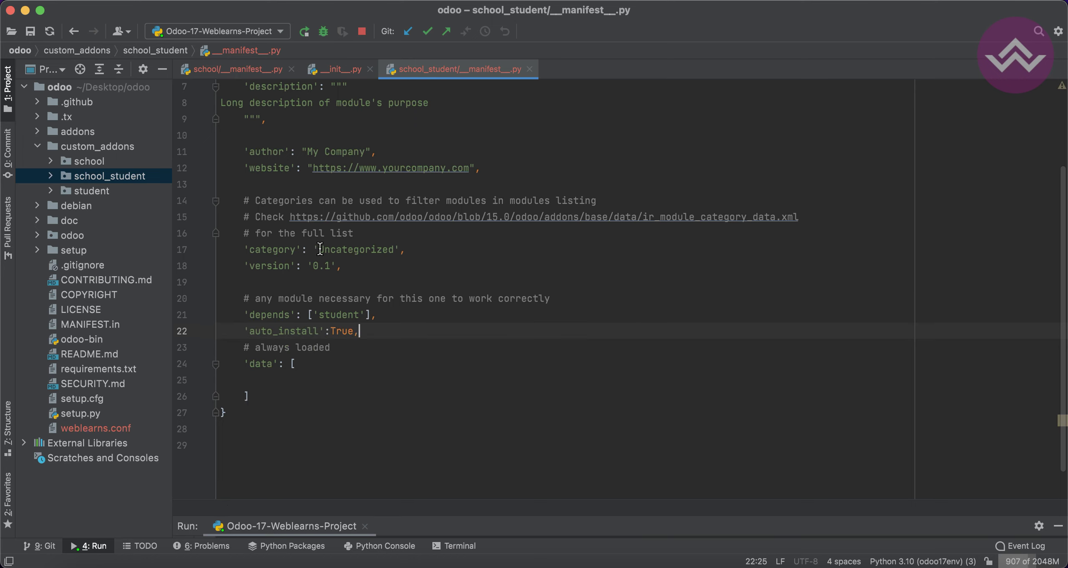
double_click(335, 318)
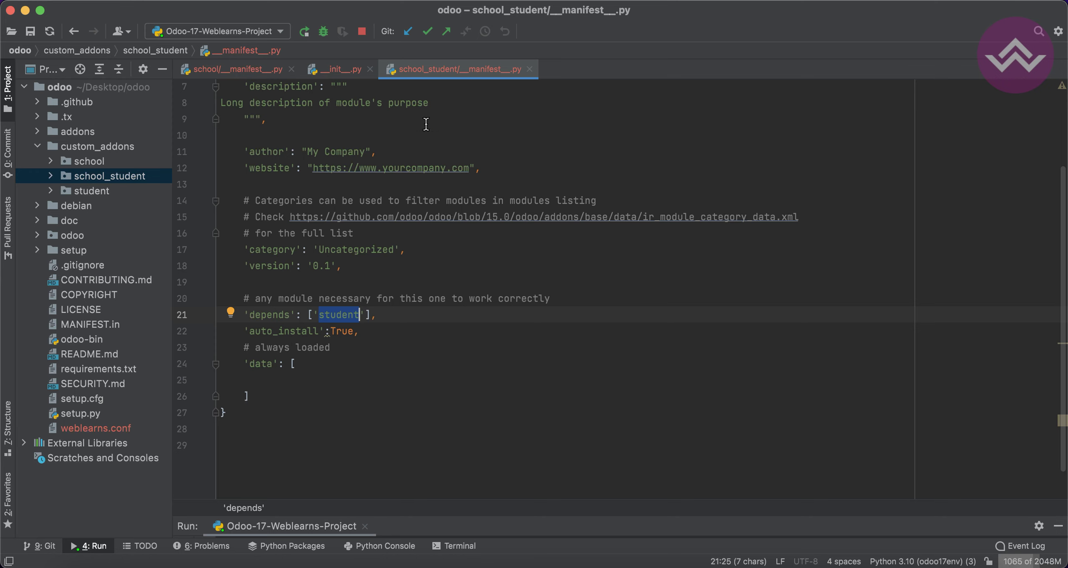
Restart the Odoo server, switch back to Brave and update the apps list
left_click(362, 33)
left_click(305, 32)
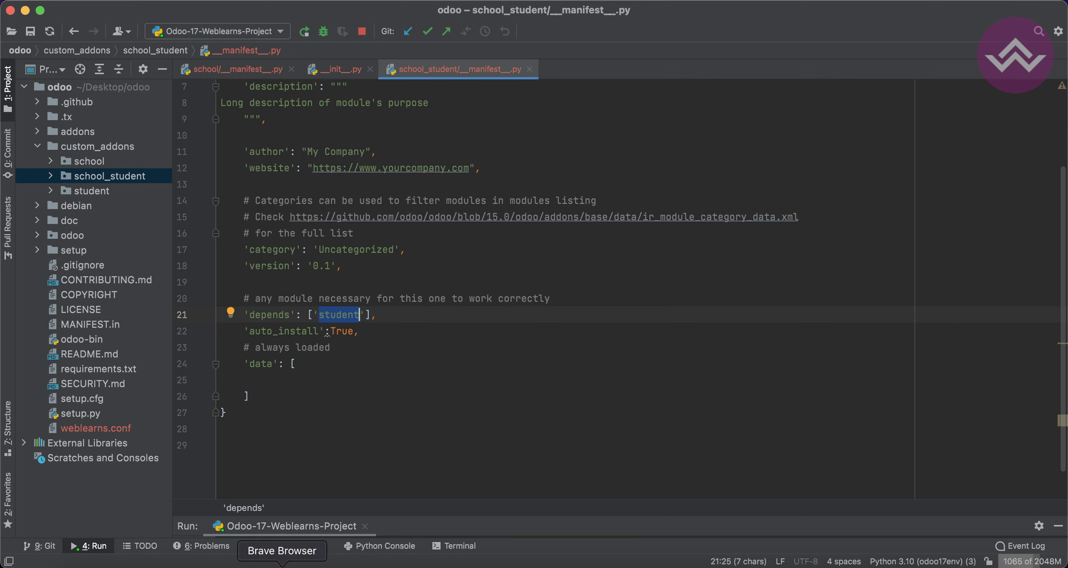
left_click(282, 562)
left_click(177, 74)
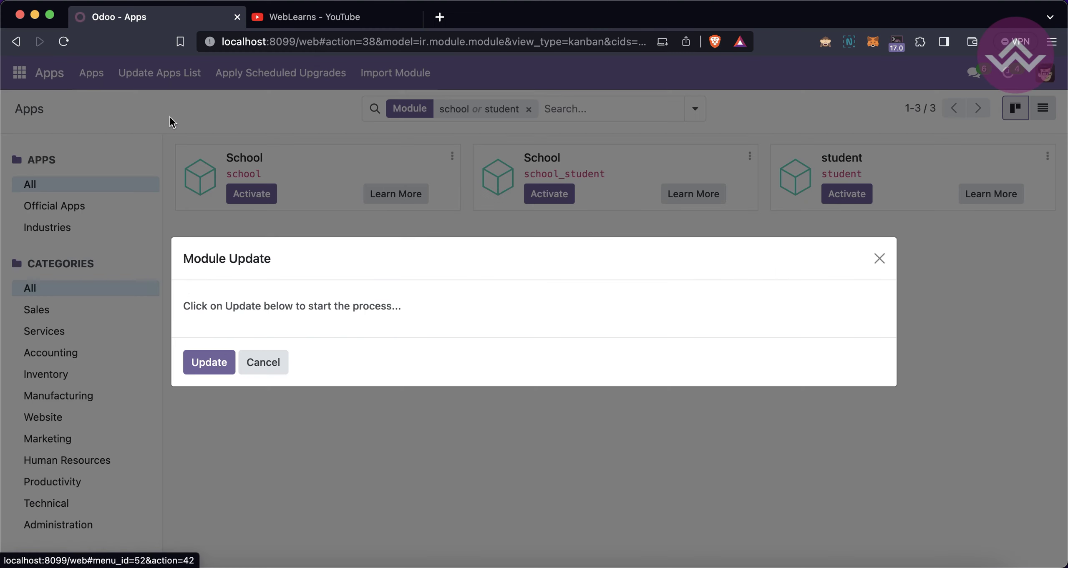
left_click(192, 360)
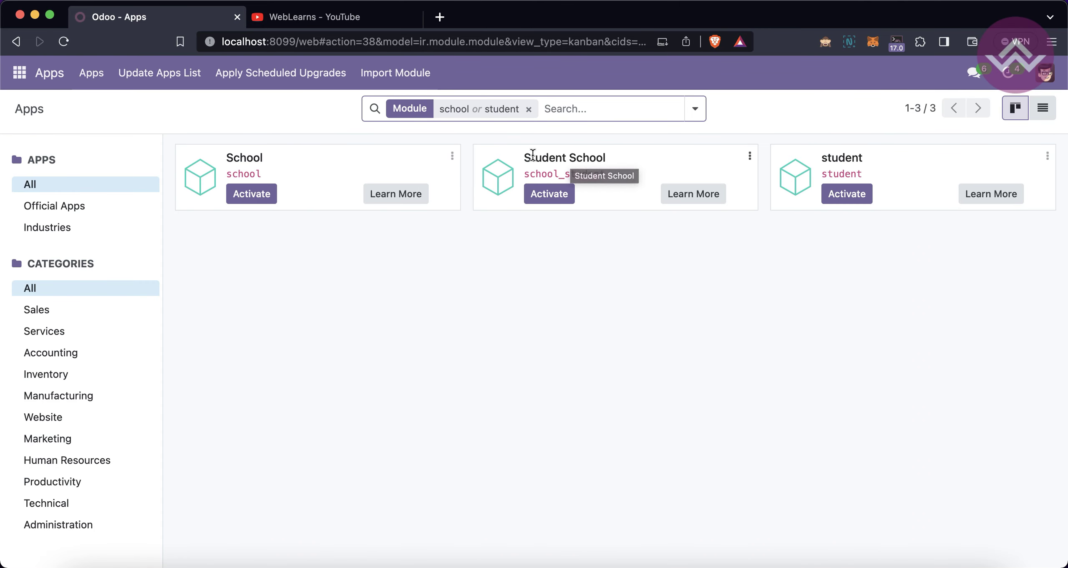
Examine the dependencies in the technical data of the Student School and School modules
left_click(750, 156)
left_click(701, 181)
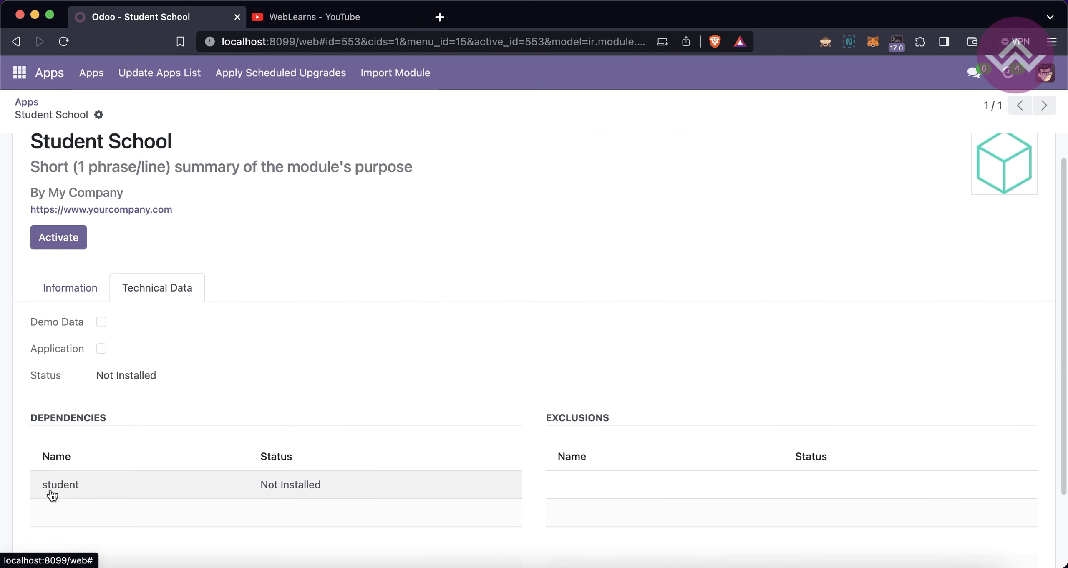
scroll(167, 309, "up", 2)
left_click(24, 104)
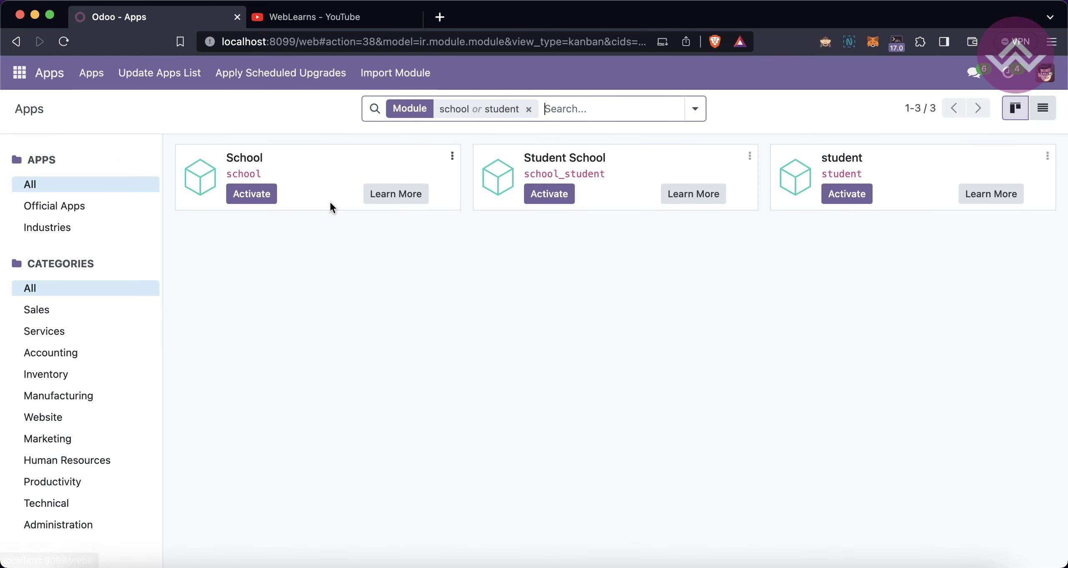
left_click(452, 156)
left_click(421, 183)
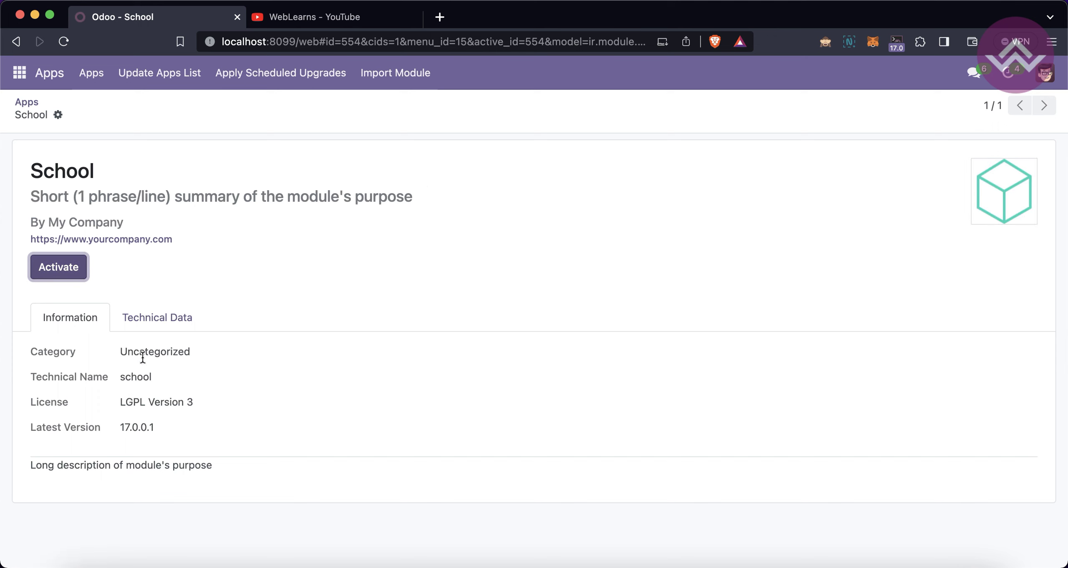
left_click(149, 318)
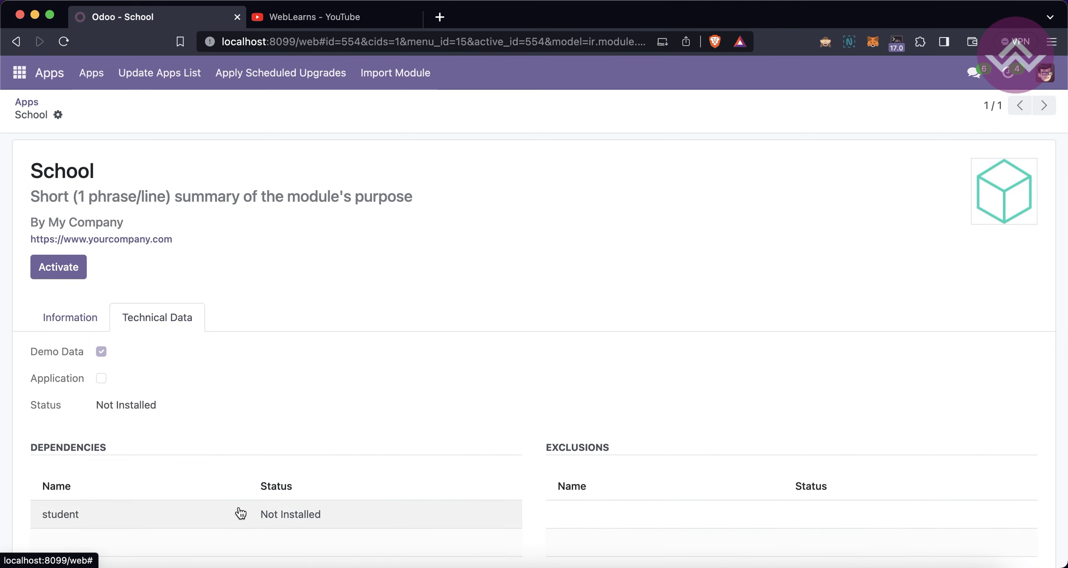
left_click(26, 102)
Compare the modules in list view, and check the School record's dependencies and the Student School record's technical name
left_click(1043, 109)
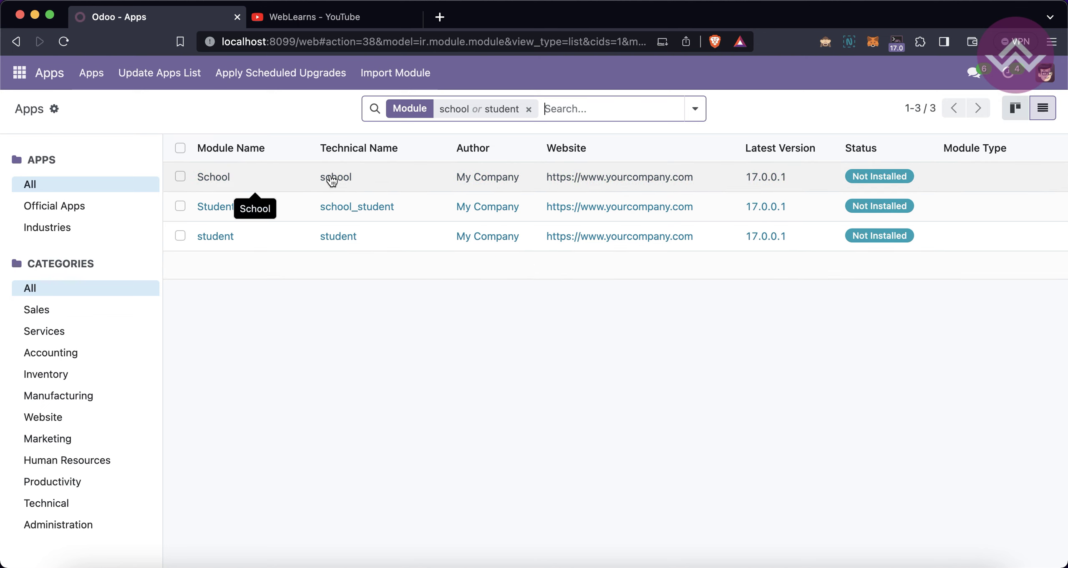
left_click(307, 179)
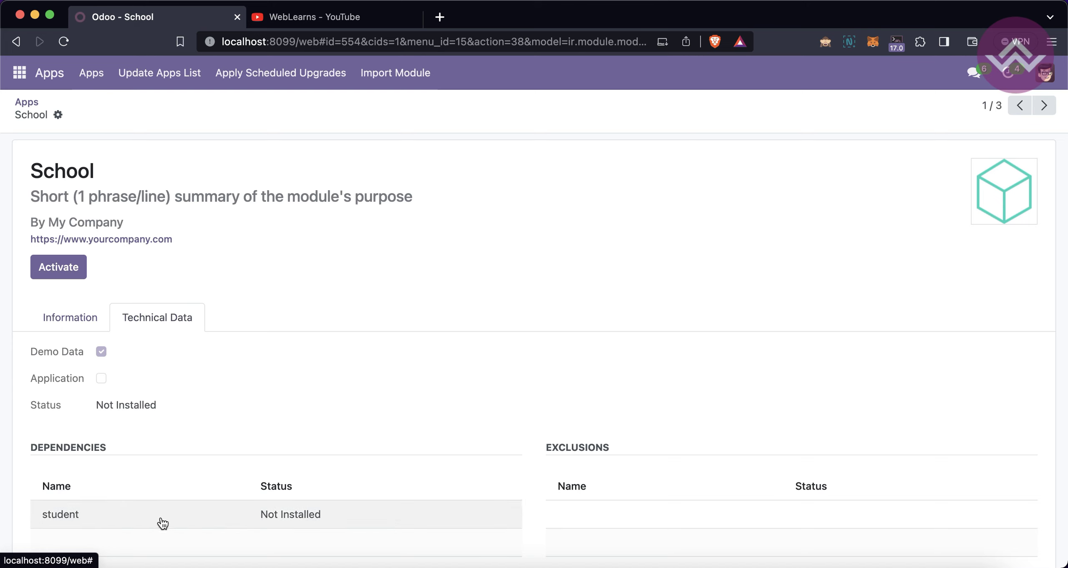
left_click(27, 102)
left_click(345, 208)
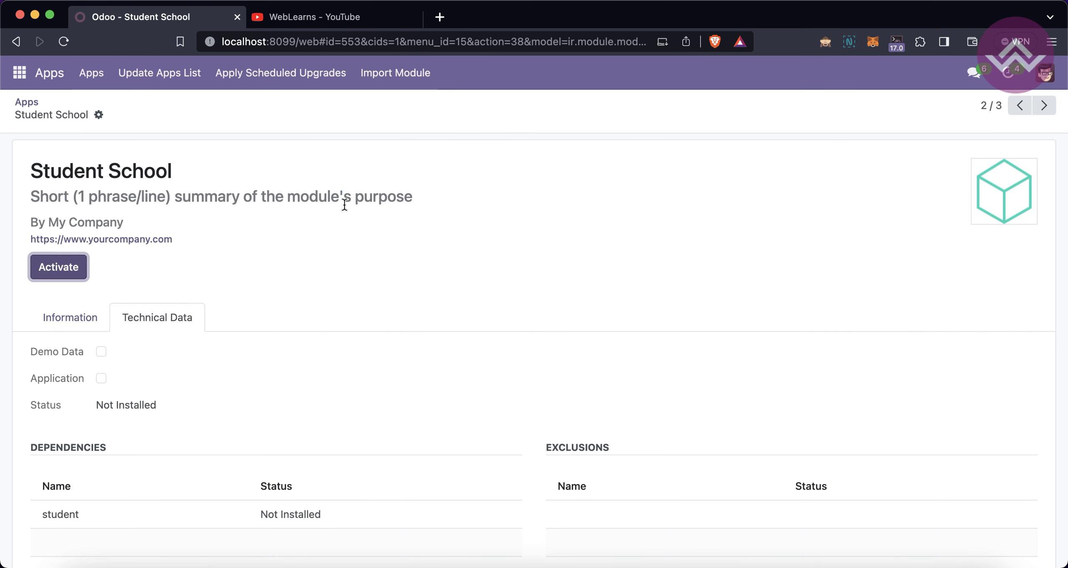
left_click(77, 322)
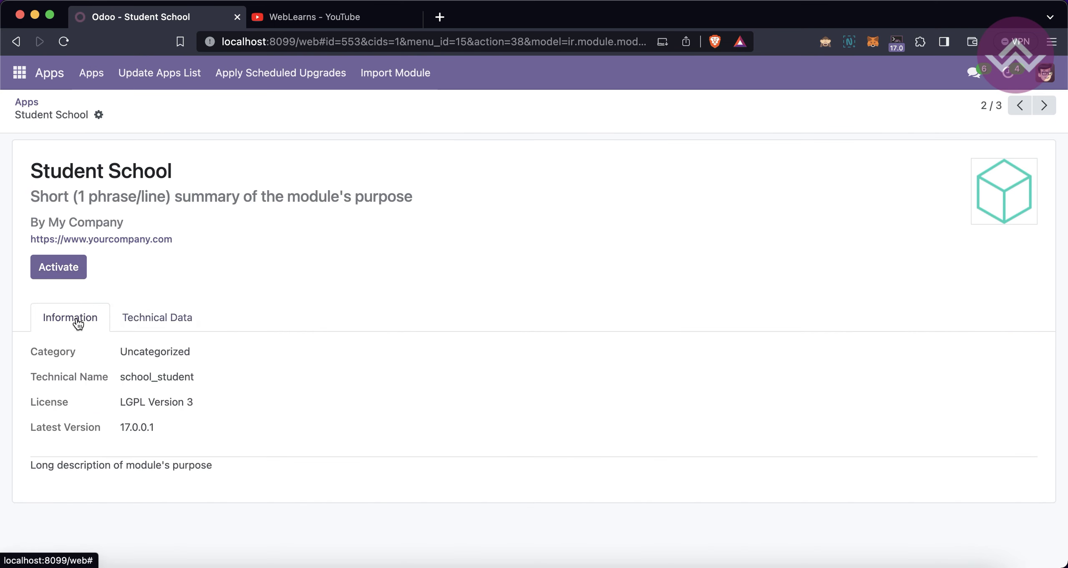
double_click(133, 377)
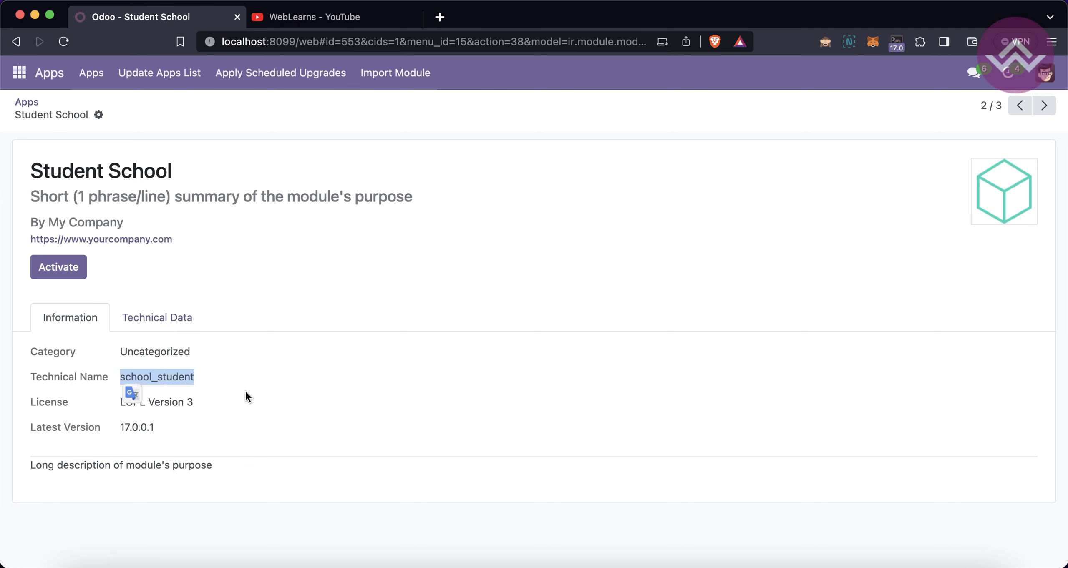
left_click(26, 102)
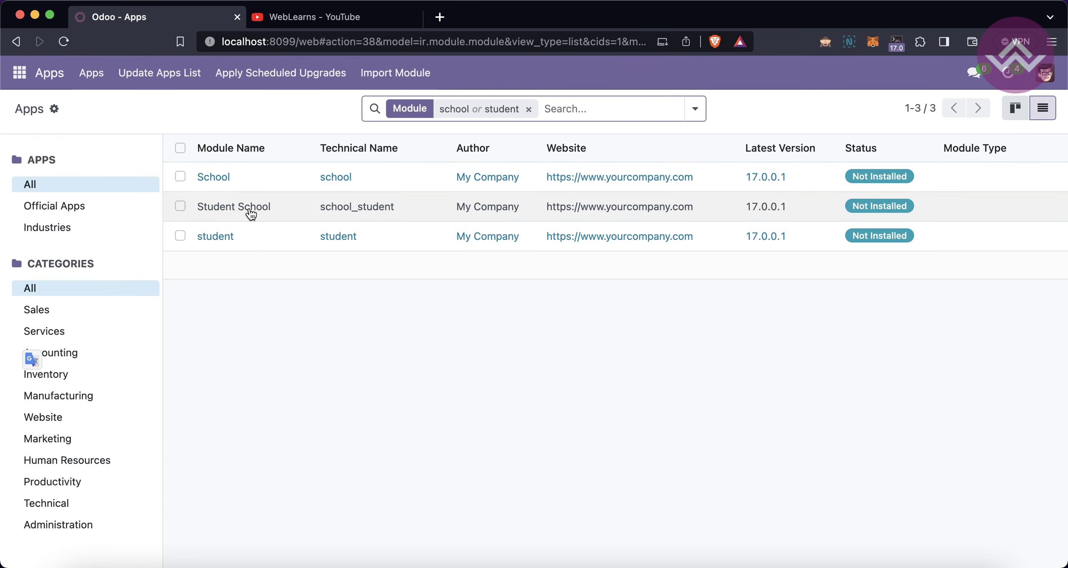
left_click(251, 209)
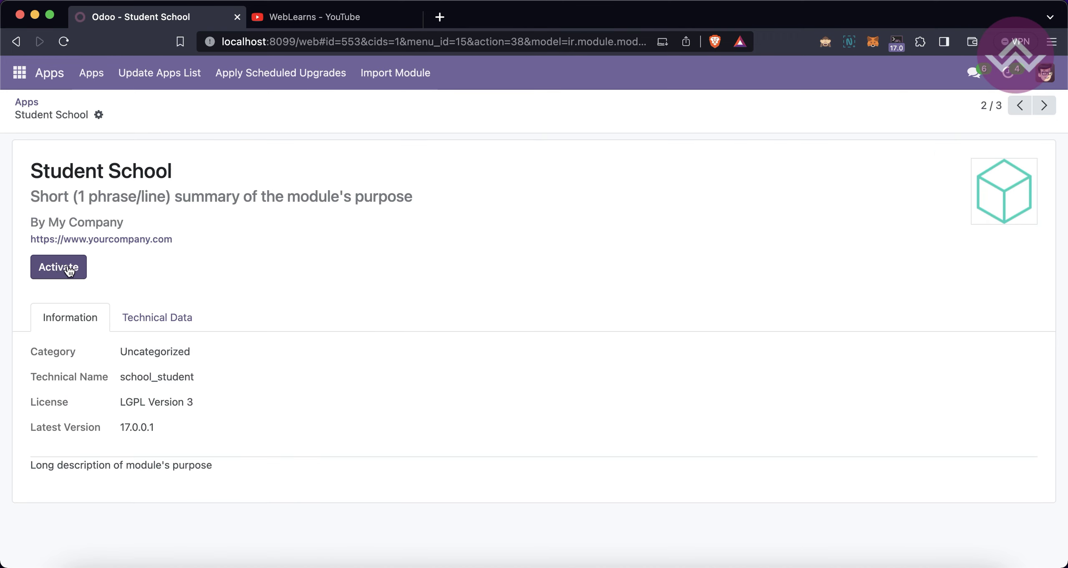
left_click(62, 269)
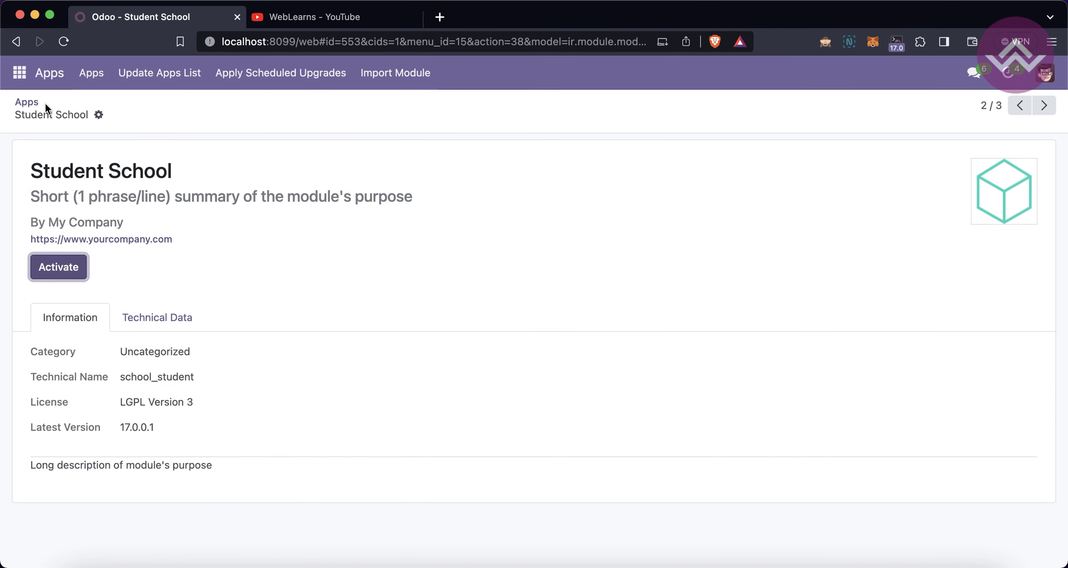
Review the technical data of the School and Student School records, and activate the School module
left_click(28, 102)
left_click(273, 179)
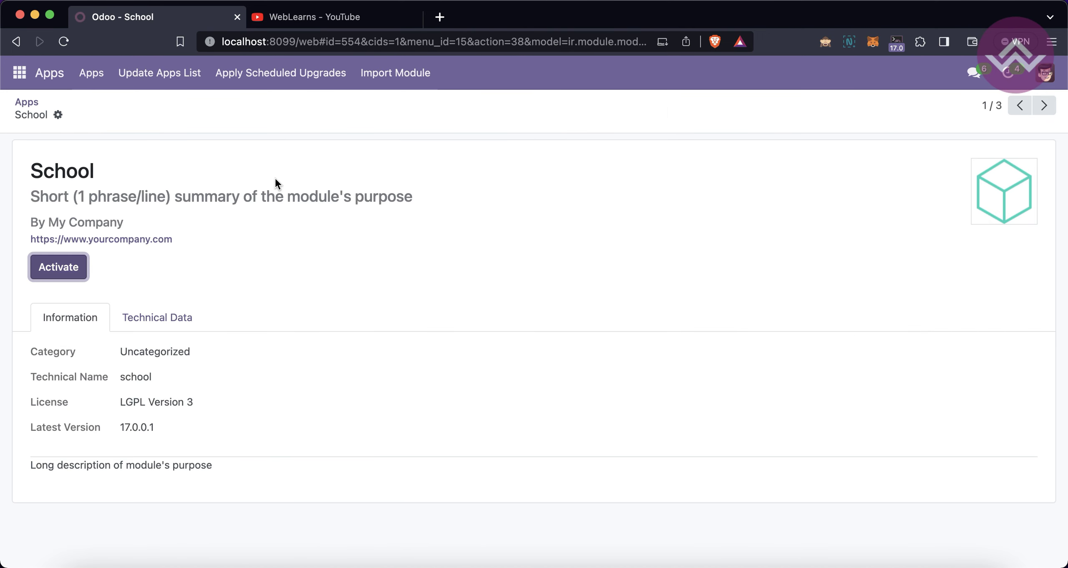
double_click(58, 179)
left_click(56, 210)
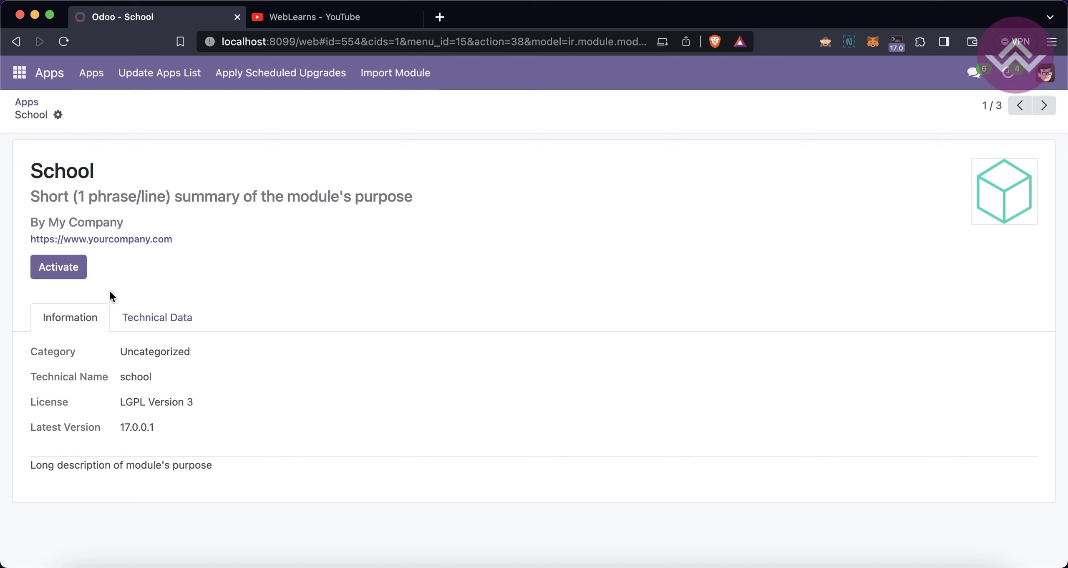
left_click(125, 316)
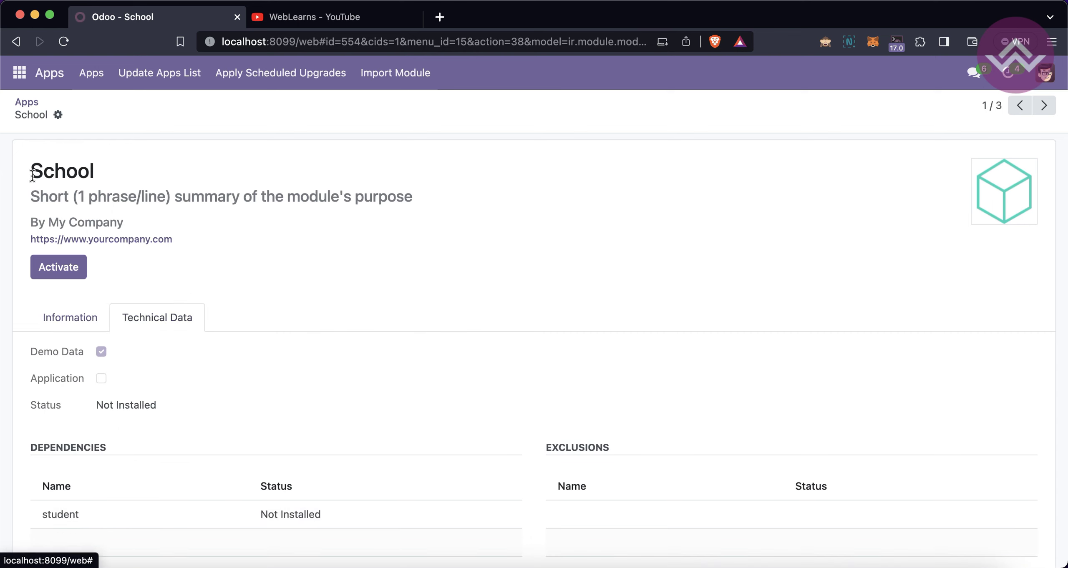
left_click(1045, 105)
left_click_drag(55, 173, 137, 169)
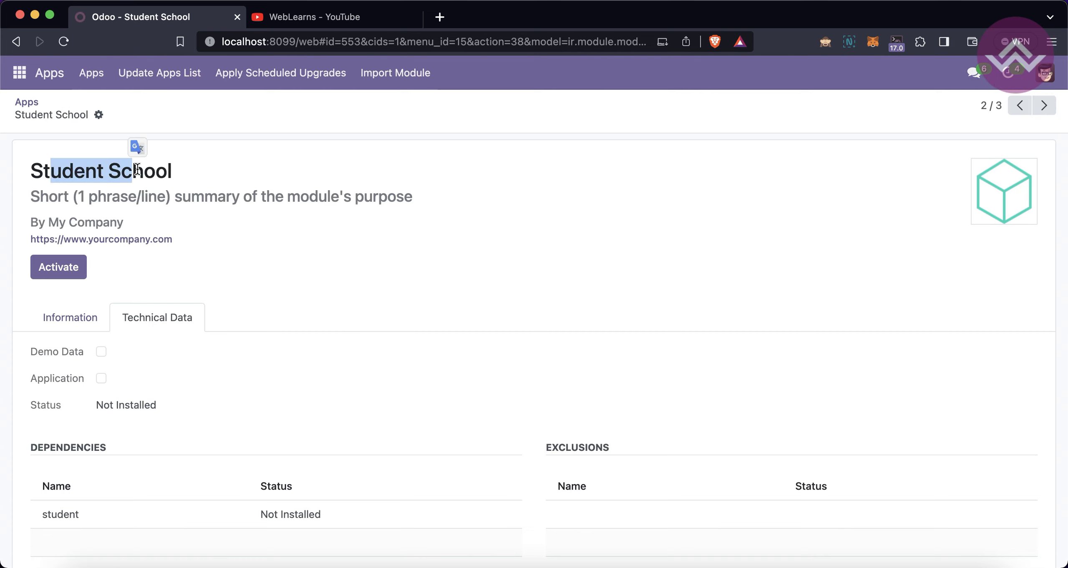
left_click(1014, 103)
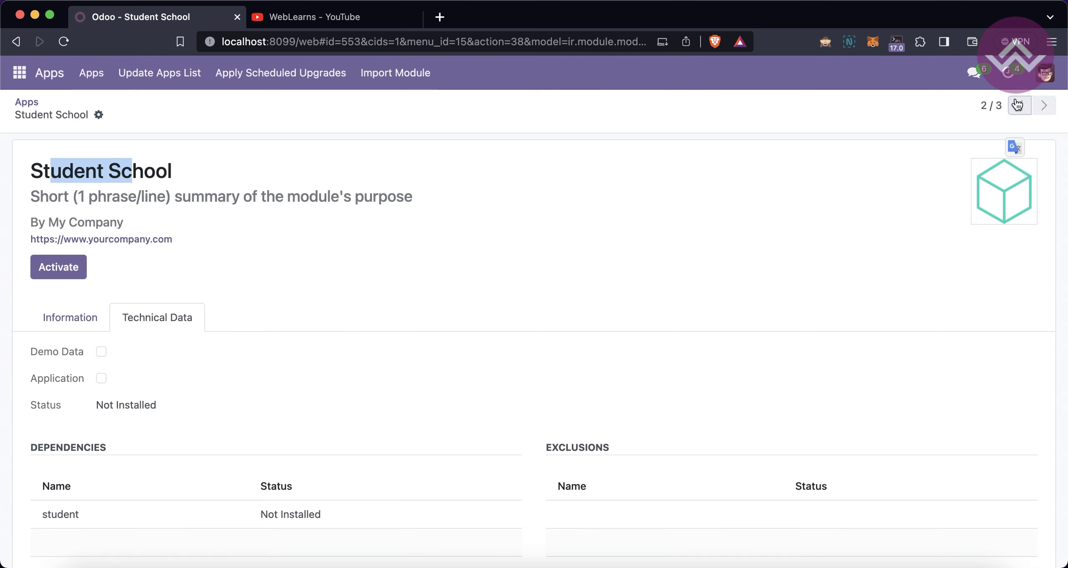
left_click(76, 266)
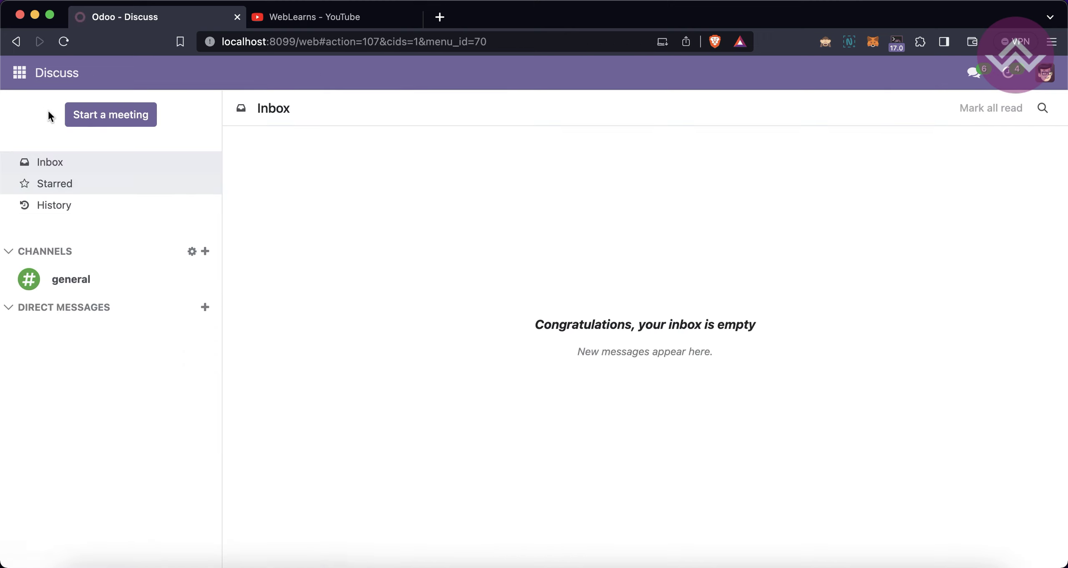
Reopen the Apps, replace the default filter with a module filter for "student" or "school", and check the install statuses in list view
left_click(20, 72)
left_click(34, 203)
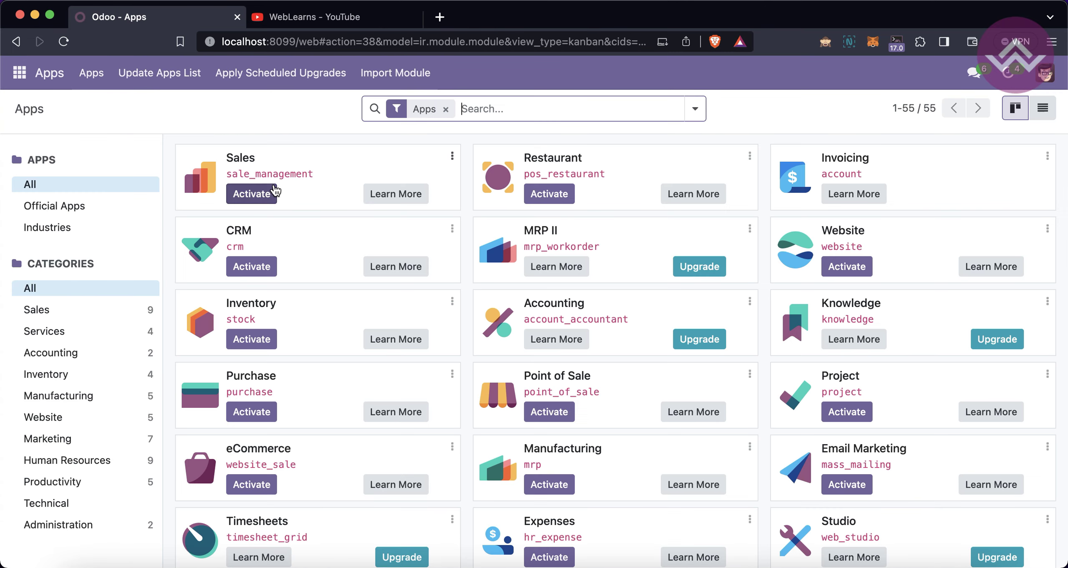
key("BackSpace")
type("student")
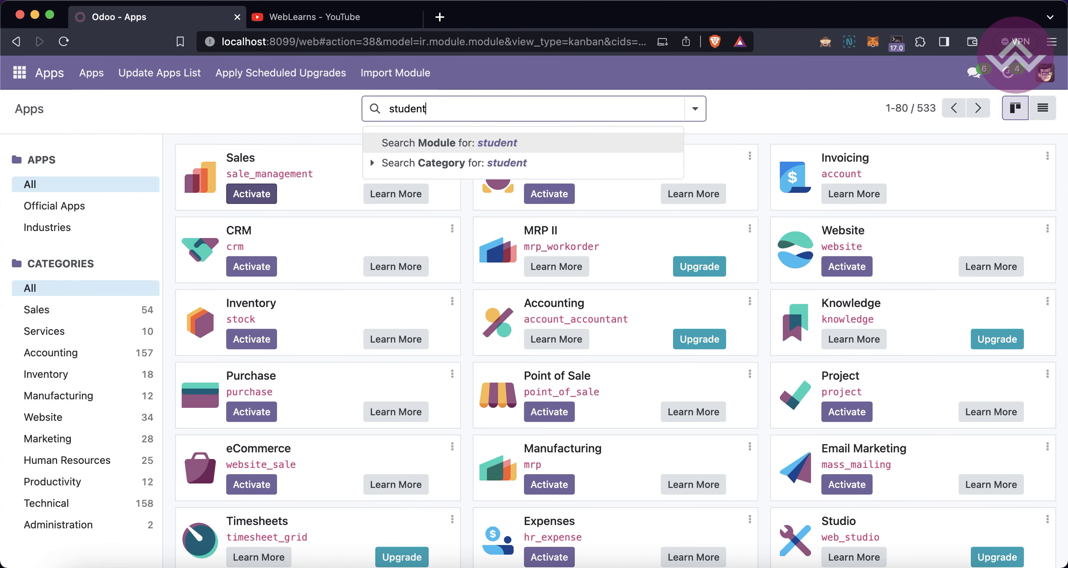
key("Return")
type("school")
key("Return")
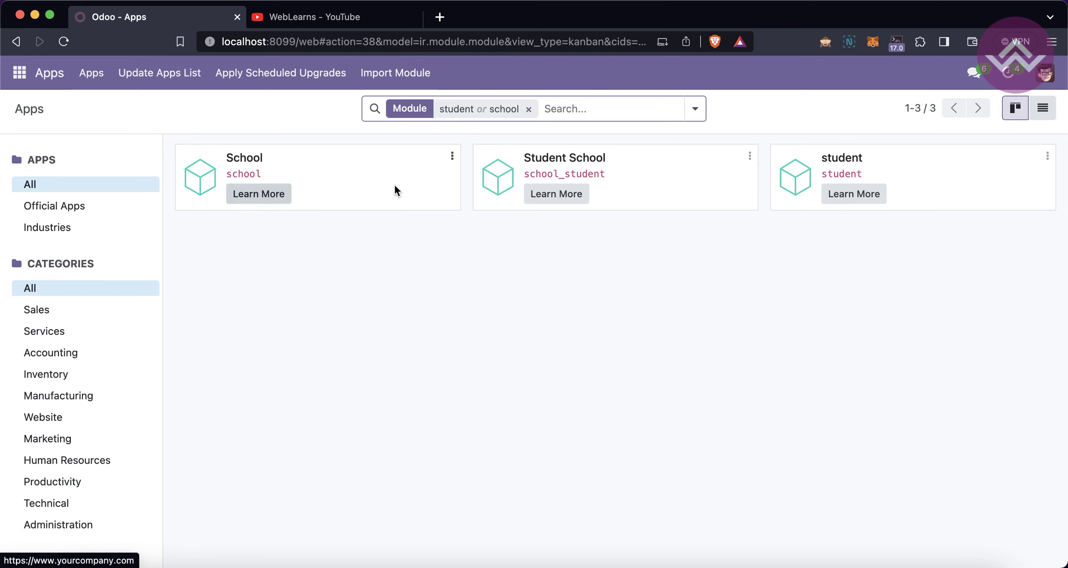
double_click(567, 173)
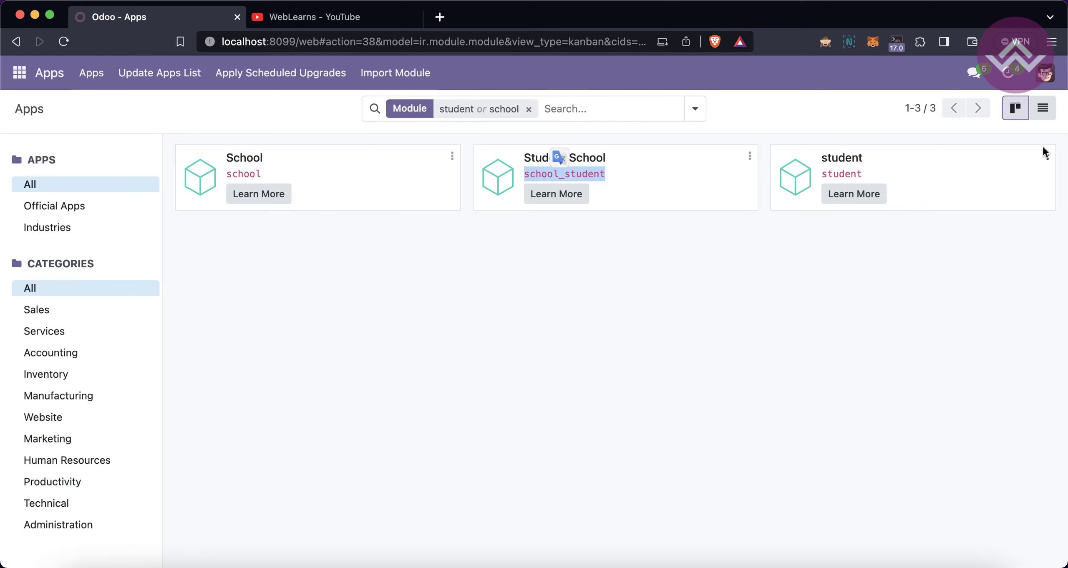
left_click(1043, 108)
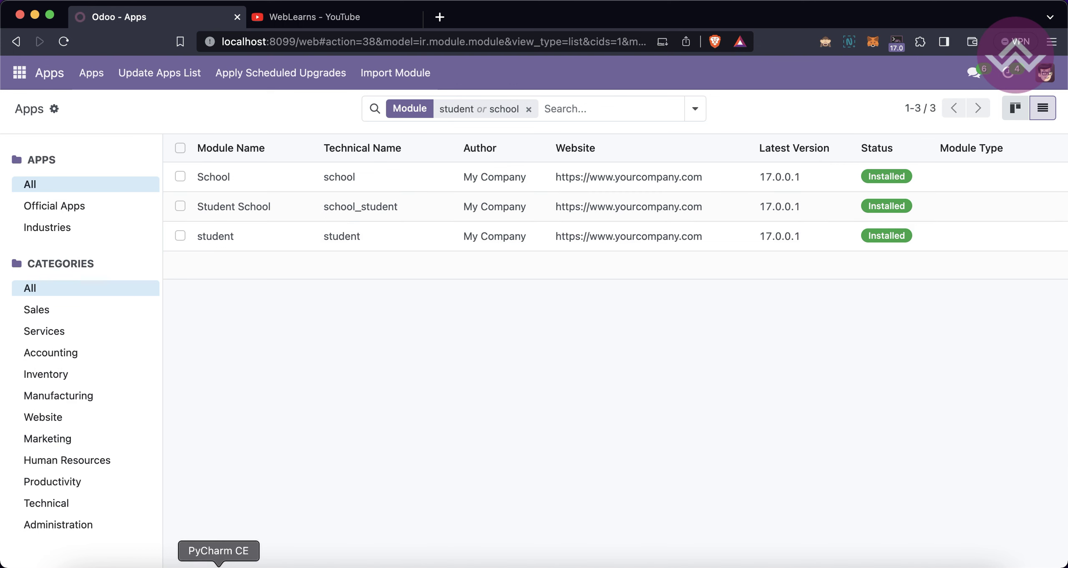
Switch to PyCharm to review auto_install in the school_student manifest, and clear the module filter back in Brave Browser
left_click(218, 567)
double_click(270, 334)
double_click(343, 331)
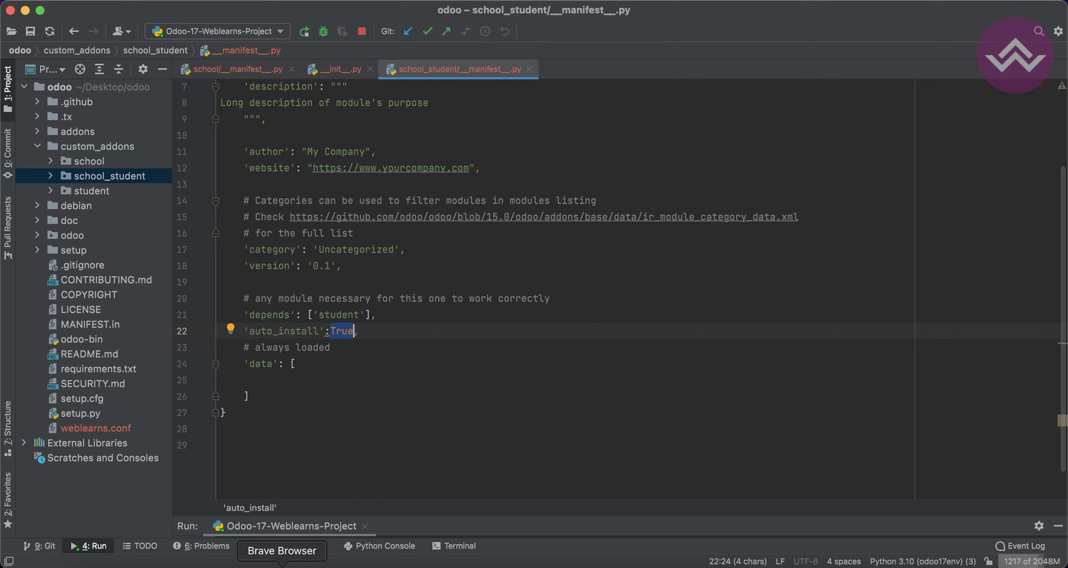
left_click(282, 566)
left_click(529, 107)
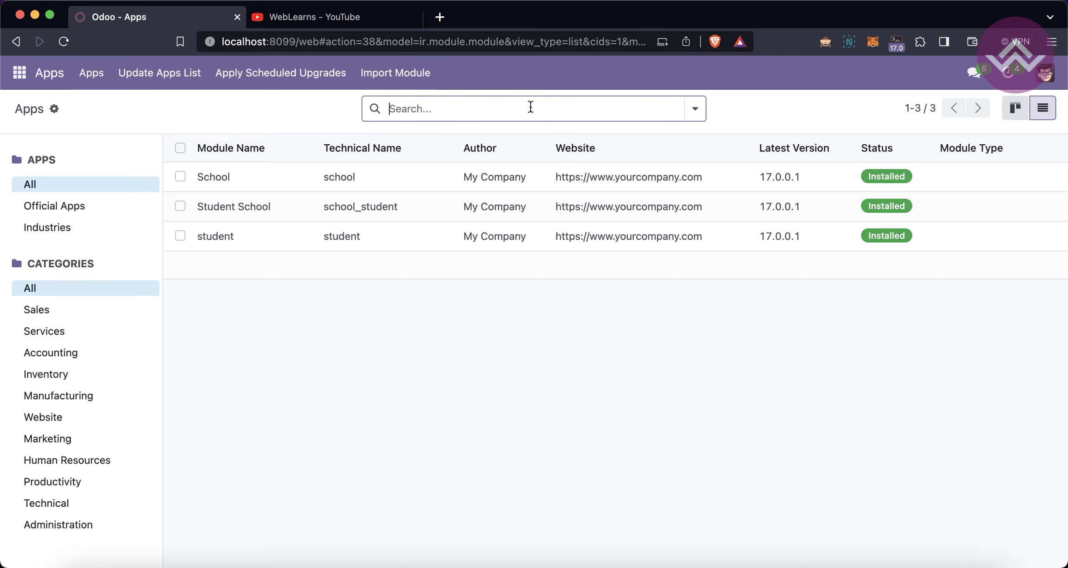
left_click(696, 112)
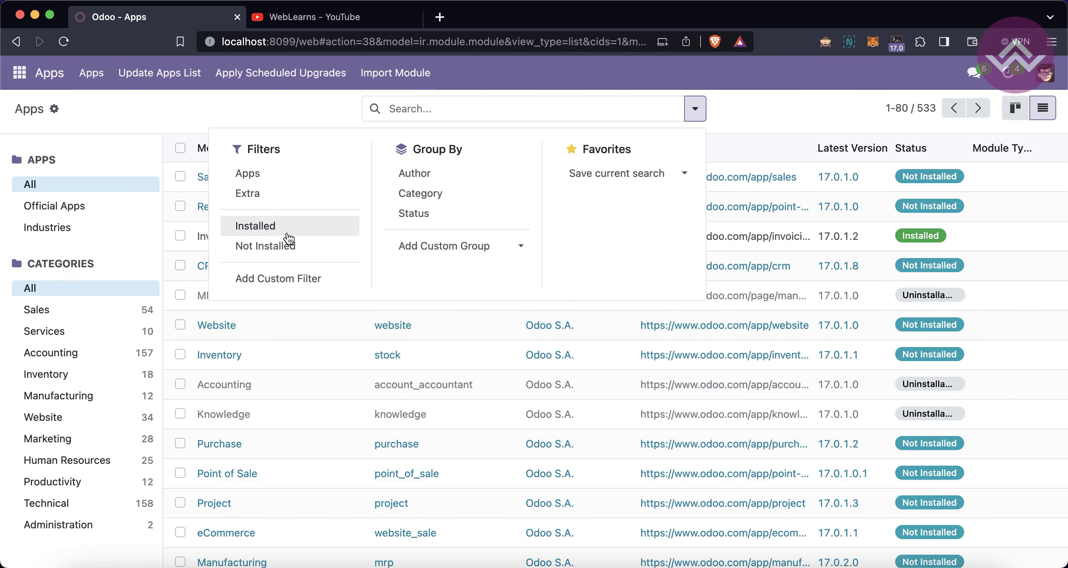
left_click(279, 278)
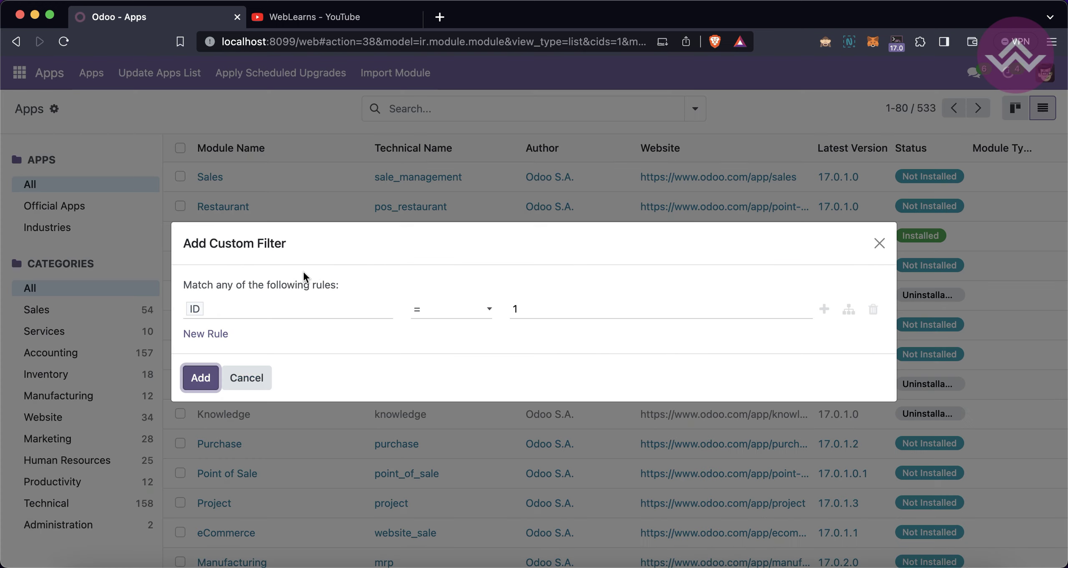
left_click(544, 309)
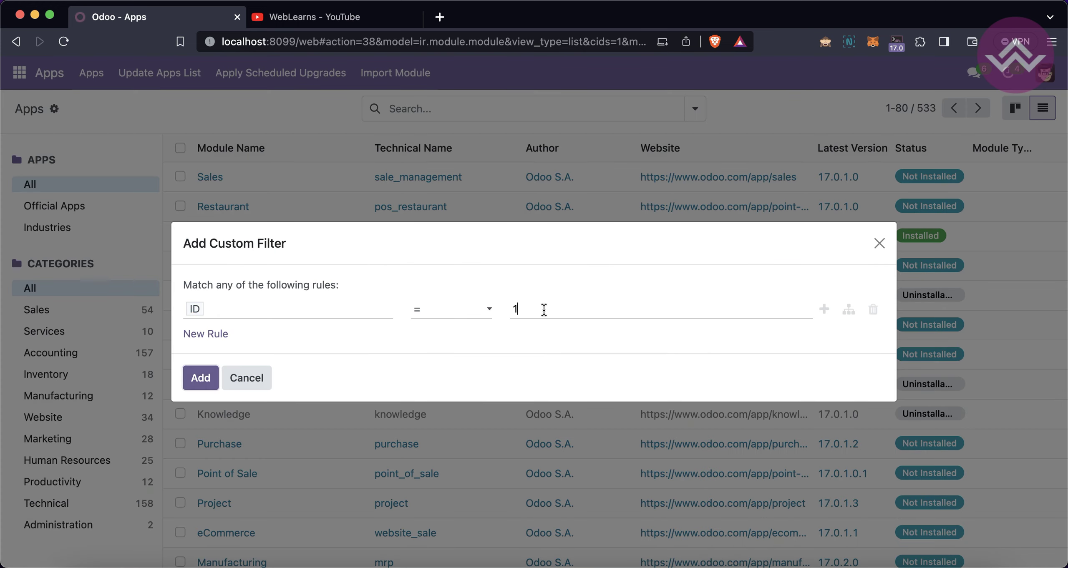
left_click(879, 243)
Group the apps by Automatic Installation and display the groups in kanban view
left_click(694, 108)
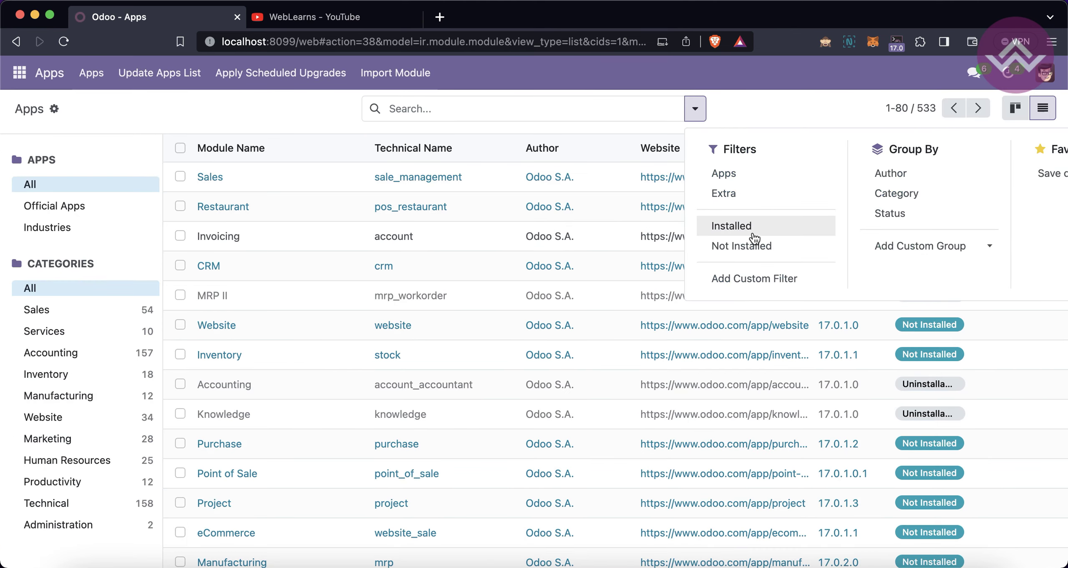
left_click(889, 246)
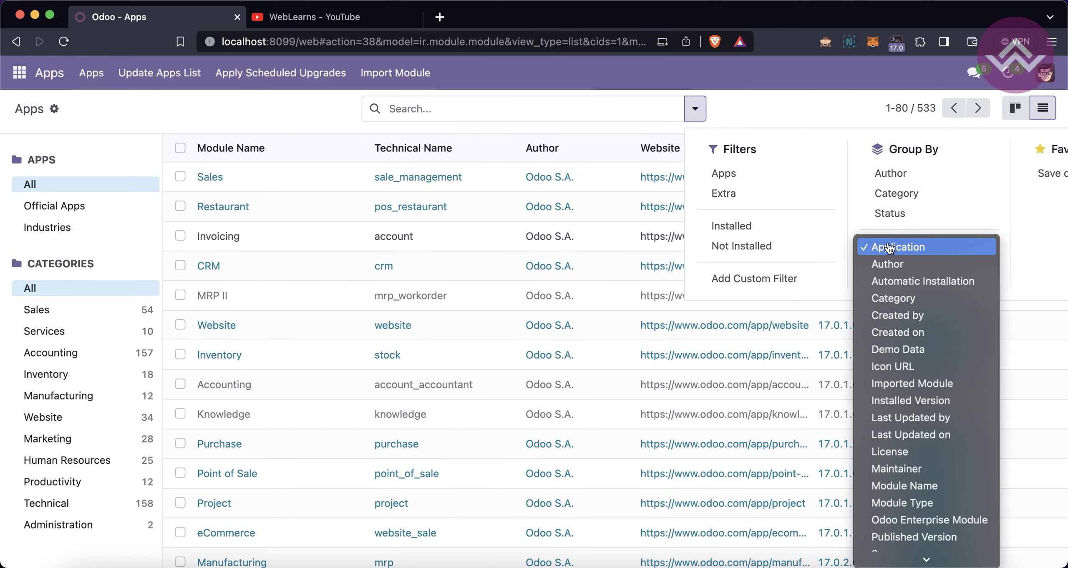
left_click(901, 282)
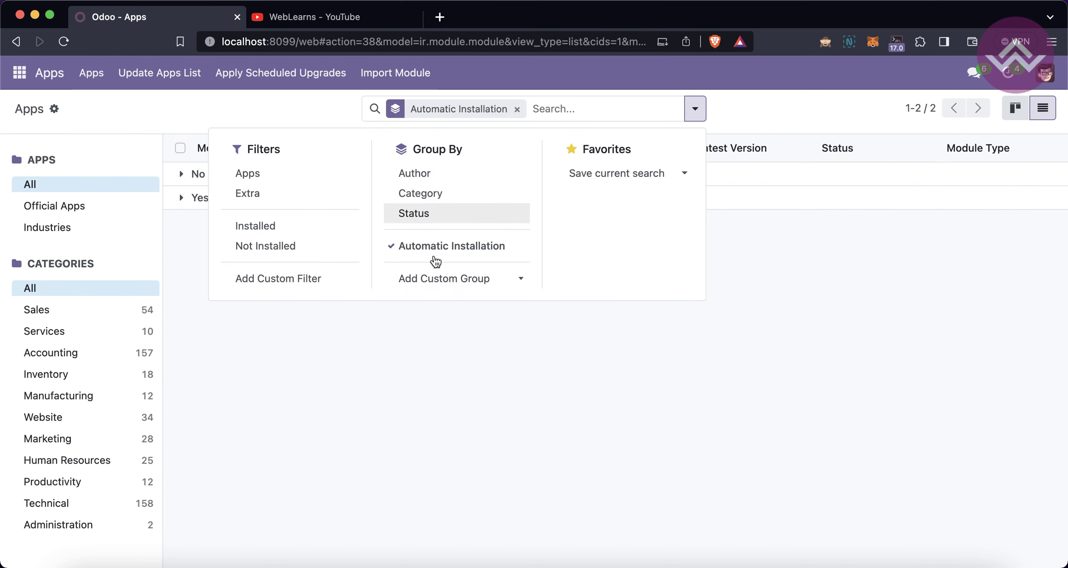
left_click(466, 380)
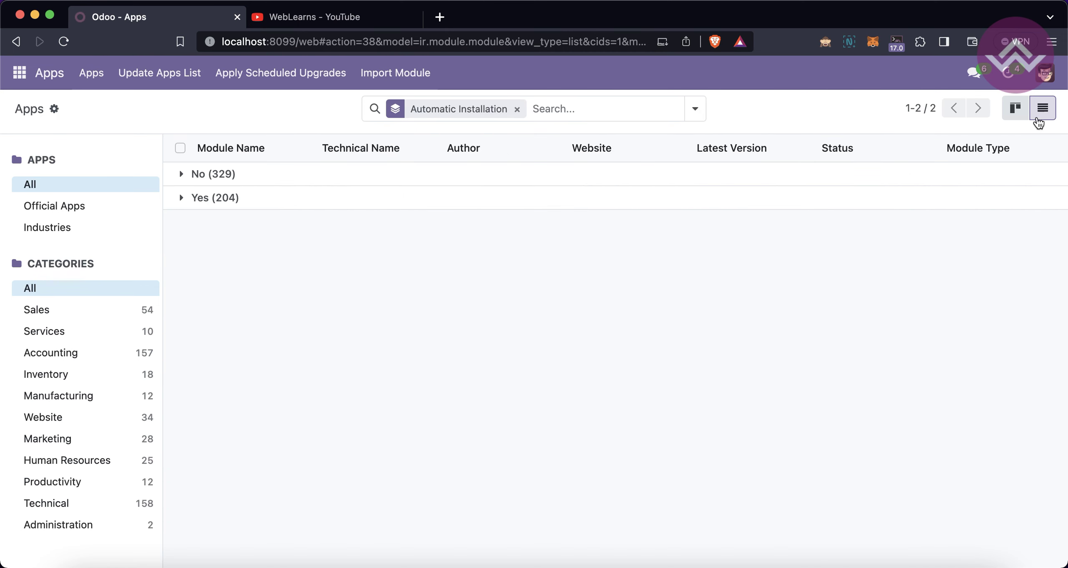
left_click(1016, 108)
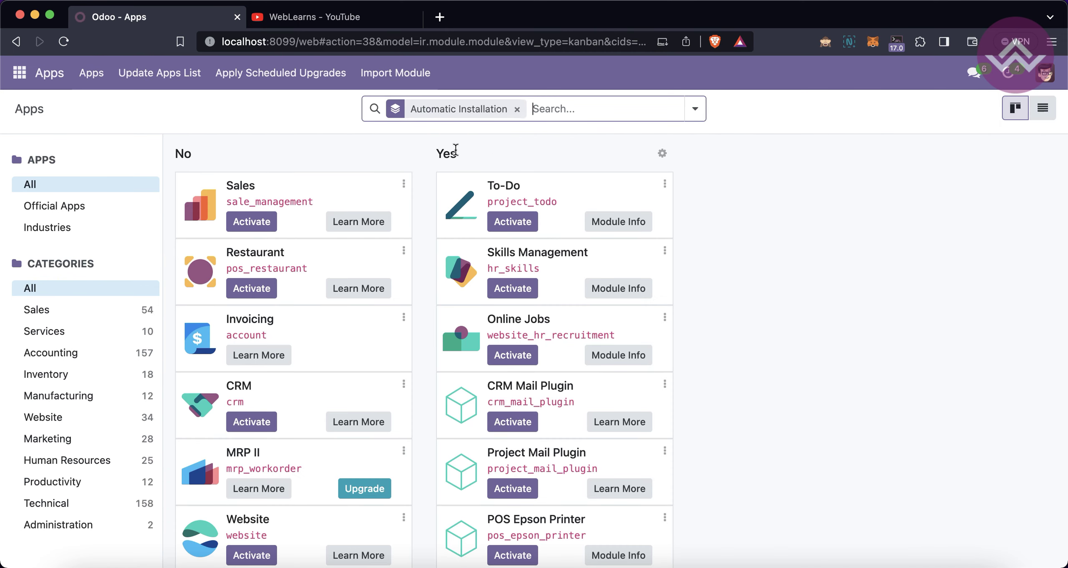
Browse the modules in the No and Yes groups of the Automatic Installation grouping
double_click(182, 154)
scroll(289, 338, "down", 3)
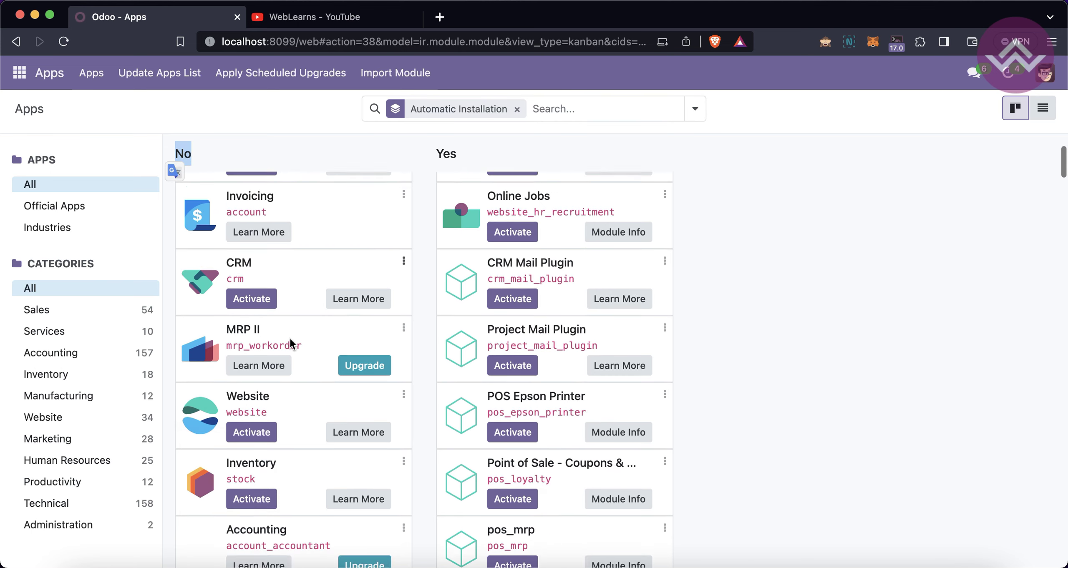
scroll(290, 338, "up", 3)
scroll(551, 267, "down", 15)
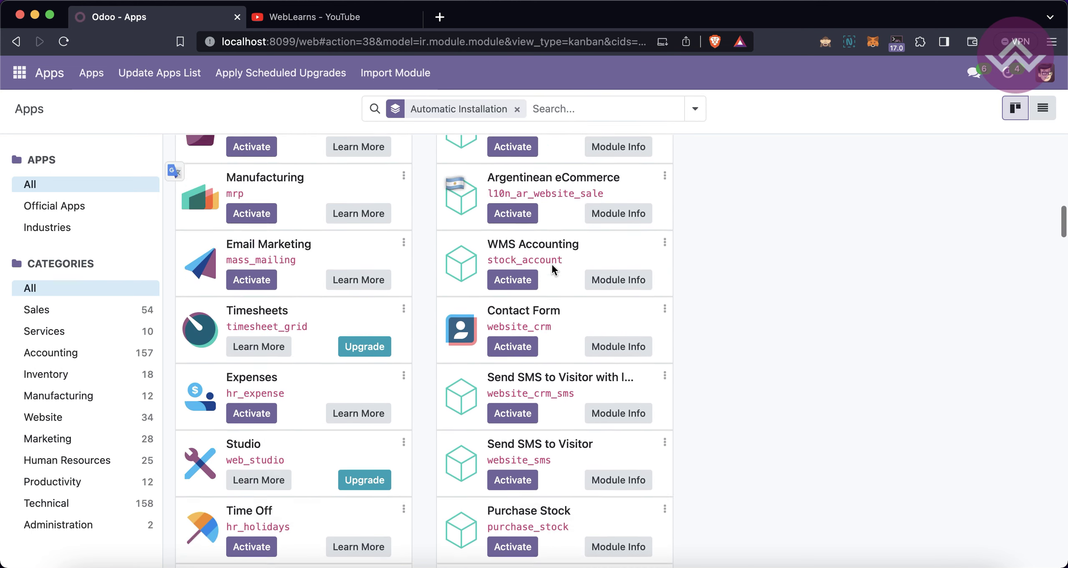
scroll(551, 267, "up", 15)
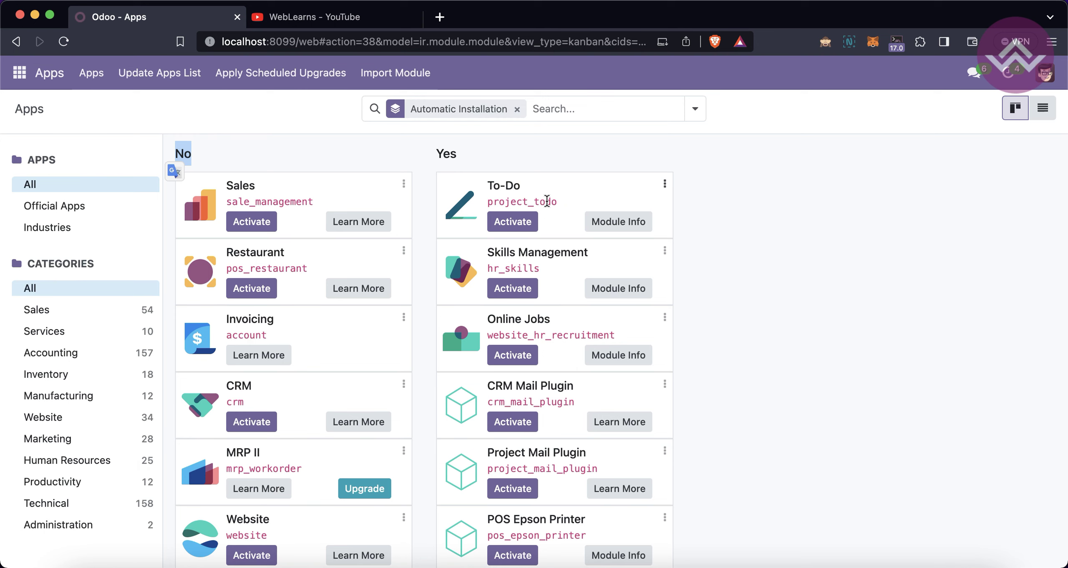
scroll(533, 302, "down", 10)
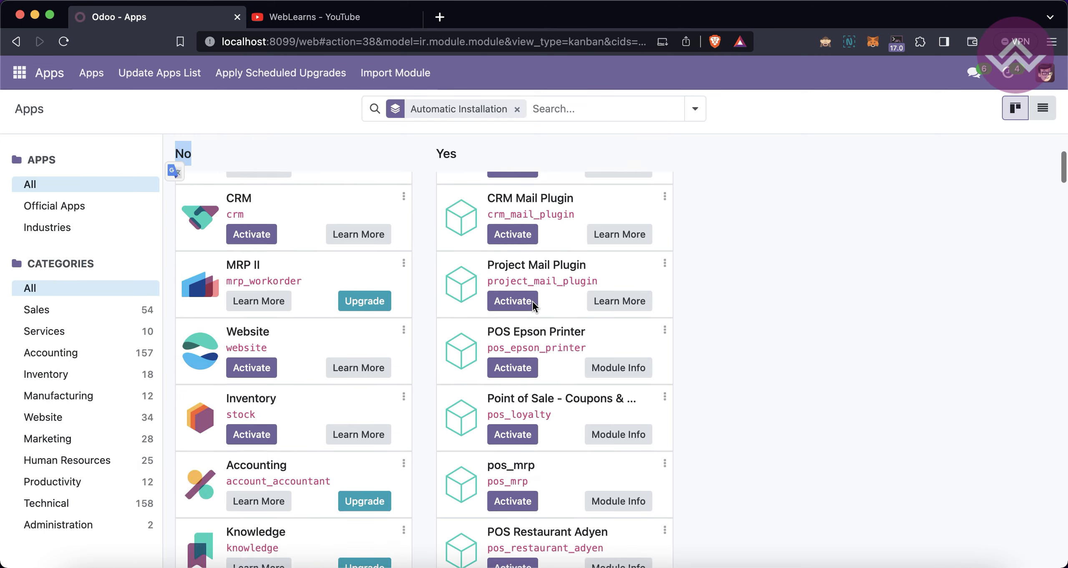
scroll(533, 301, "up", 10)
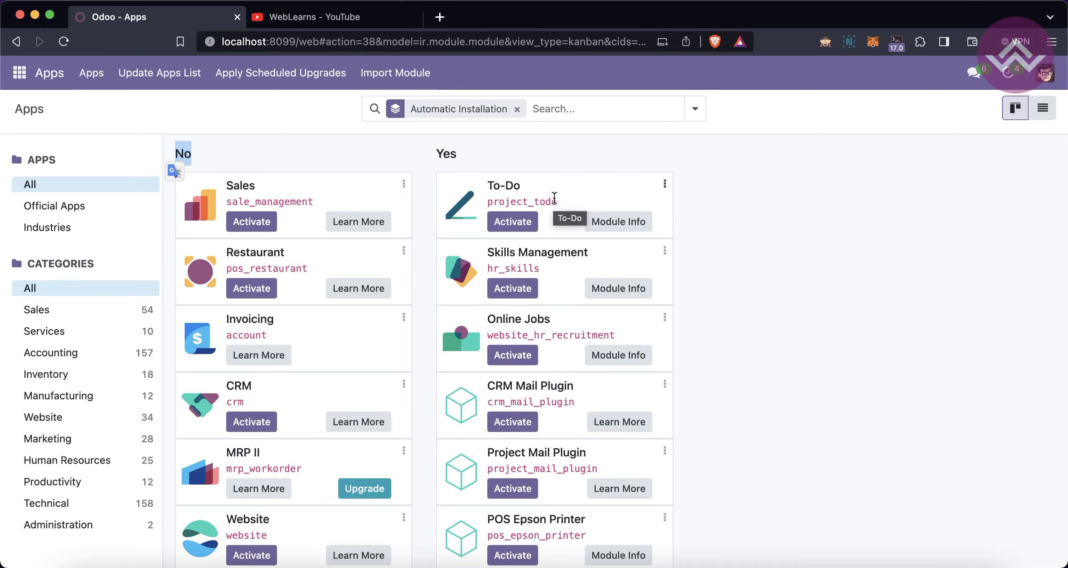
Examine the dependencies in the To-Do module's technical data and return to the Apps overview
left_click(665, 184)
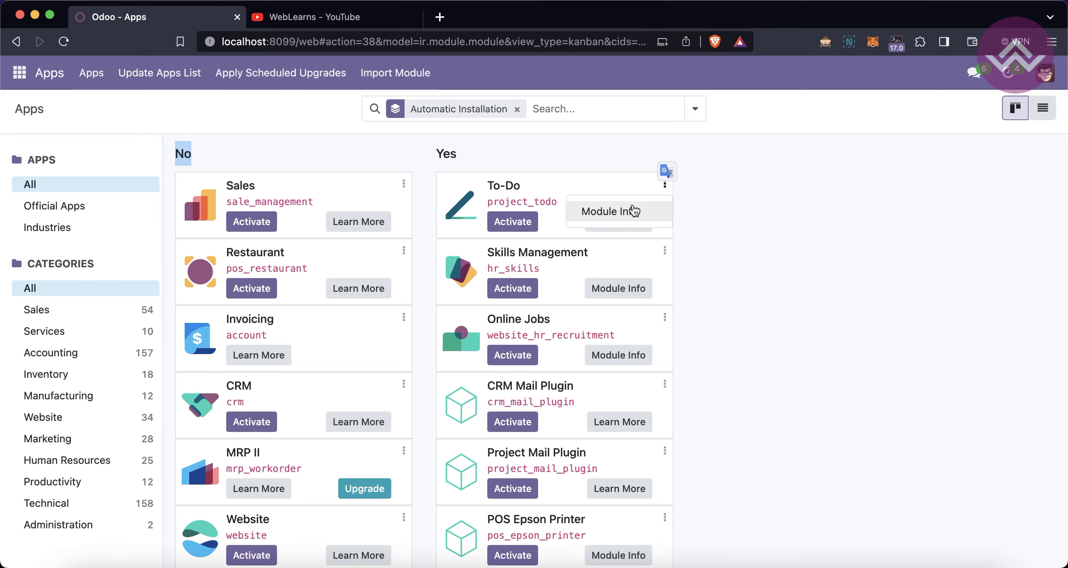
left_click(614, 208)
left_click(156, 302)
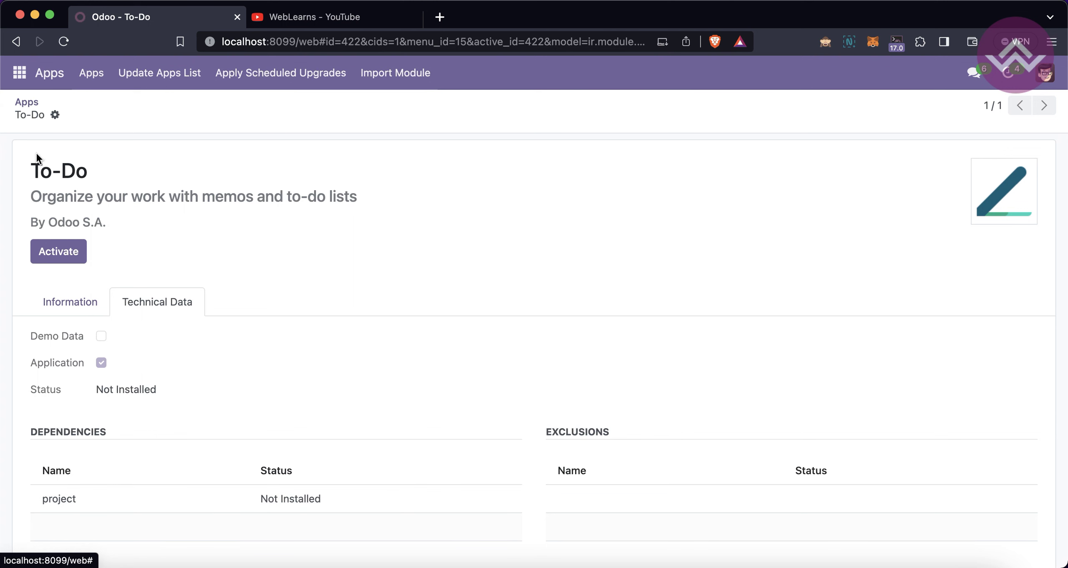
left_click(26, 102)
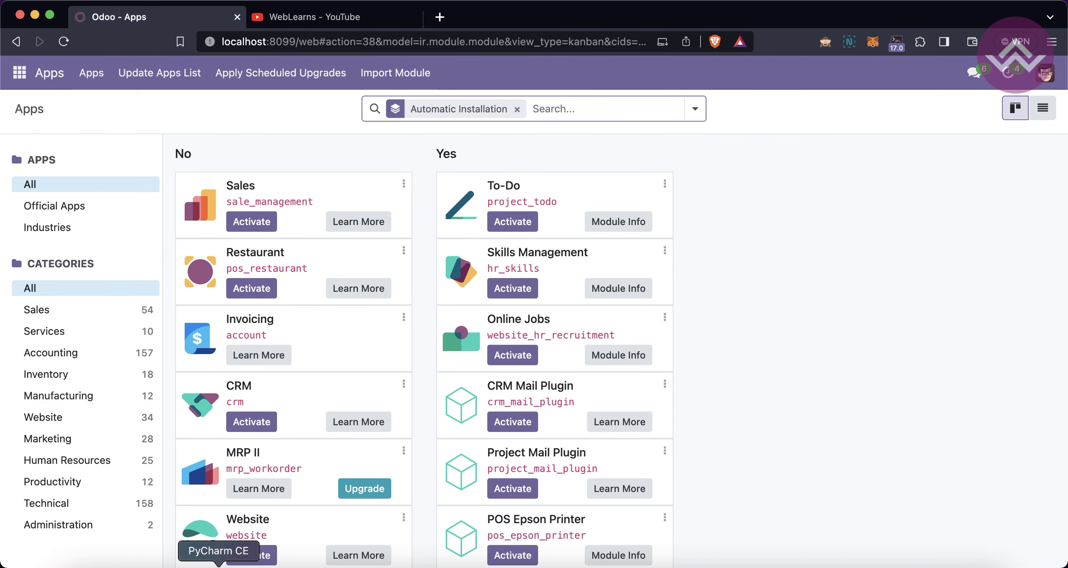
Switch to PyCharm and examine the depends and auto_install entries in the school_student manifest
left_click(218, 561)
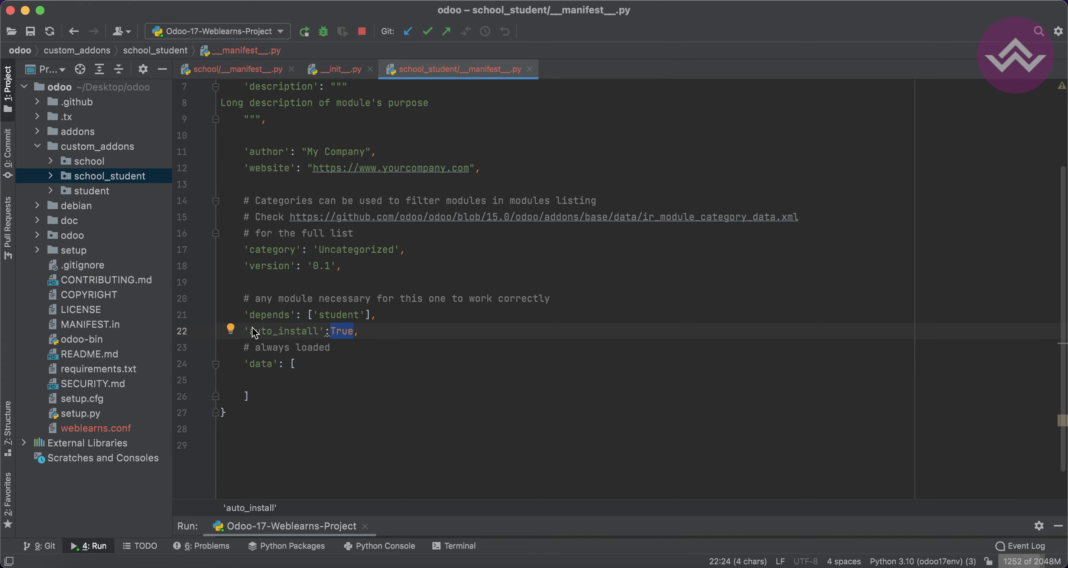
double_click(280, 333)
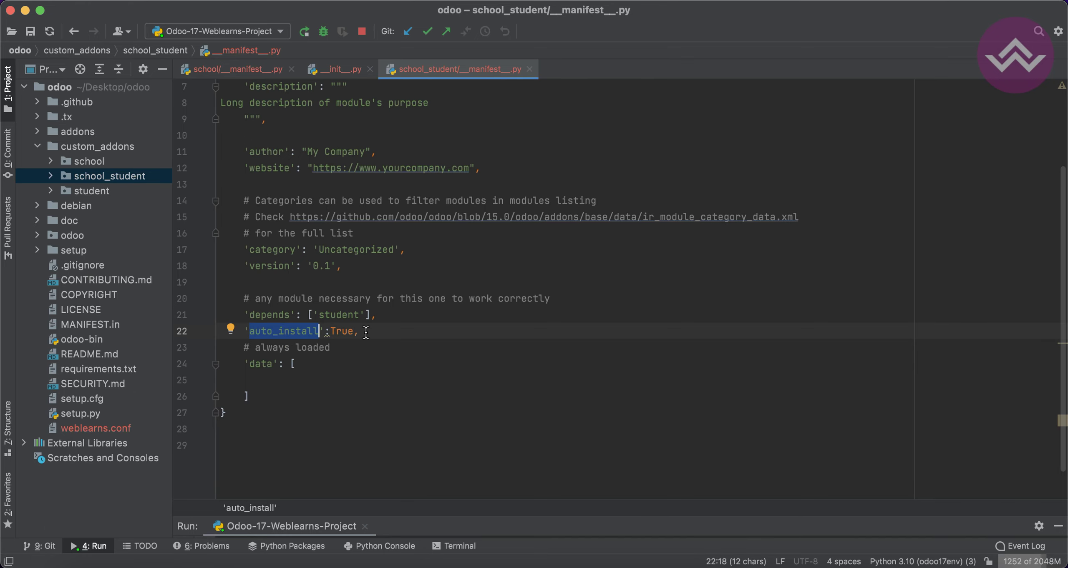
left_click_drag(366, 333, 237, 332)
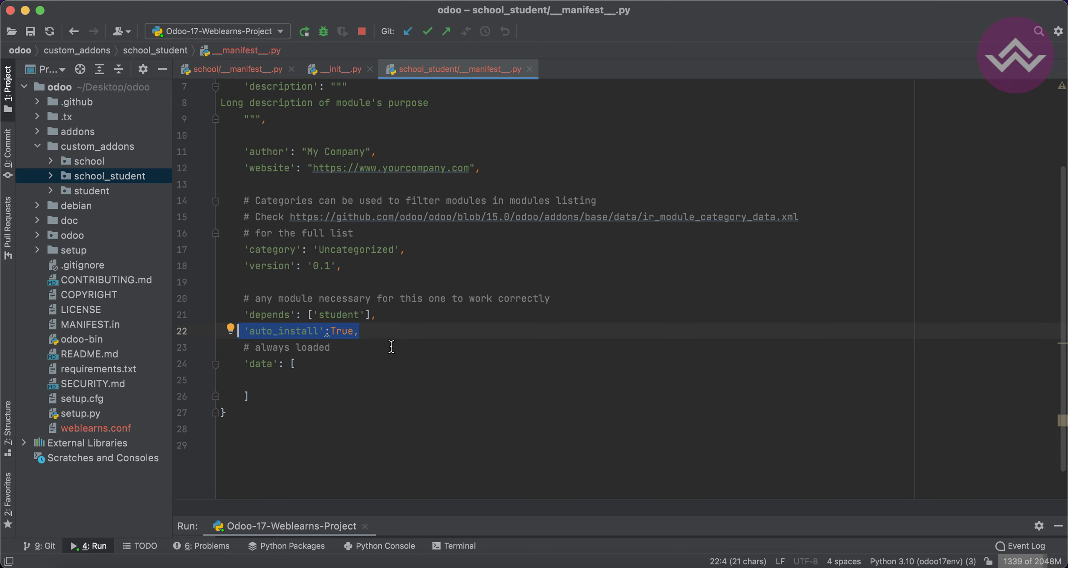
double_click(339, 315)
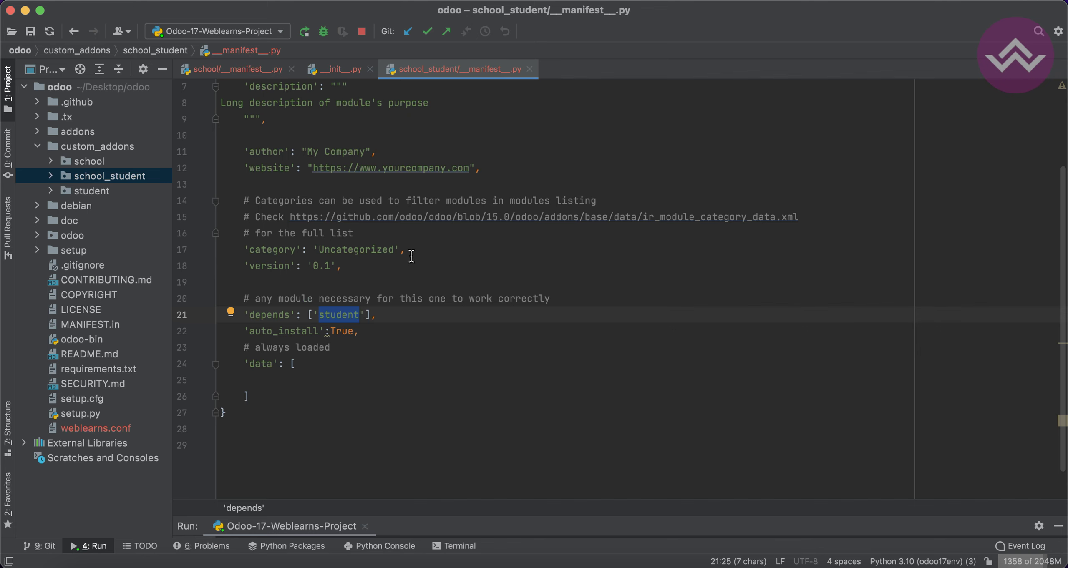
scroll(411, 256, "up", 3)
scroll(411, 256, "down", 5)
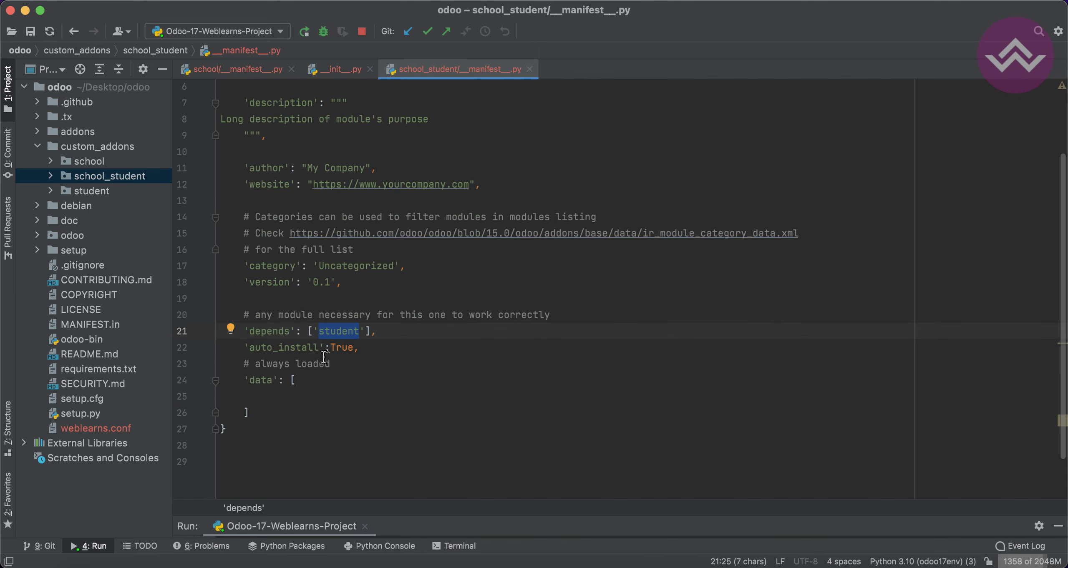
double_click(277, 348)
left_click(336, 348)
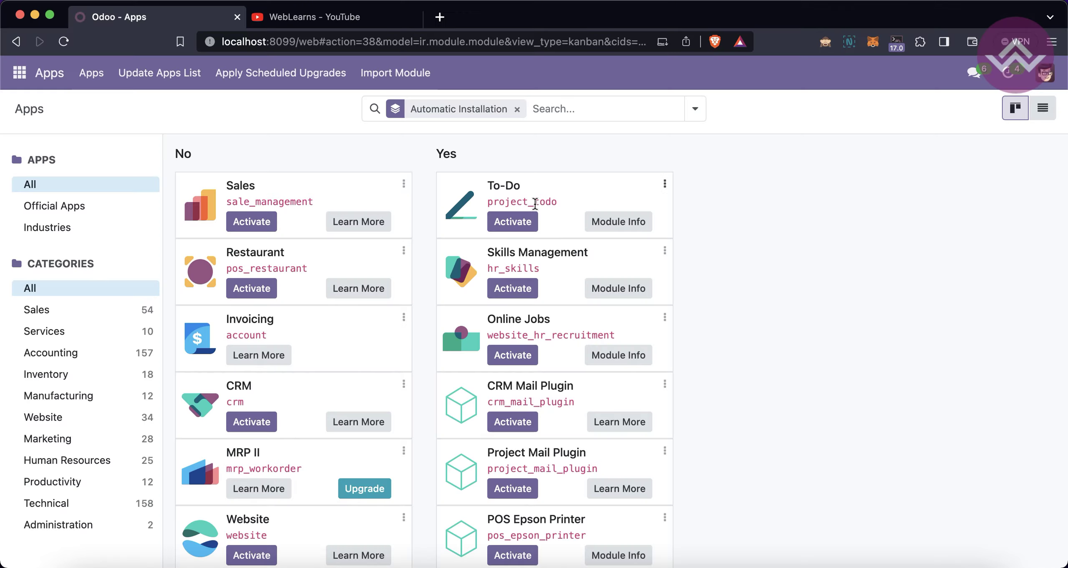
left_click(231, 564)
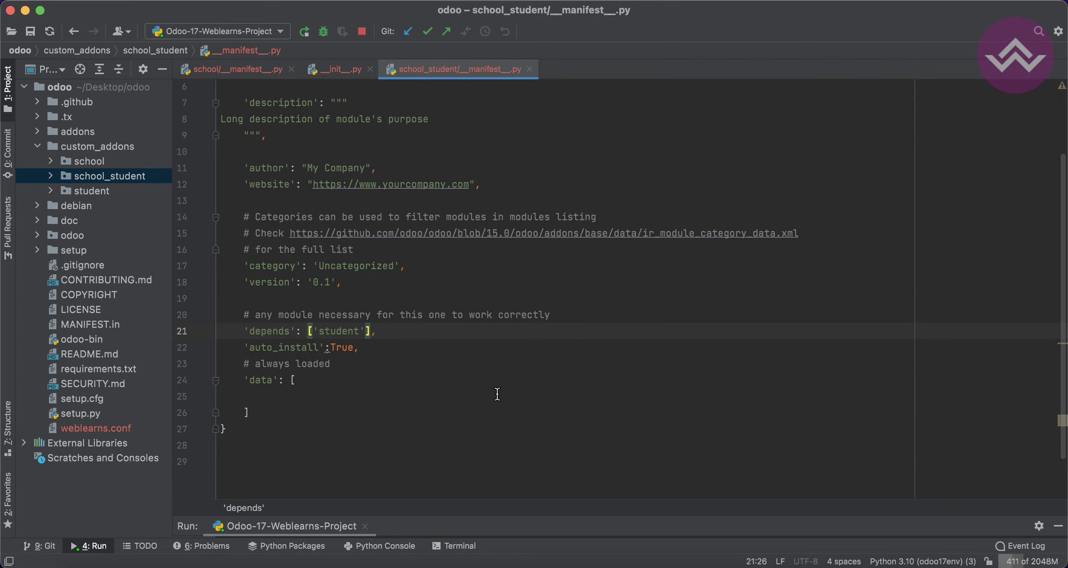
Try an empty second entry after 'student' in the school_student manifest's depends list, and remove its quotes, keeping the comma
type(",'")
key("Right")
key("Left")
key("Left")
key("Left")
key("Left")
key("Left")
key("Left")
key("Left")
key("Left")
key("Left")
key("Left")
key("Left")
key("Left")
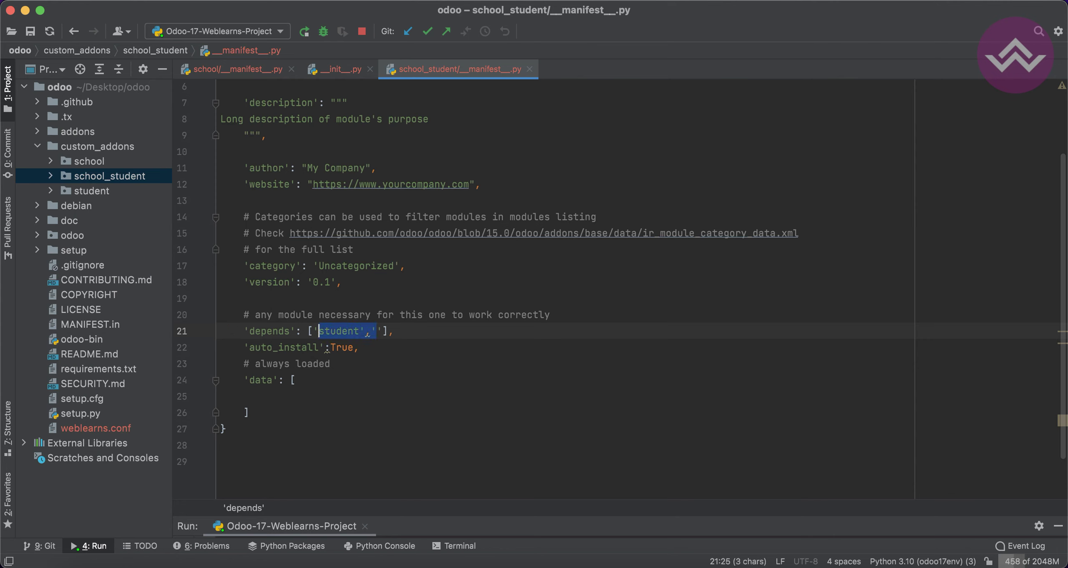
key("shift+Right")
key("shift+Right")
key("shift+Right")
key("shift+Right")
key("shift+Right")
key("shift+Right")
key("shift+Right")
key("shift+Right")
key("shift+Right")
key("shift+Right")
key("shift+Right")
key("shift+Right")
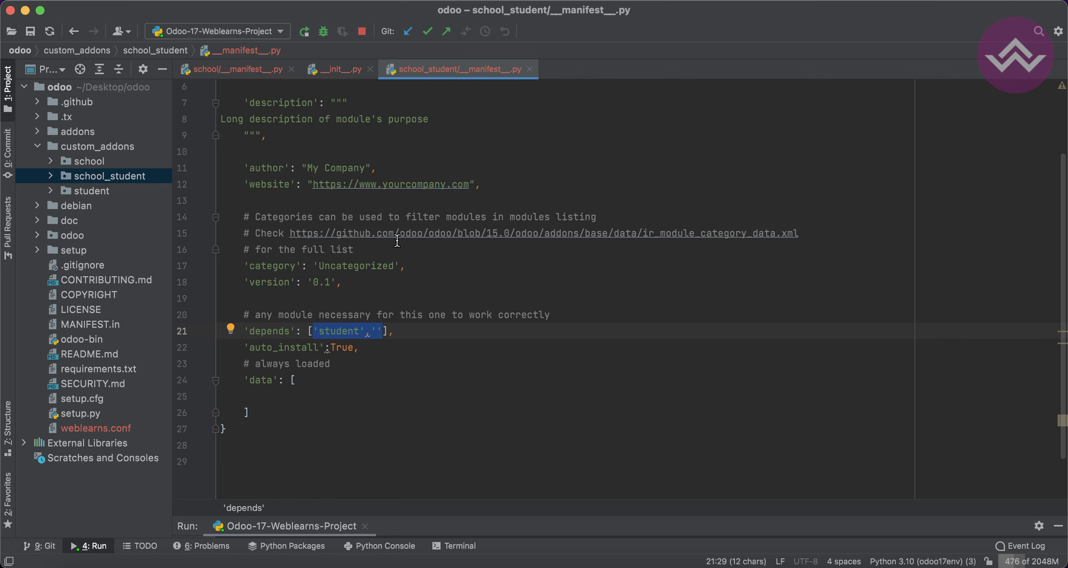
key("Right")
key("BackSpace")
key("BackSpace")
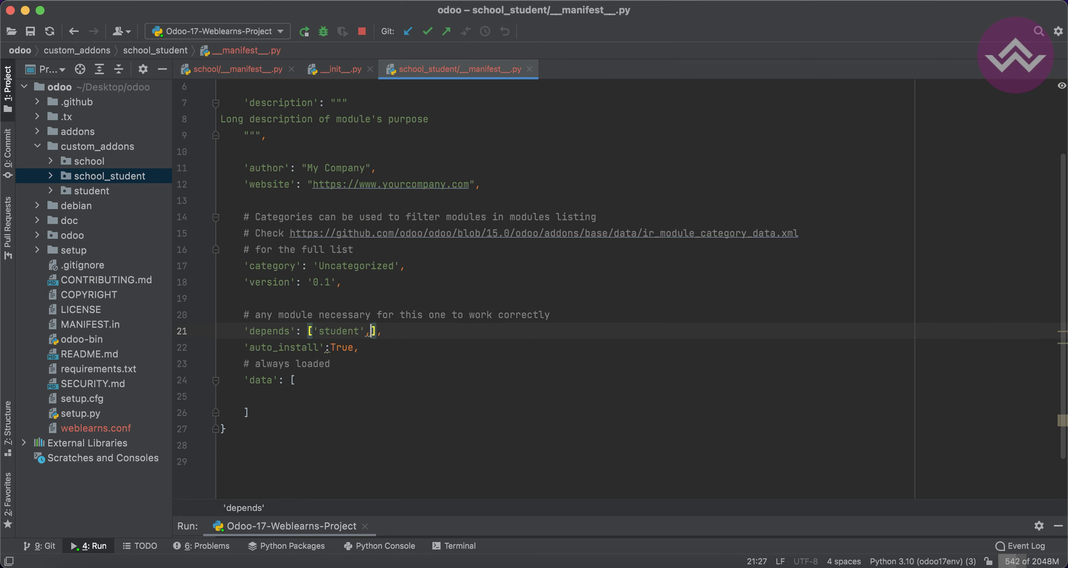
Copy the school_student directory within custom_addons under the new name sales_student
left_click(257, 71)
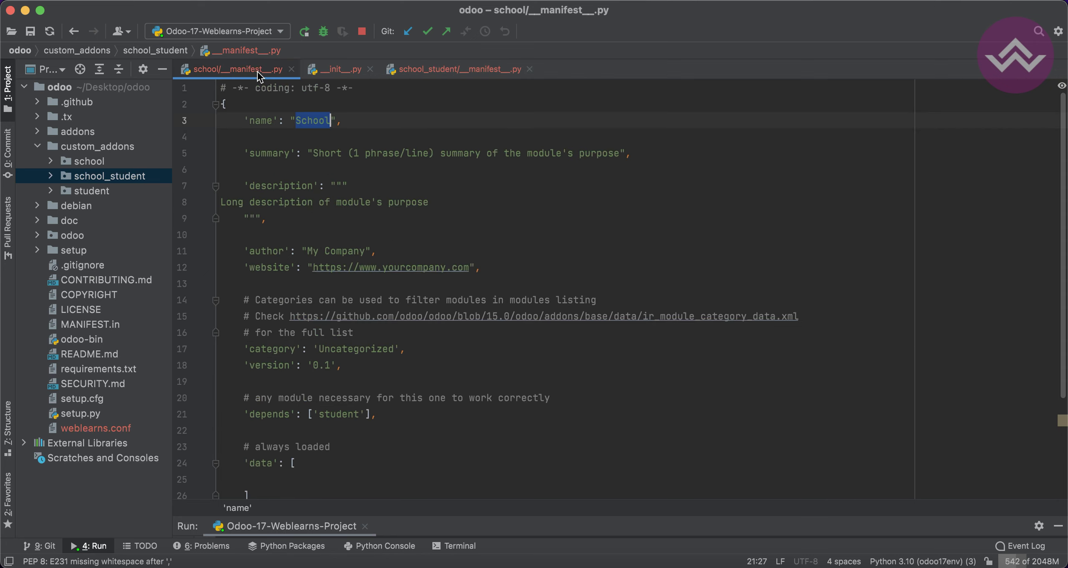
left_click(96, 177)
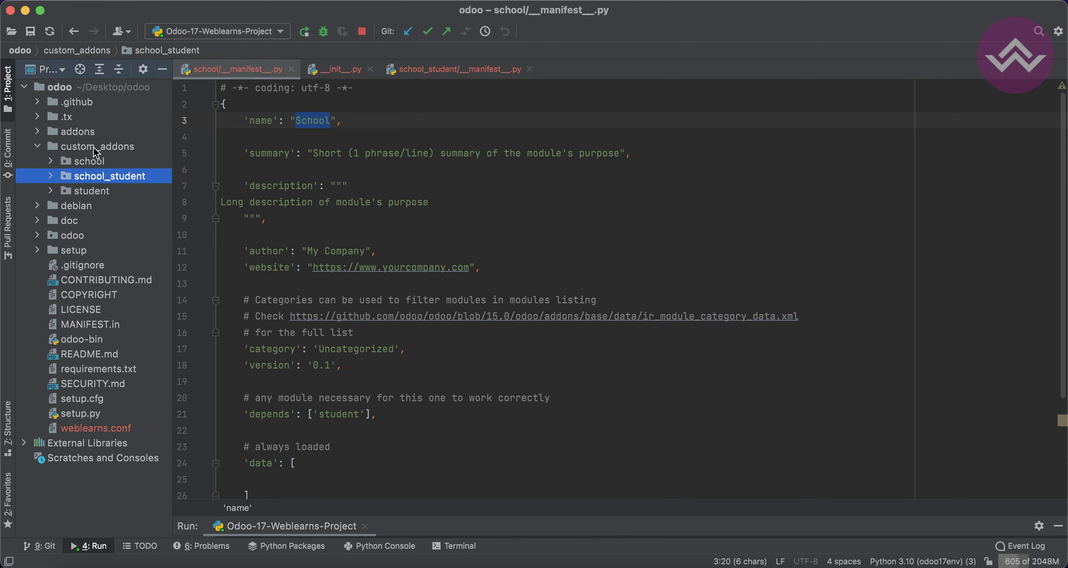
left_click(95, 147)
key("super+v")
type("sal")
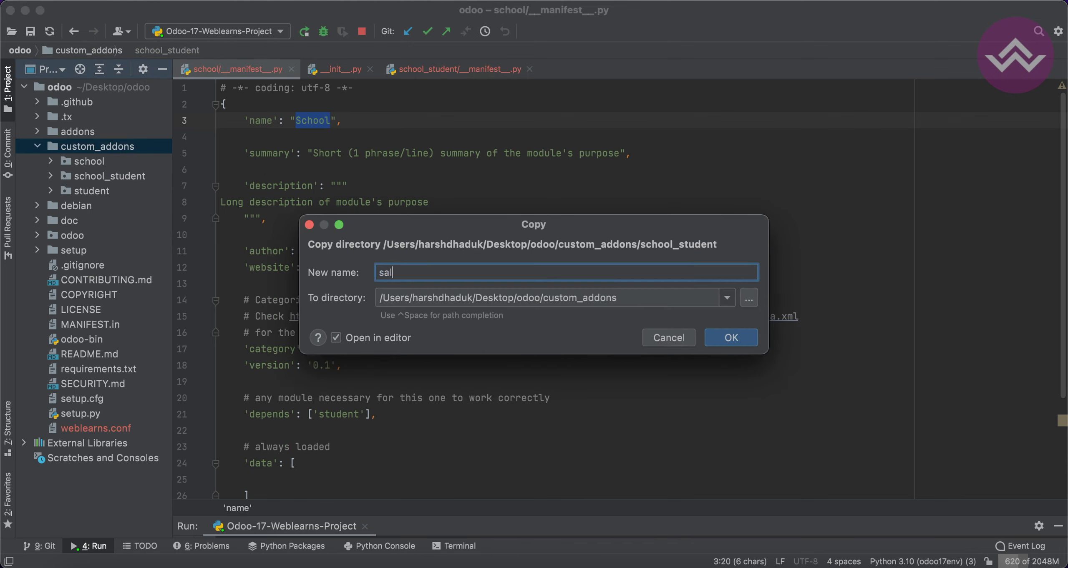
type("es_student")
key("Return")
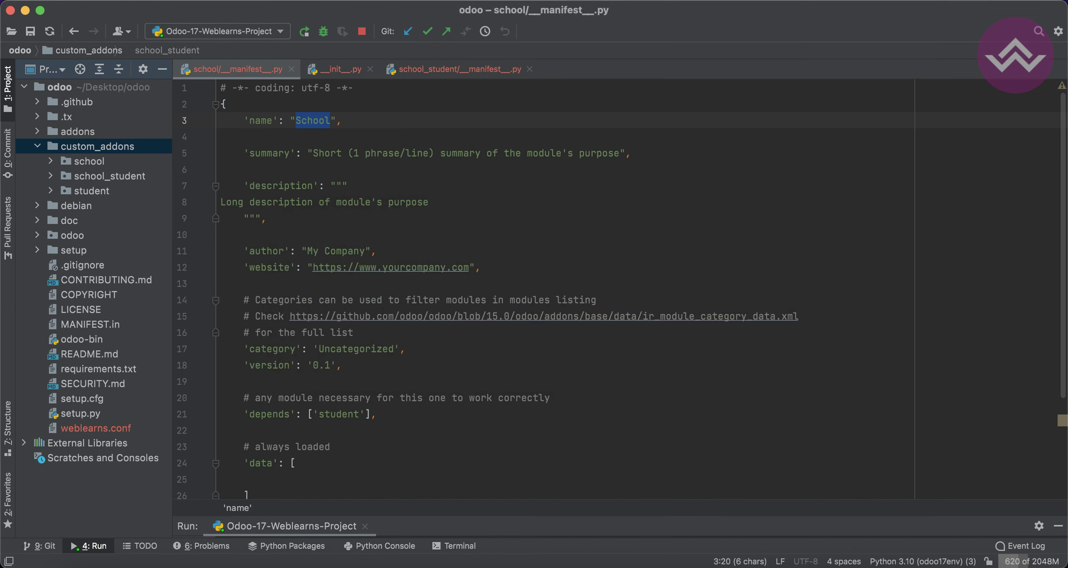
Change the module name in the sales_student manifest to "Sales Student"
type("Sales Student School\",")
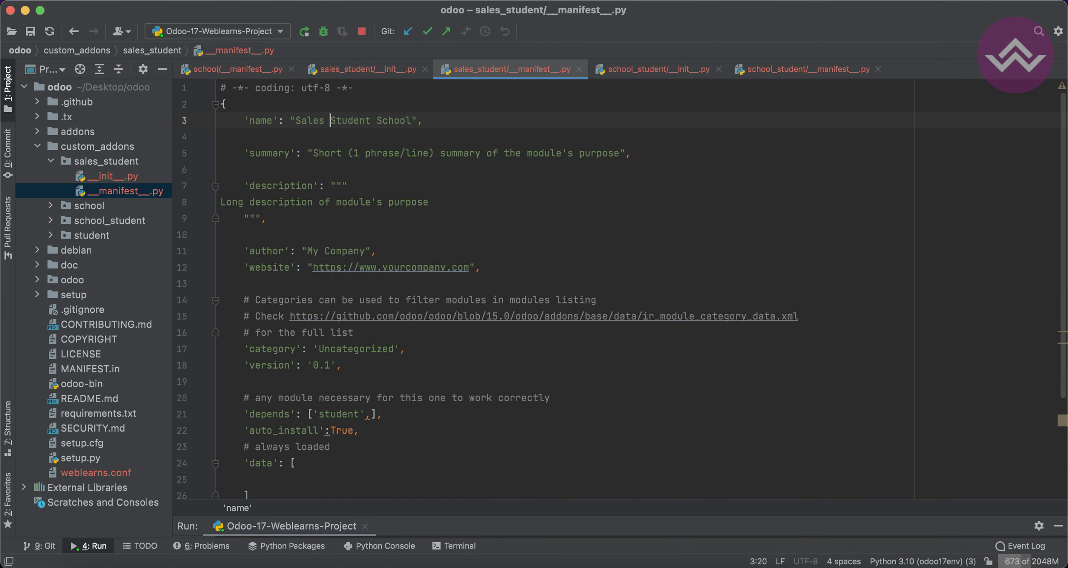
key("alt+Right")
key("shift+alt+Right")
key("BackSpace")
Add 'school_student' after 'student' in the sales_student manifest's depends list and review both dependency entries
double_click(272, 431)
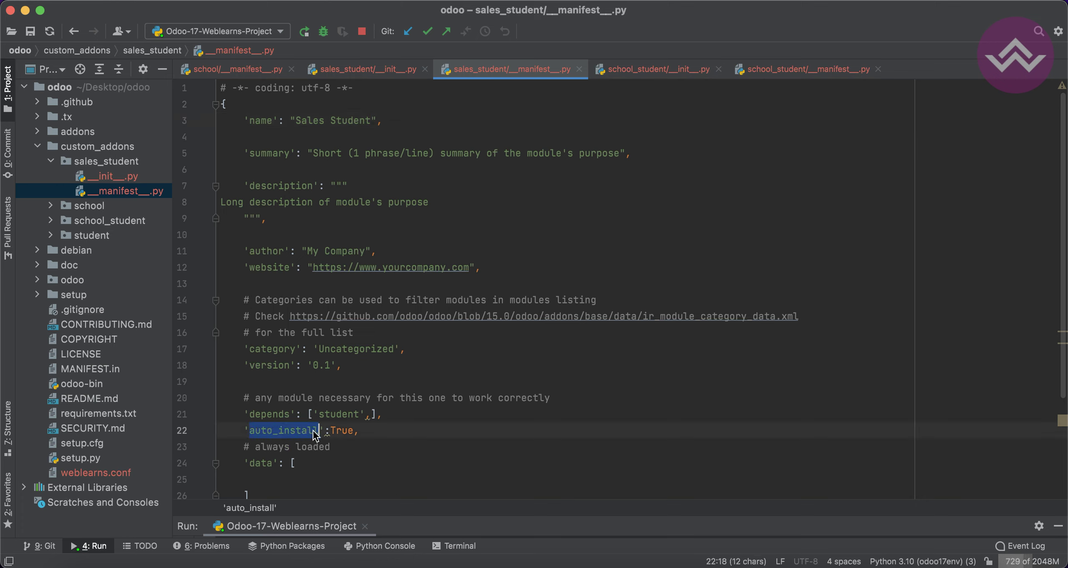
double_click(337, 430)
left_click(372, 413)
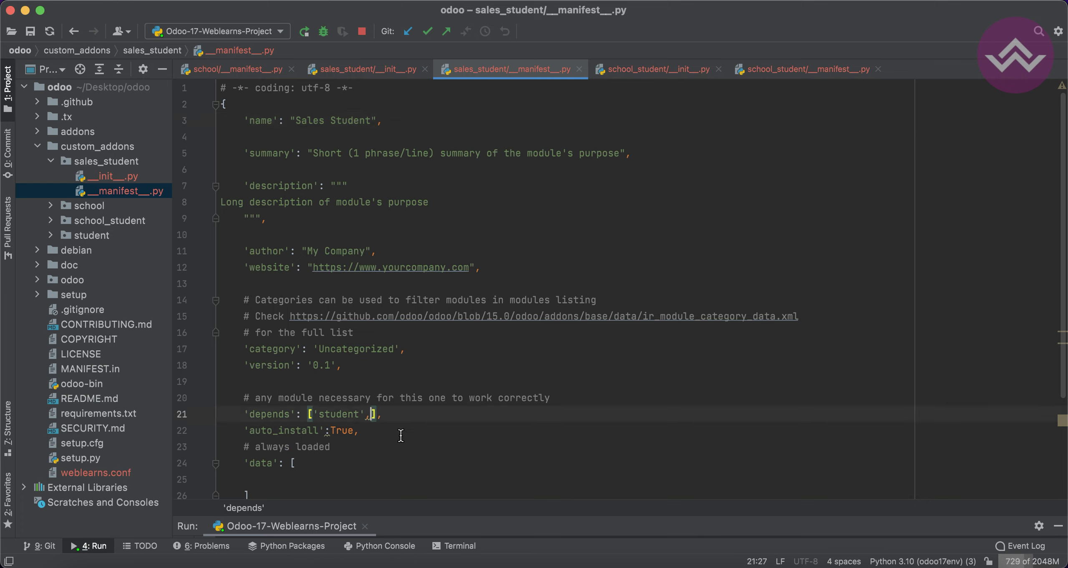
type("'")
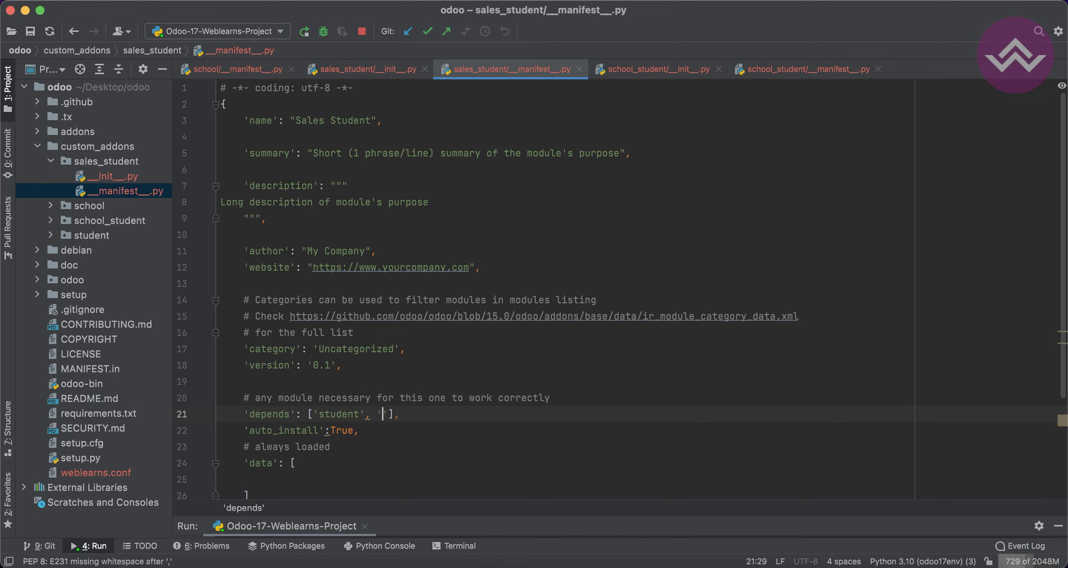
double_click(109, 162)
left_click(103, 190)
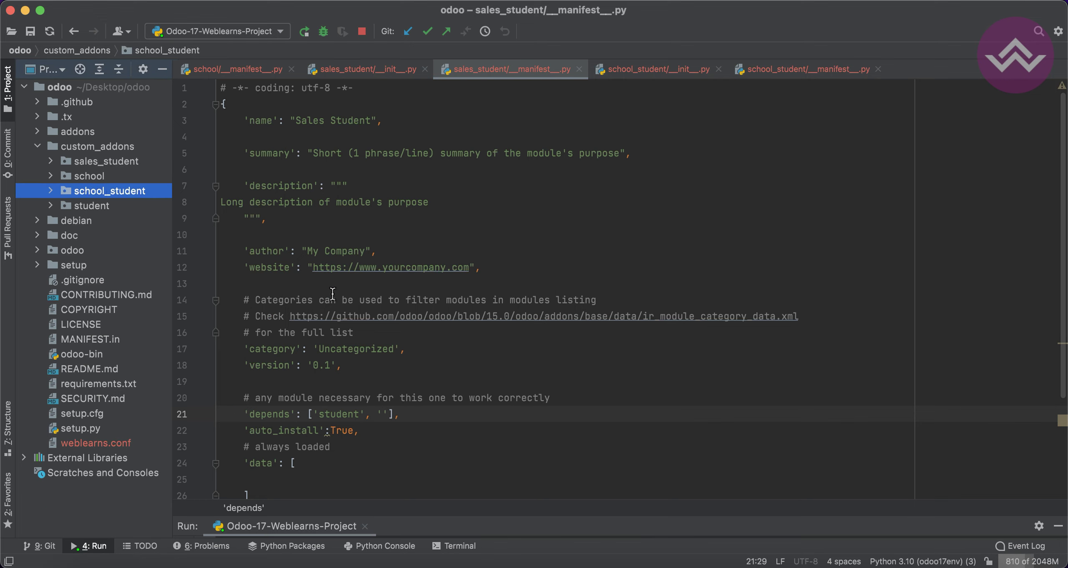
left_click(387, 414)
type("school_student")
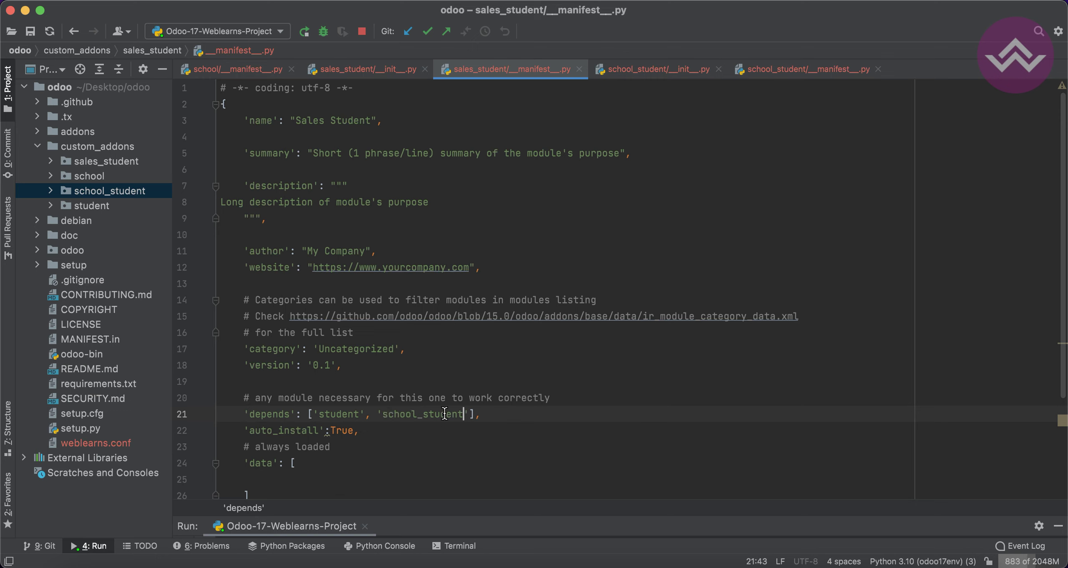
left_click(325, 415)
left_click(399, 414)
left_click(94, 163)
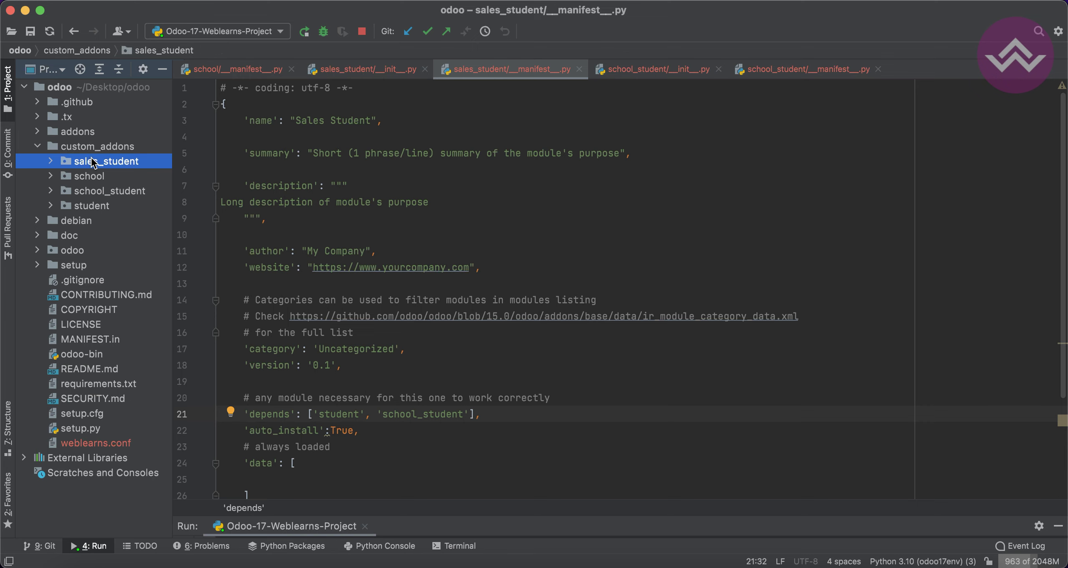
Switch to the Brave browser and update the Odoo apps list so that the sales_student module is registered
left_click(360, 32)
left_click(283, 564)
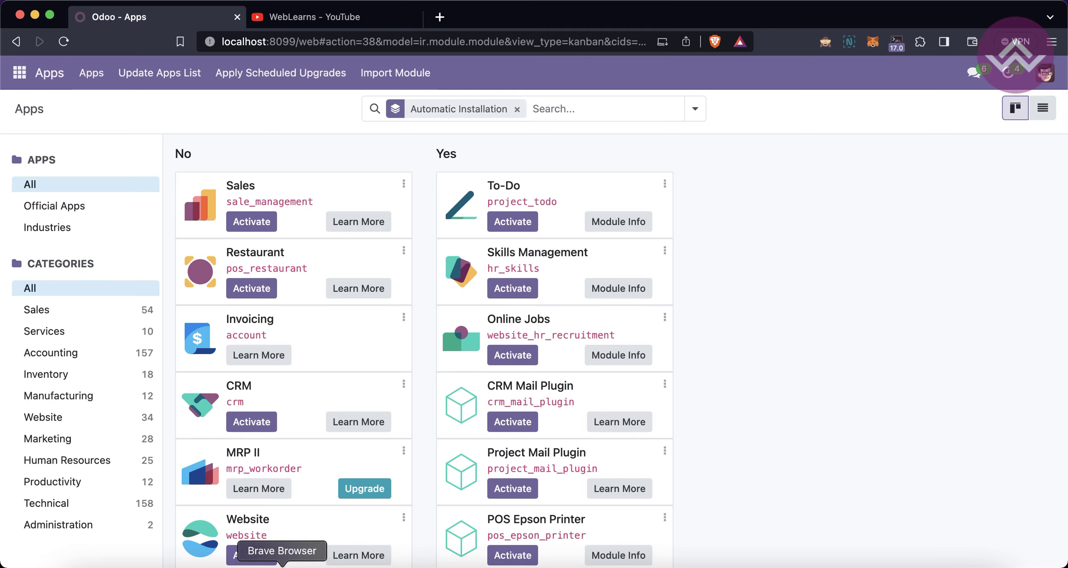
left_click(160, 72)
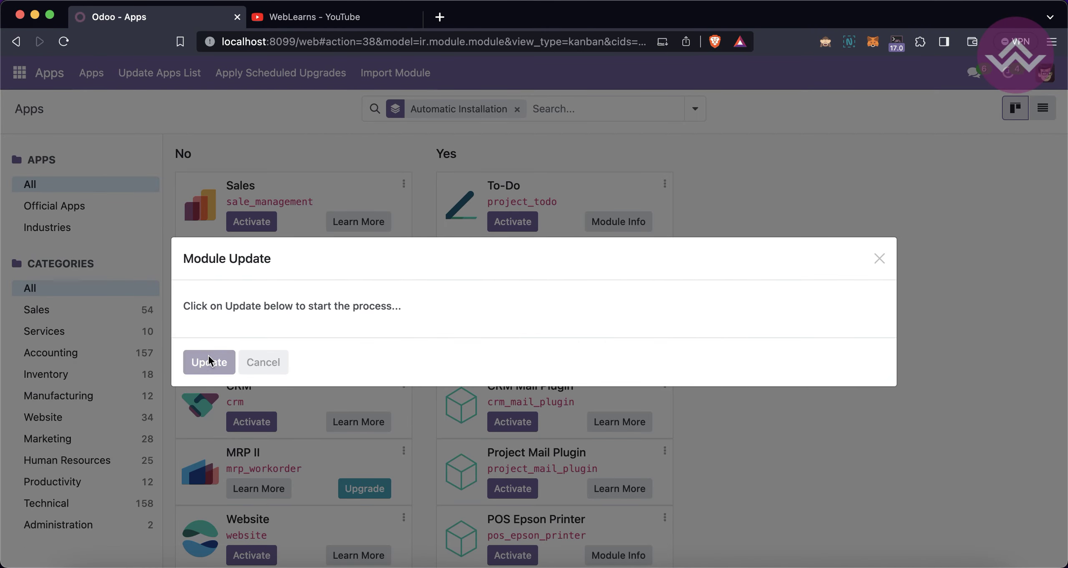
left_click(209, 362)
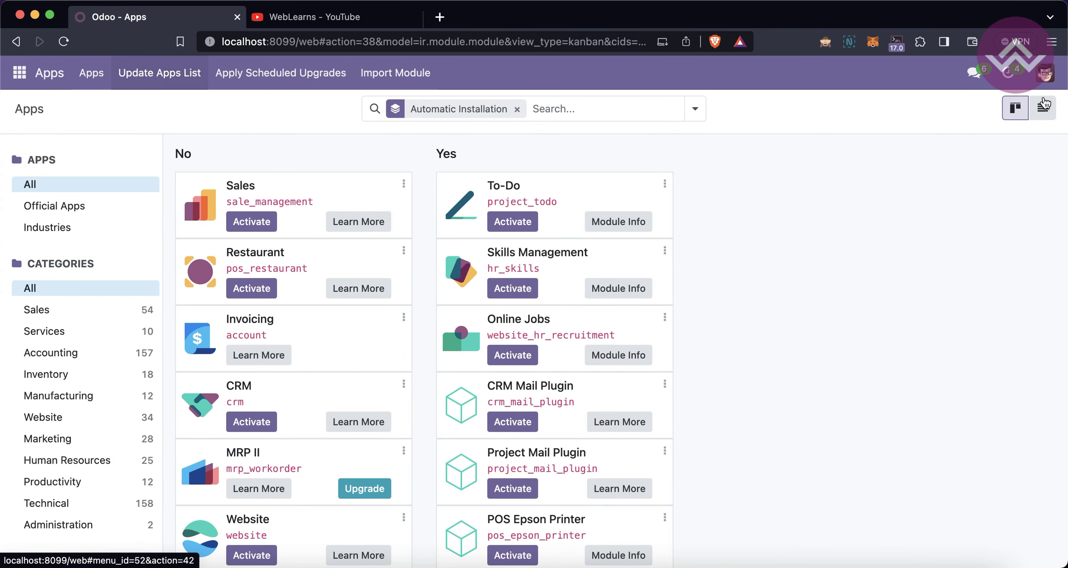
Show the modules as a list without the Automatic Installation grouping and search for school or student
left_click(1043, 108)
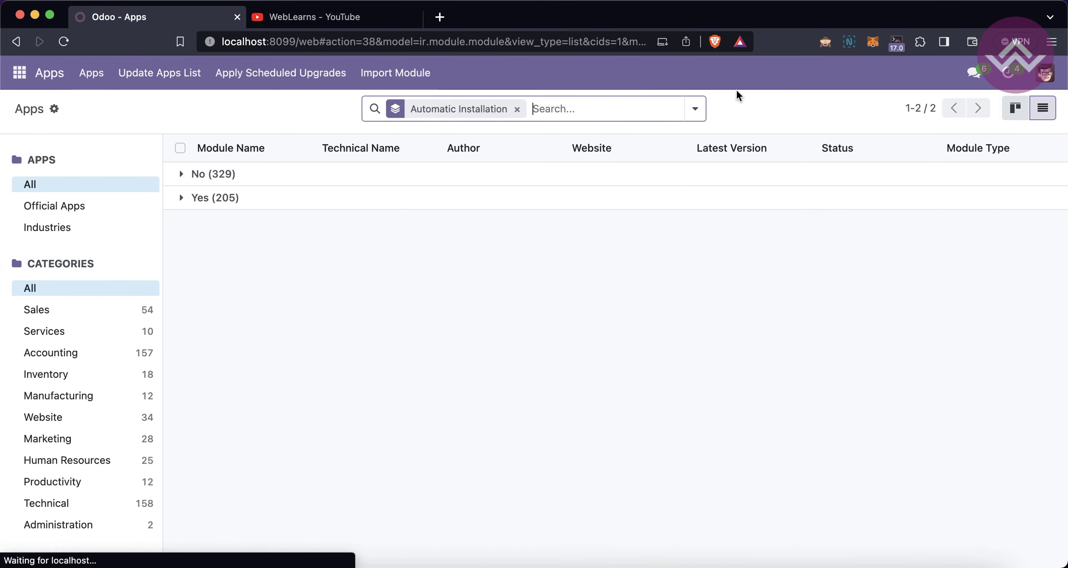
left_click(584, 102)
key("BackSpace")
type("school")
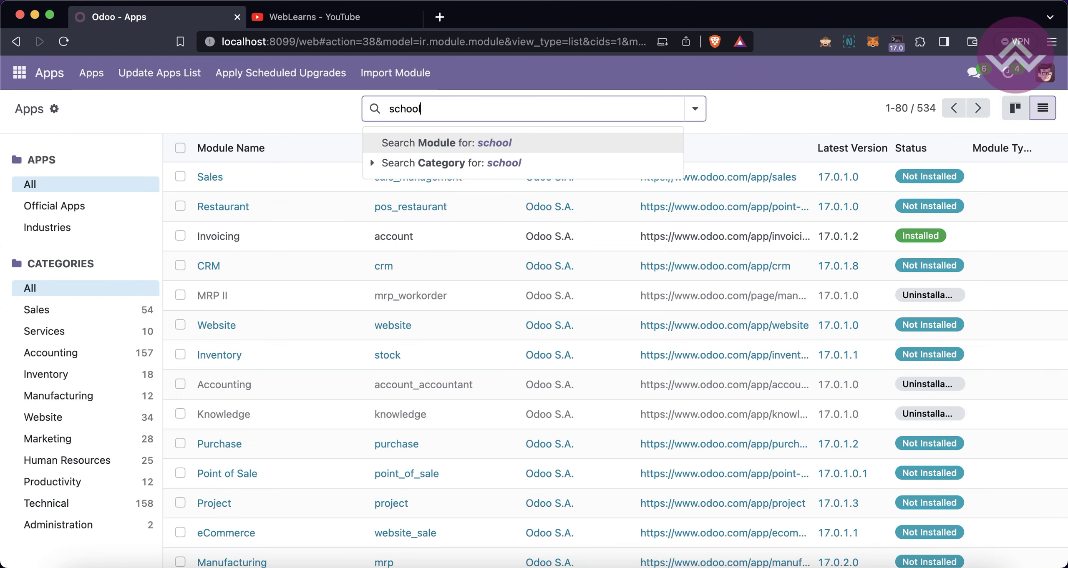
key("Return")
type("student")
key("Return")
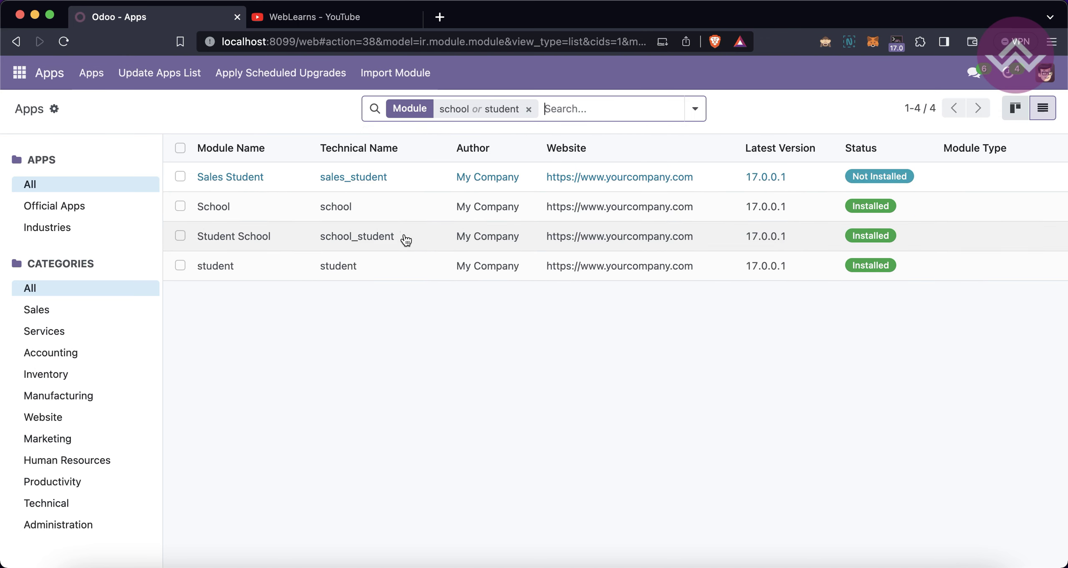
Uninstall the student module together with its dependent modules school_student and school
left_click(406, 258)
left_click(126, 259)
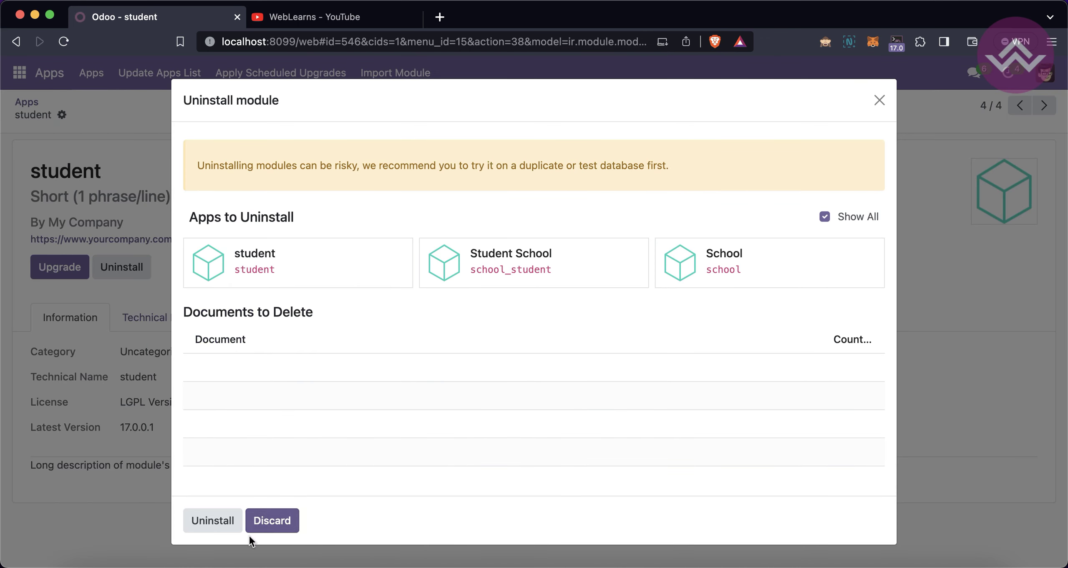
left_click(215, 522)
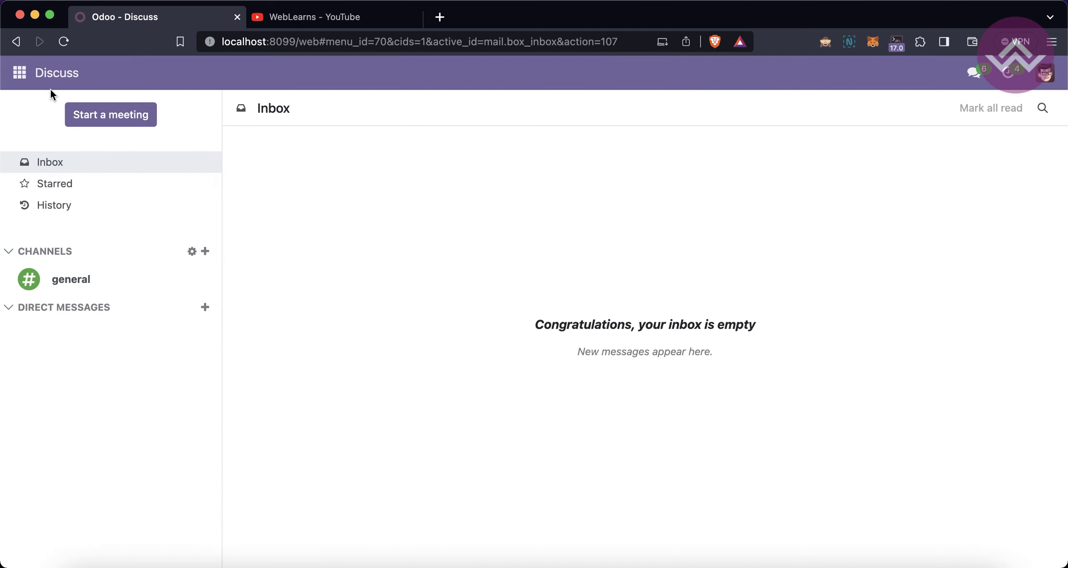
Return to Apps, remove the default Apps filter, and search the modules for student or school
left_click(20, 73)
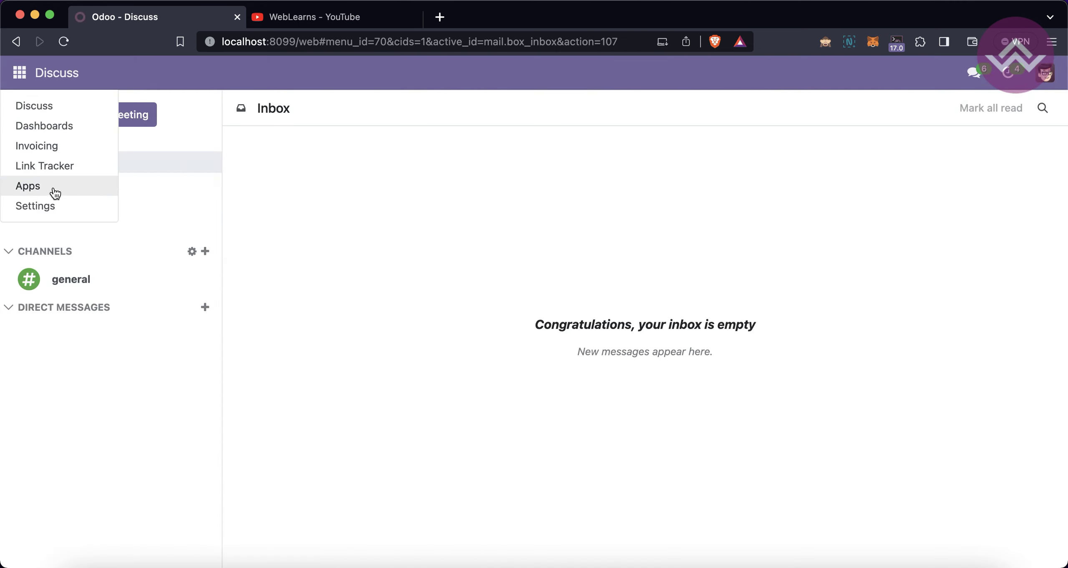
left_click(27, 186)
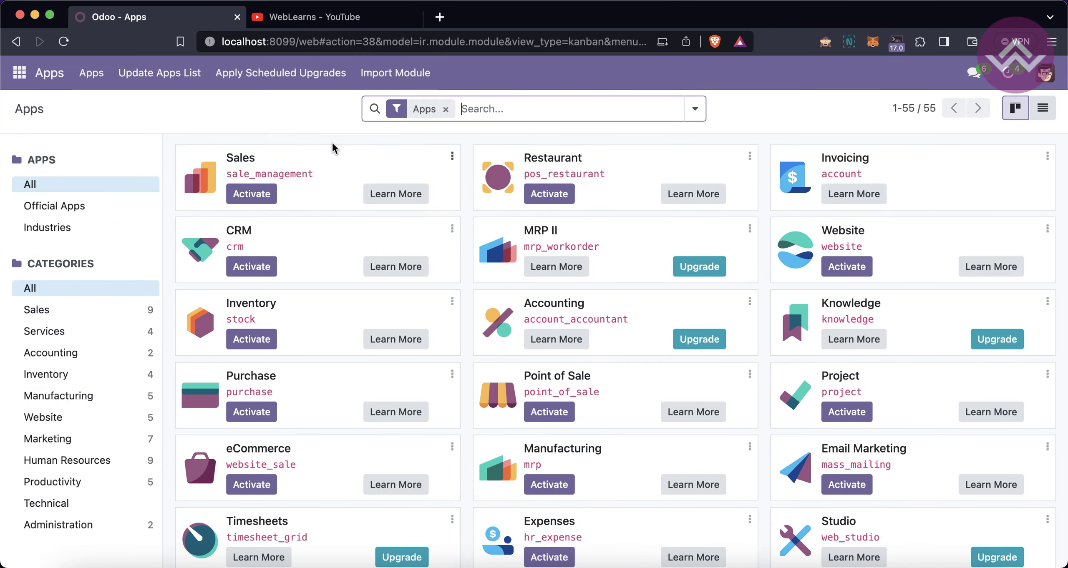
key("BackSpace")
type("student")
key("Return")
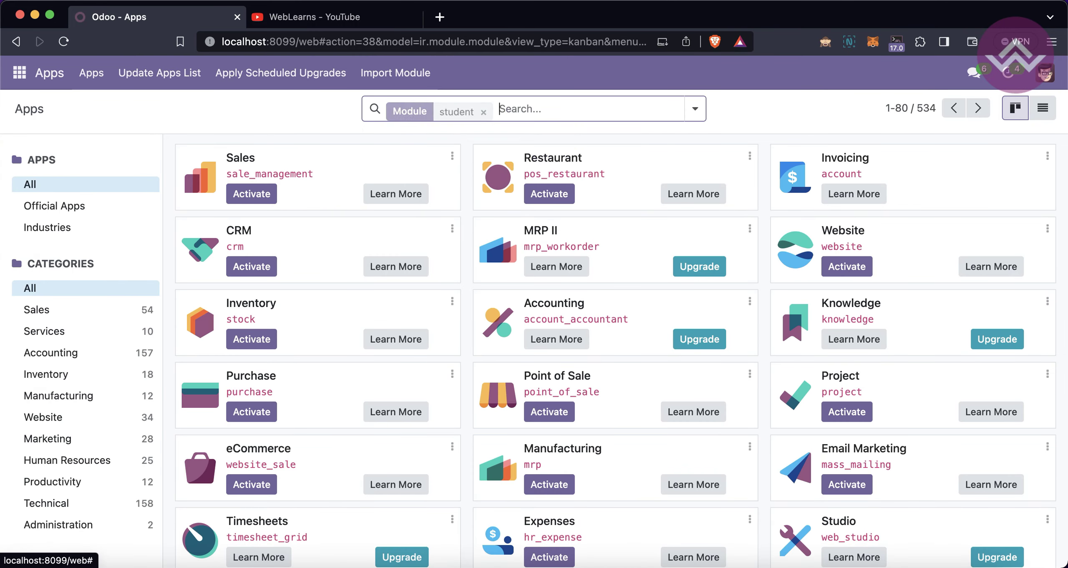
type("school")
key("Return")
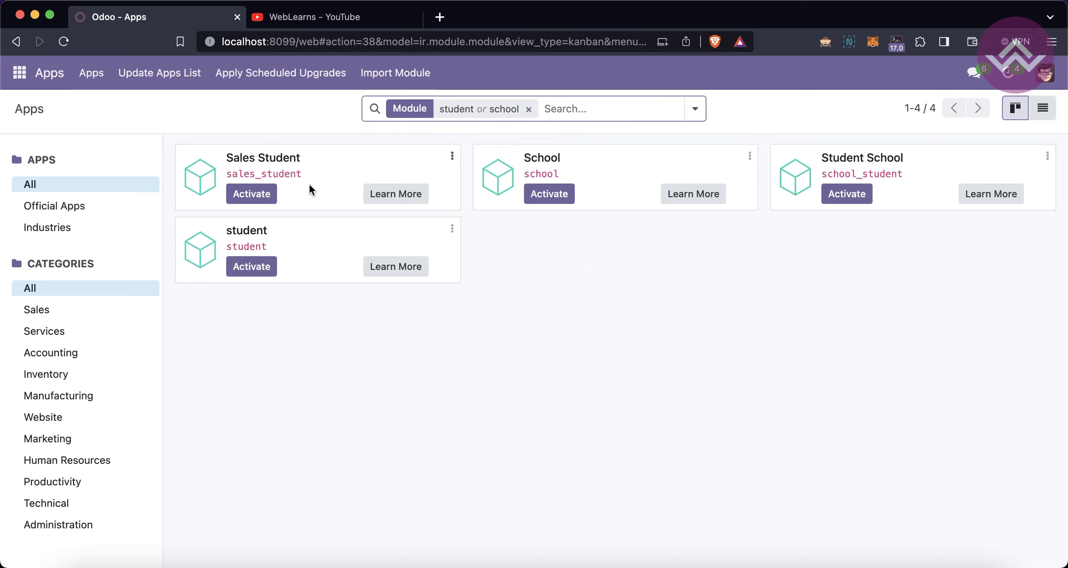
Try to open the module information of sales_student and dismiss the notification
double_click(285, 173)
left_click(453, 157)
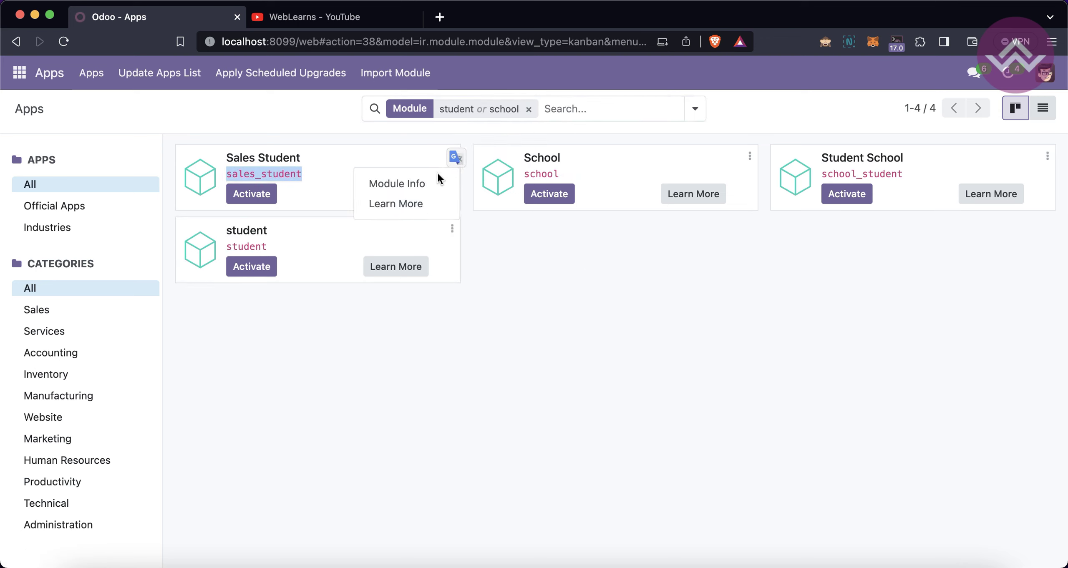
left_click(434, 181)
left_click(453, 158)
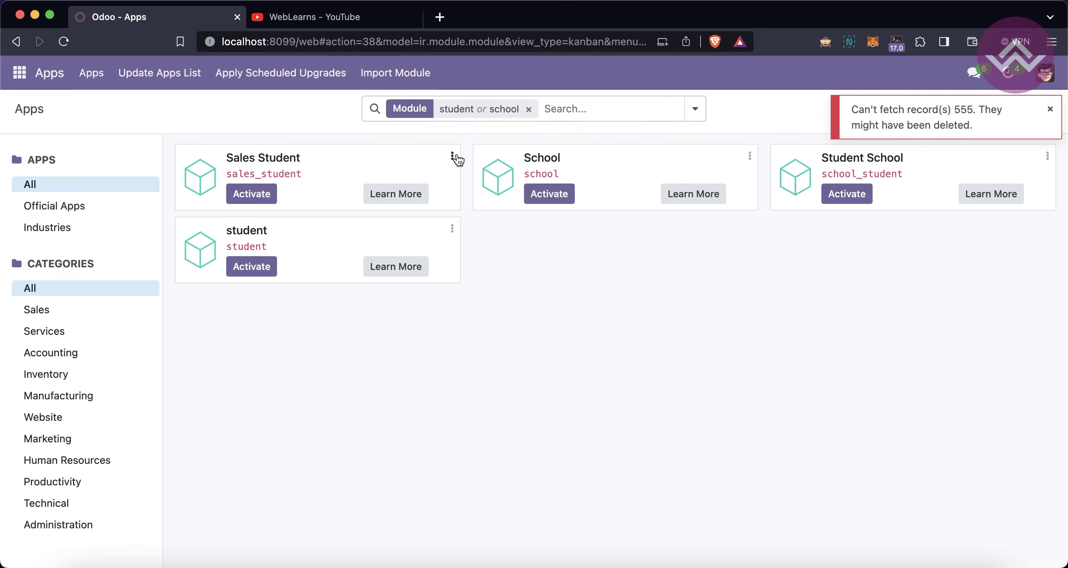
left_click(1051, 111)
Delete all the school and student module records in list view, and update the apps list to register them again
left_click(1043, 108)
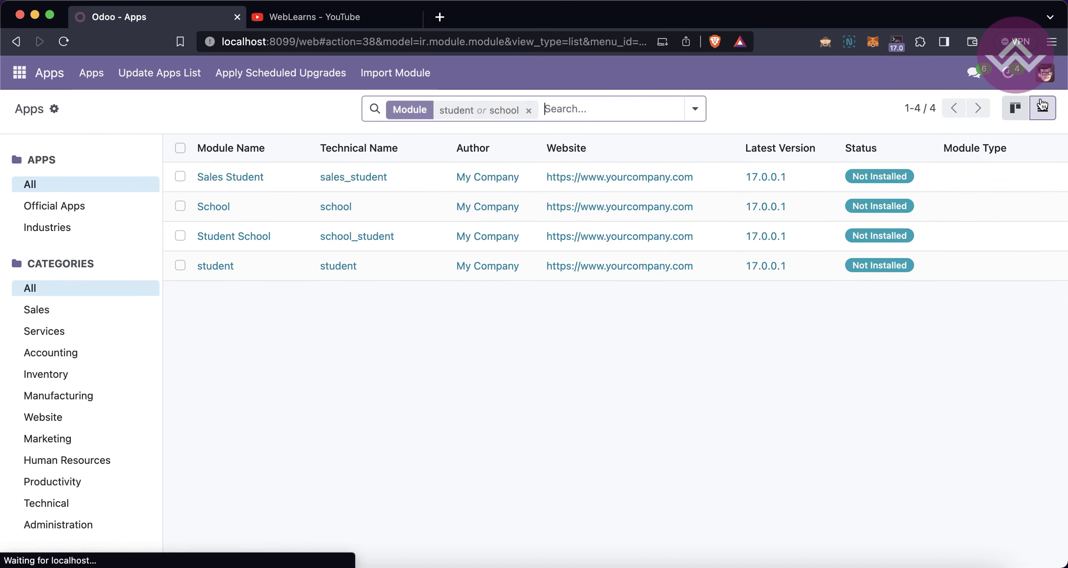
left_click(180, 148)
left_click(663, 108)
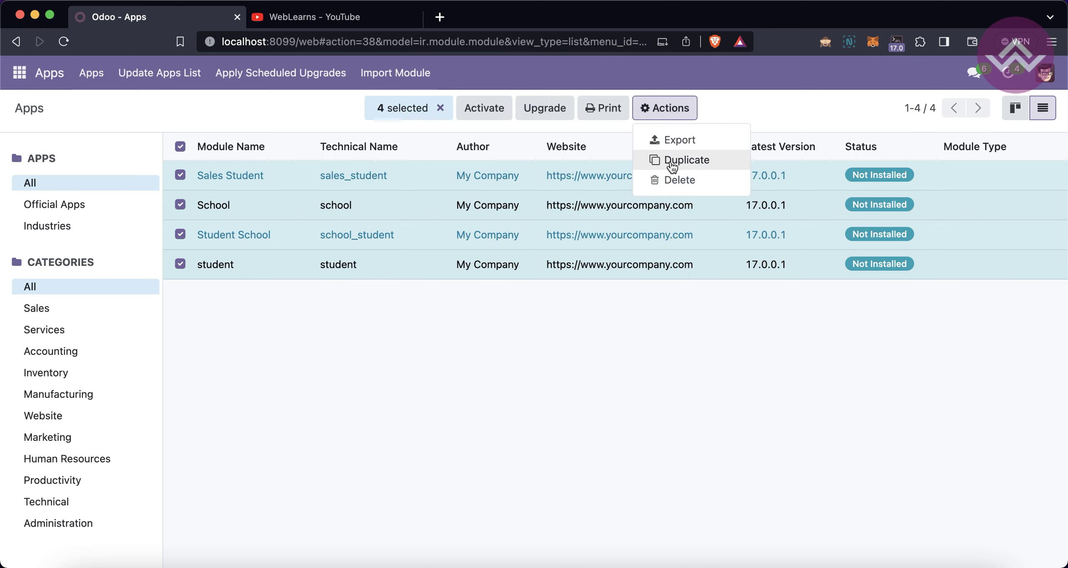
left_click(605, 282)
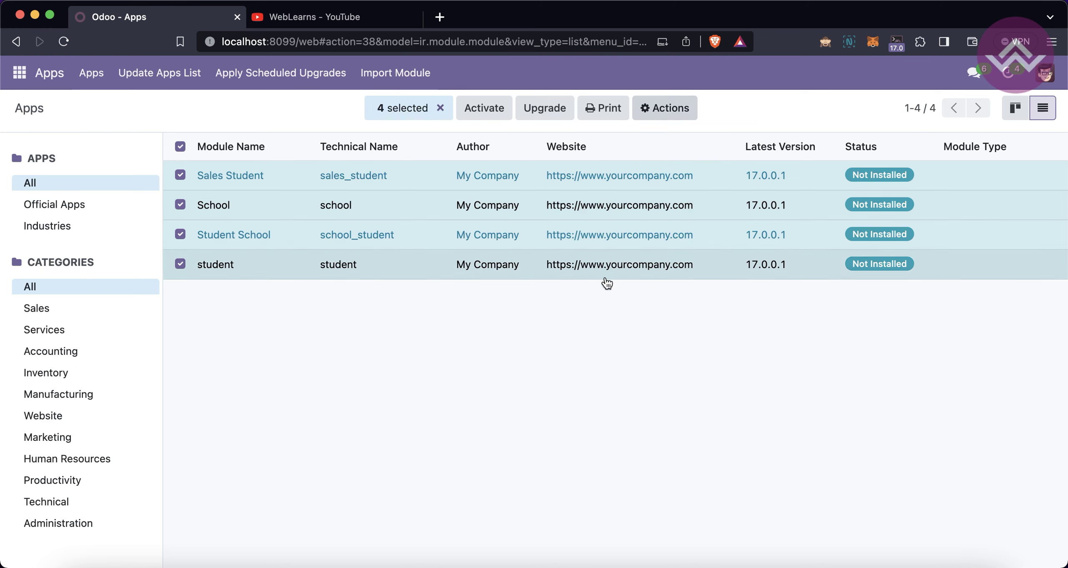
left_click(675, 107)
left_click(670, 182)
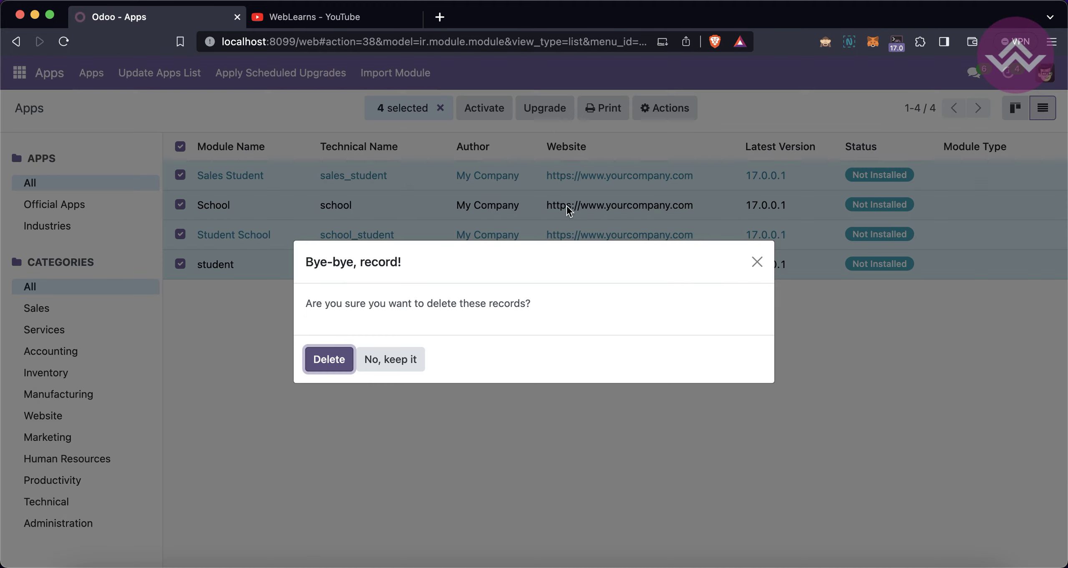
left_click(320, 361)
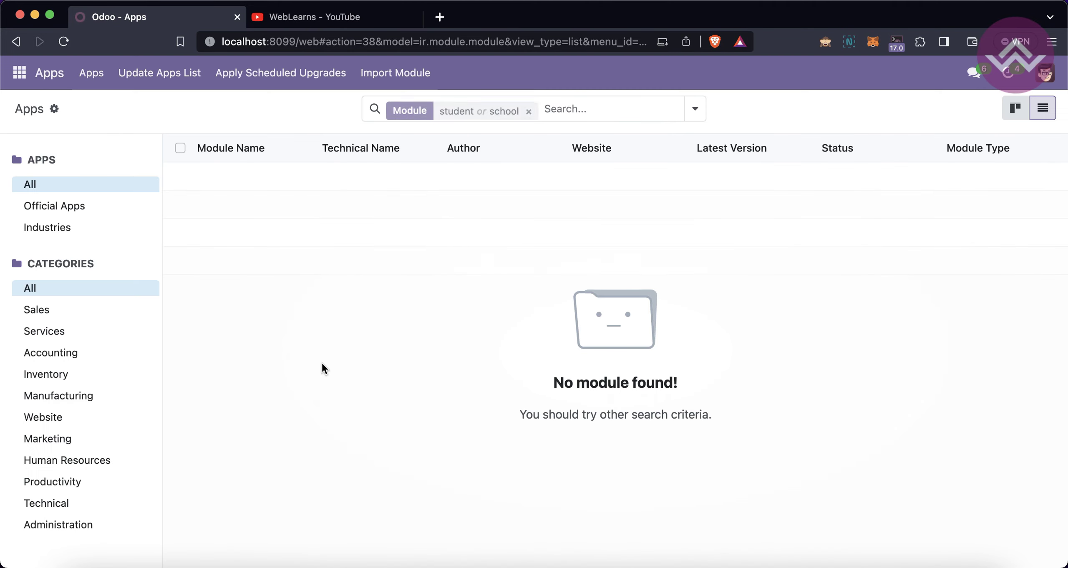
left_click(182, 73)
left_click(209, 362)
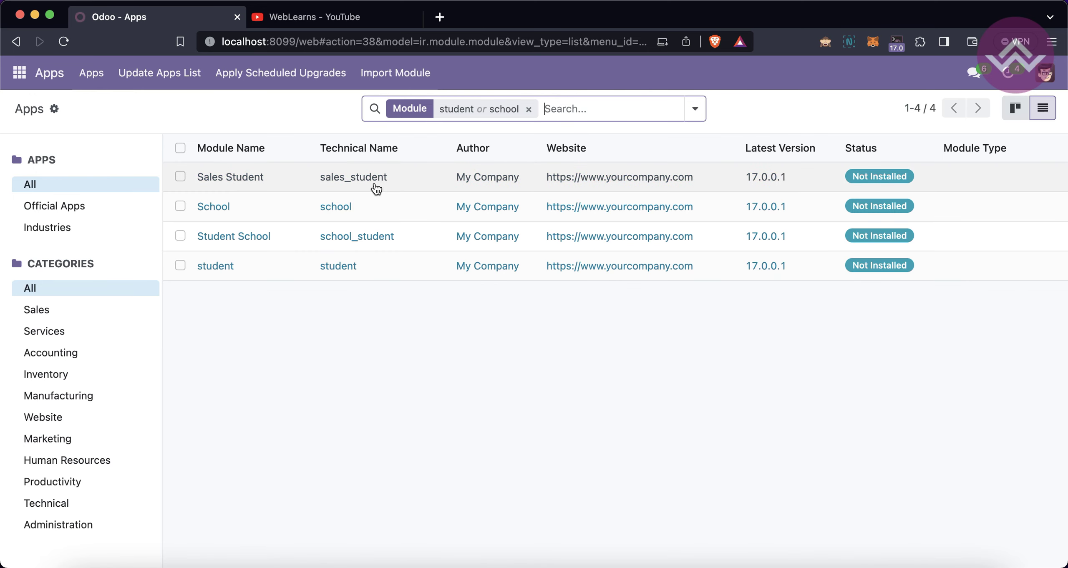
Open the Sales Student module and examine the dependencies and their status in its technical data
left_click(286, 179)
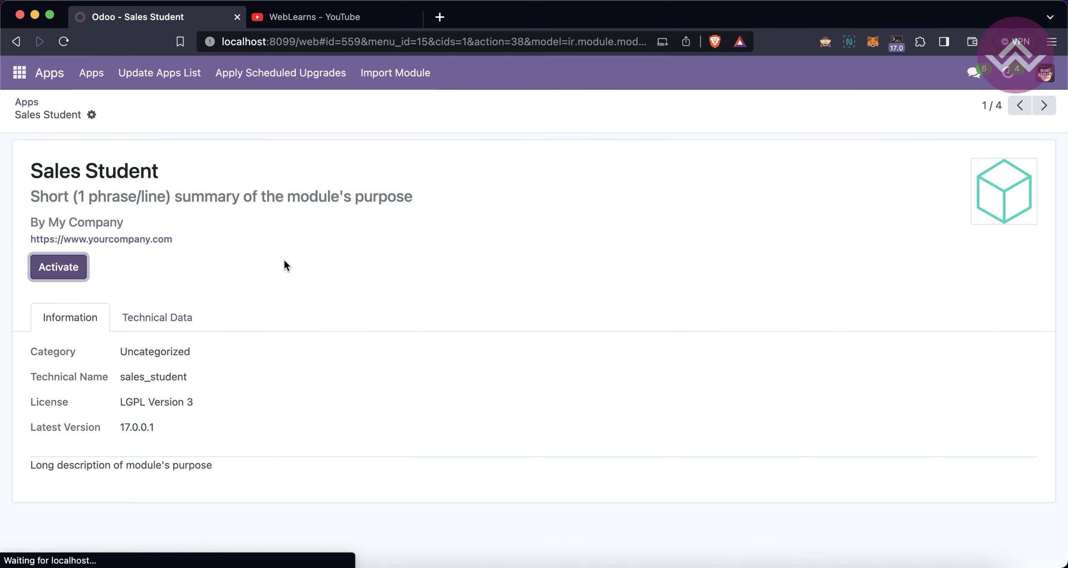
left_click(165, 319)
scroll(199, 402, "down", 3)
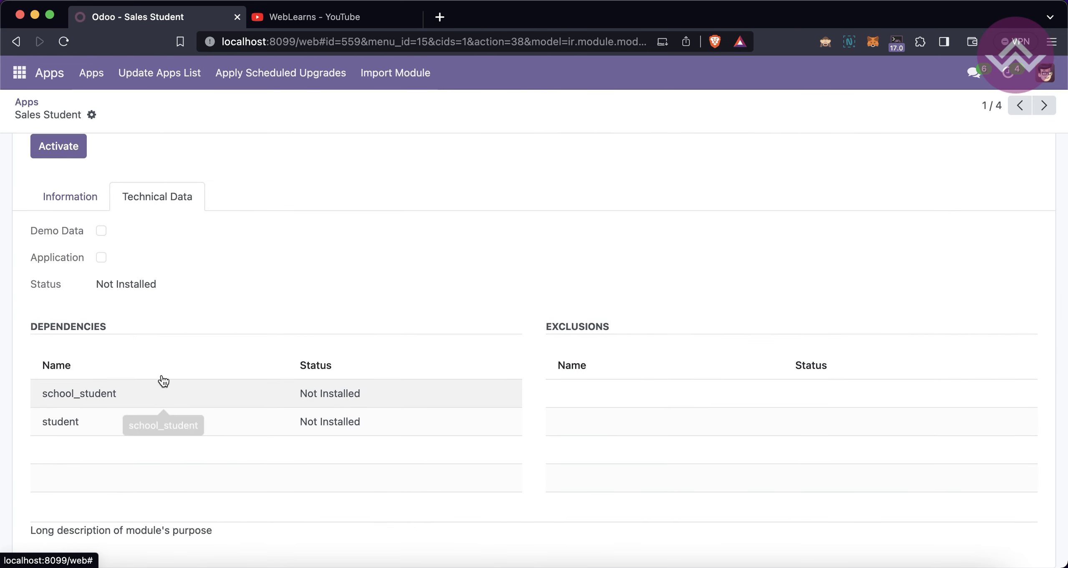
scroll(108, 420, "up", 3)
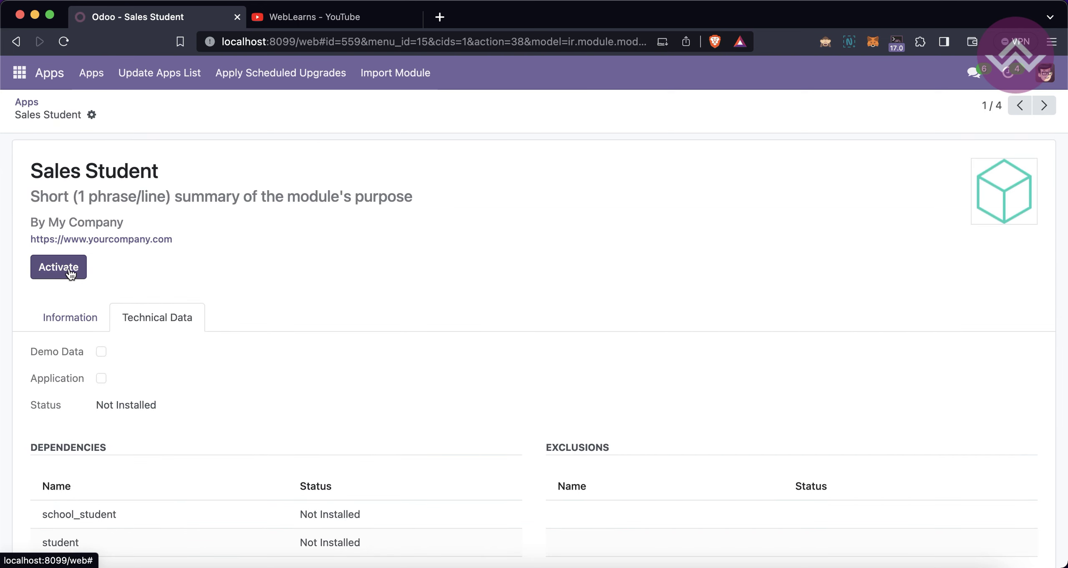
scroll(100, 378, "down", 2)
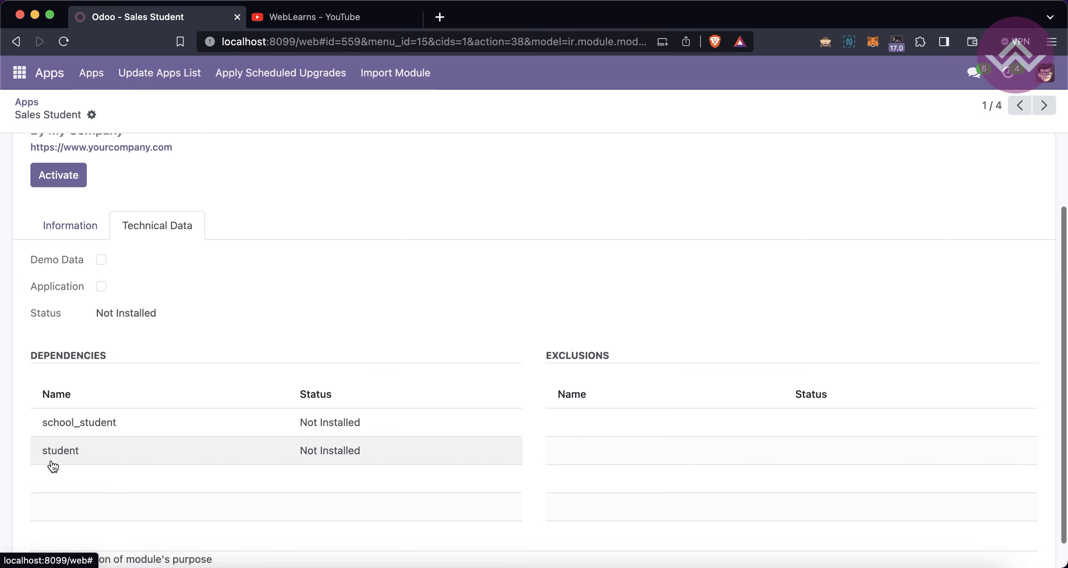
scroll(138, 419, "up", 2)
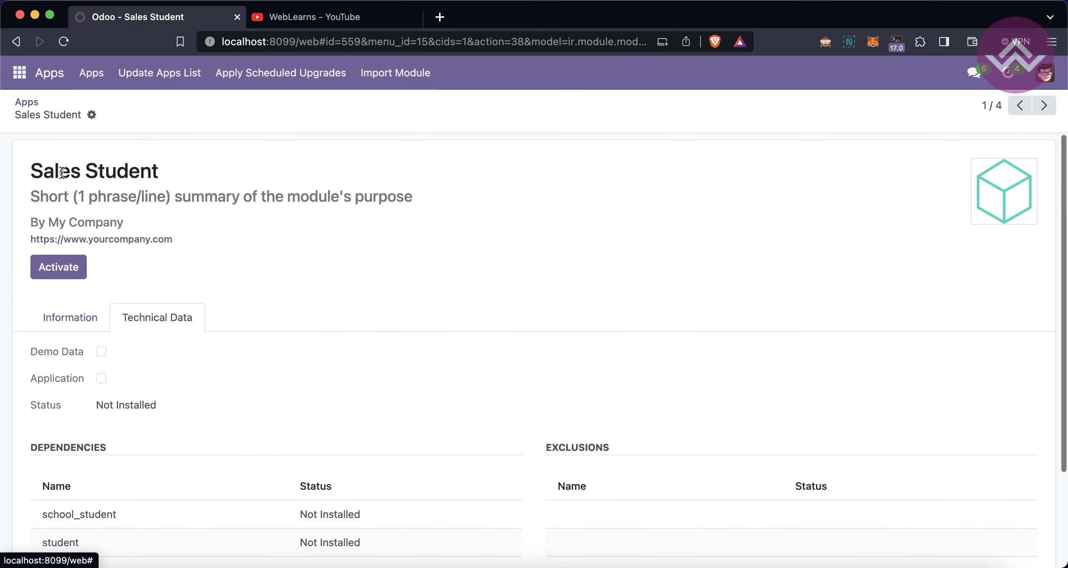
Open the student module from the module list, check its technical data, and activate it
left_click(26, 101)
left_click(251, 265)
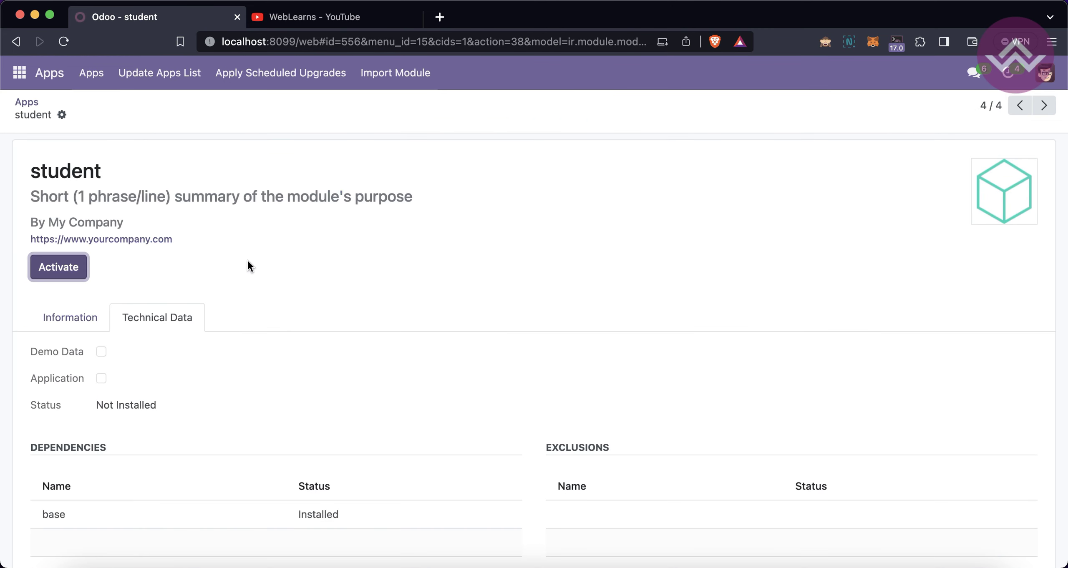
left_click(82, 273)
scroll(127, 425, "down", 1)
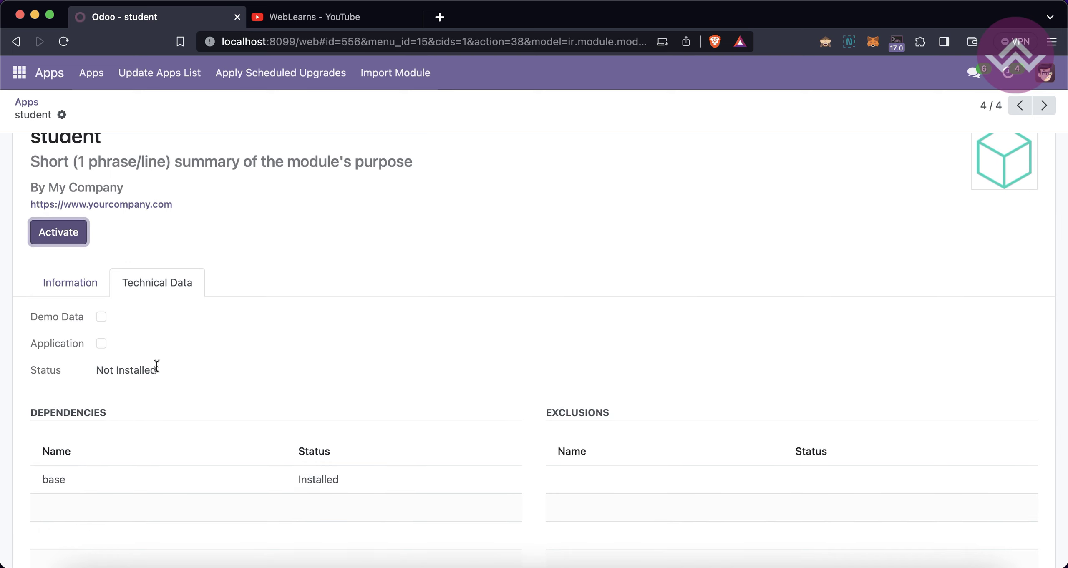
scroll(156, 366, "up", 1)
left_click(67, 269)
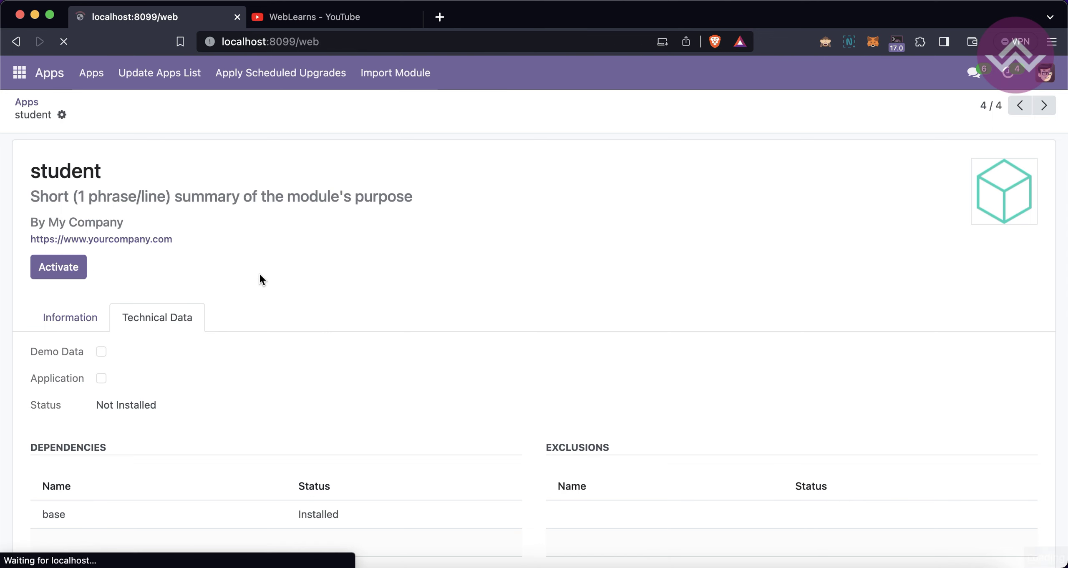
Search the apps without the default Apps filter for "school" or "student" modules and show the results as a list
left_click(21, 77)
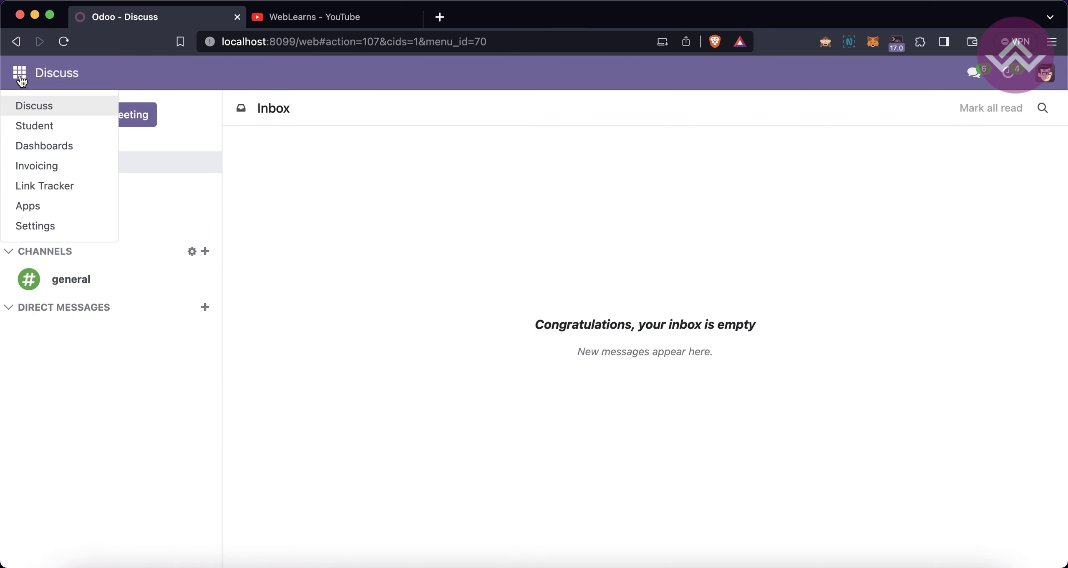
left_click(63, 207)
type("sc")
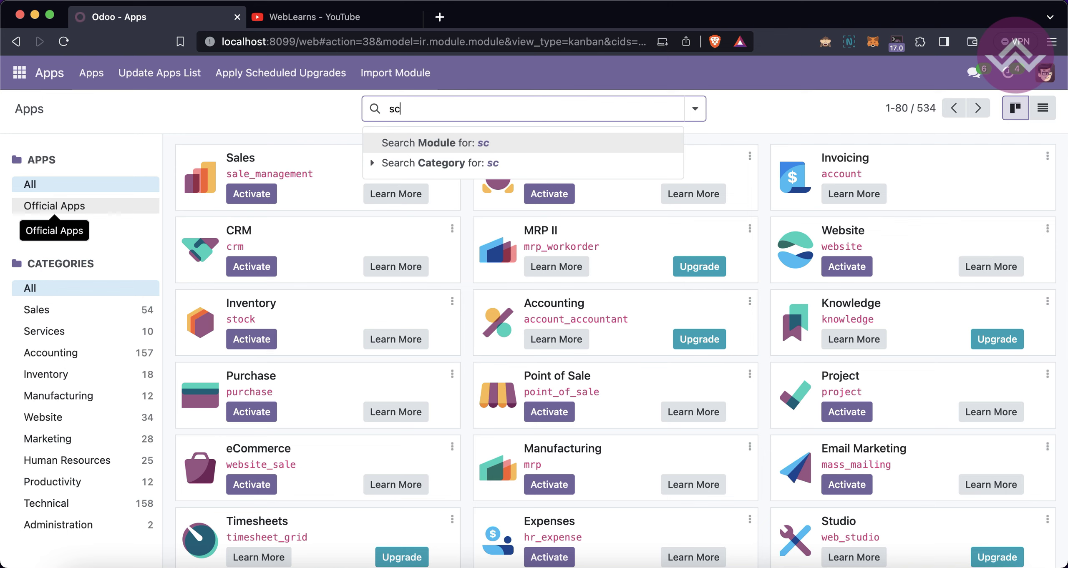
type("hool")
key("Return")
type("stude")
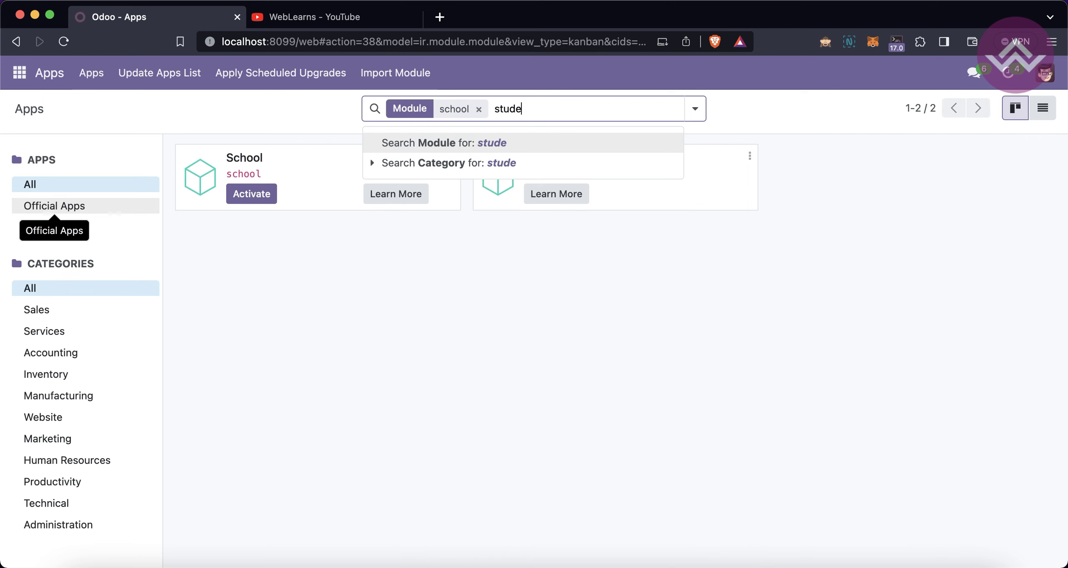
type("nt")
key("Return")
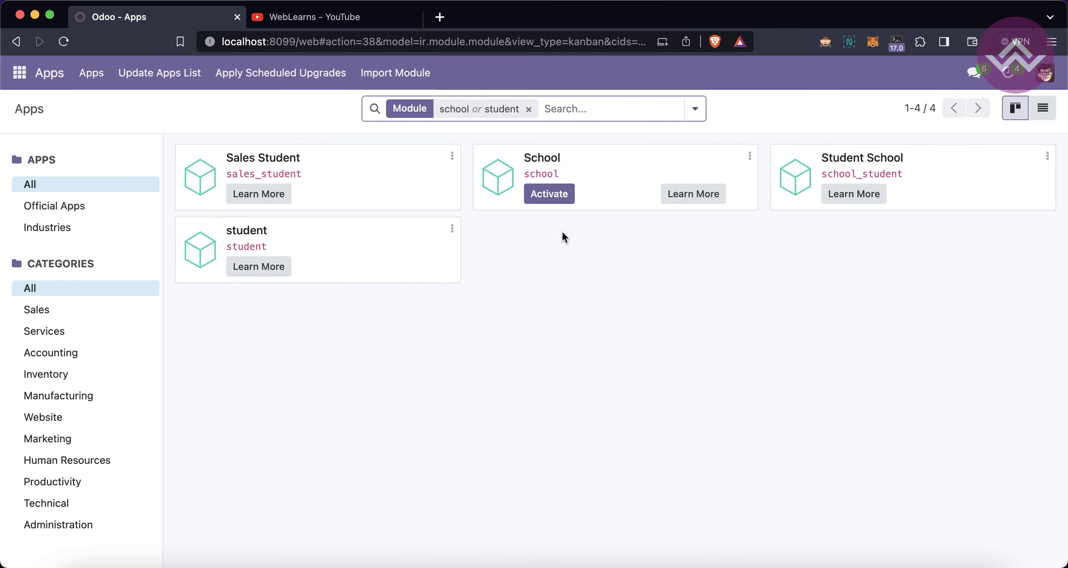
left_click(1043, 108)
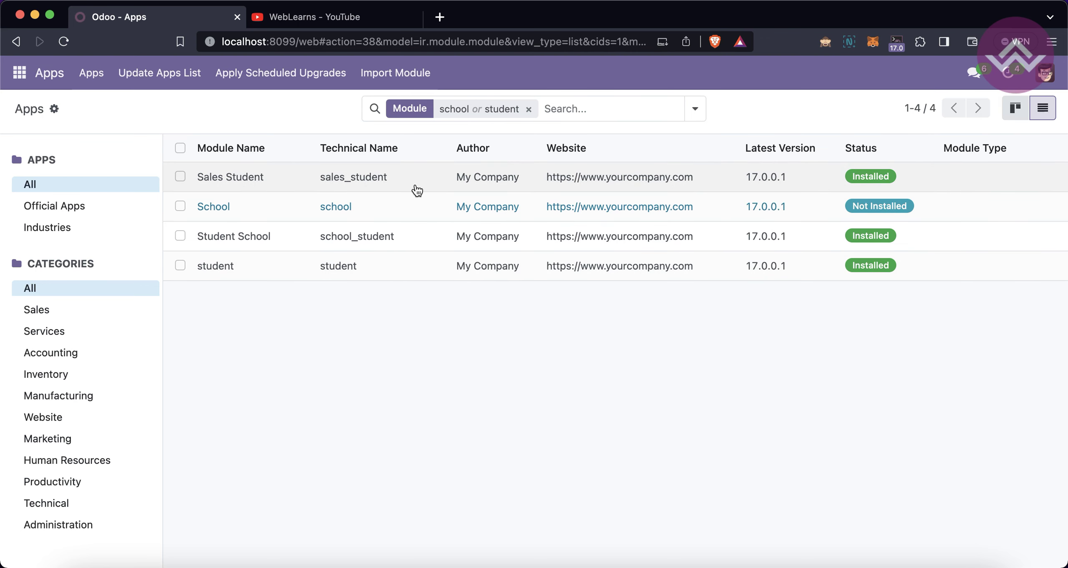
Examine the status and dependencies of the student module and of the Student School module in their technical data
left_click(329, 273)
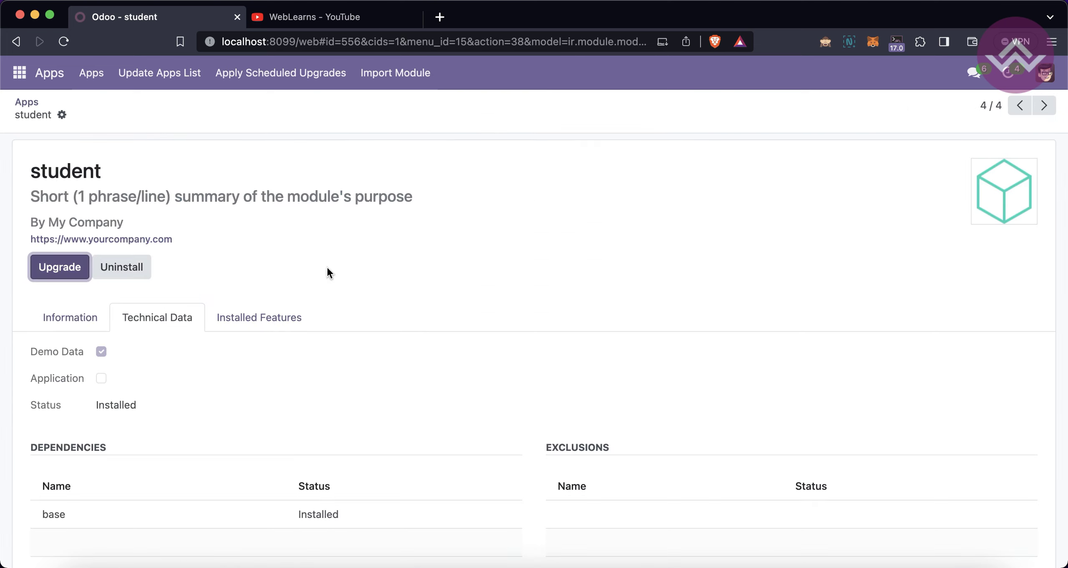
left_click(27, 102)
left_click(262, 242)
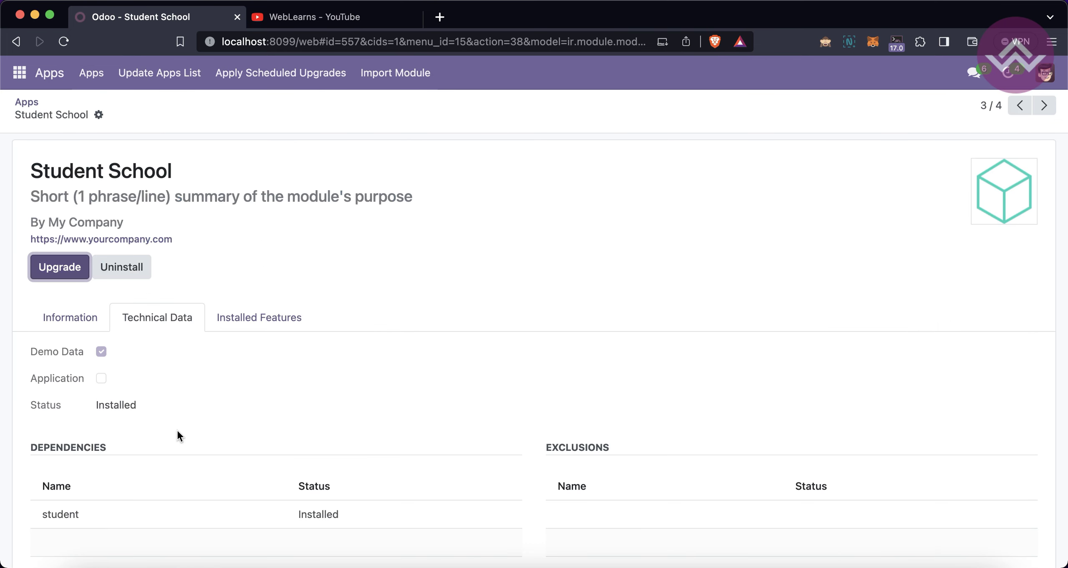
scroll(177, 429, "down", 2)
scroll(175, 369, "up", 2)
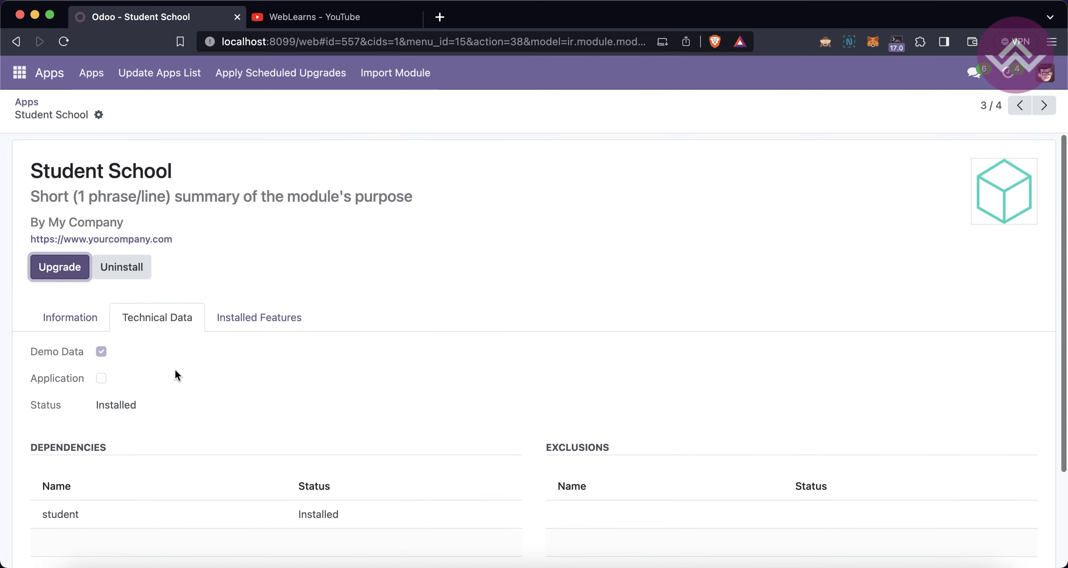
Switch to PyCharm and review the depends and auto_install lines in the sales_student manifest
left_click(218, 563)
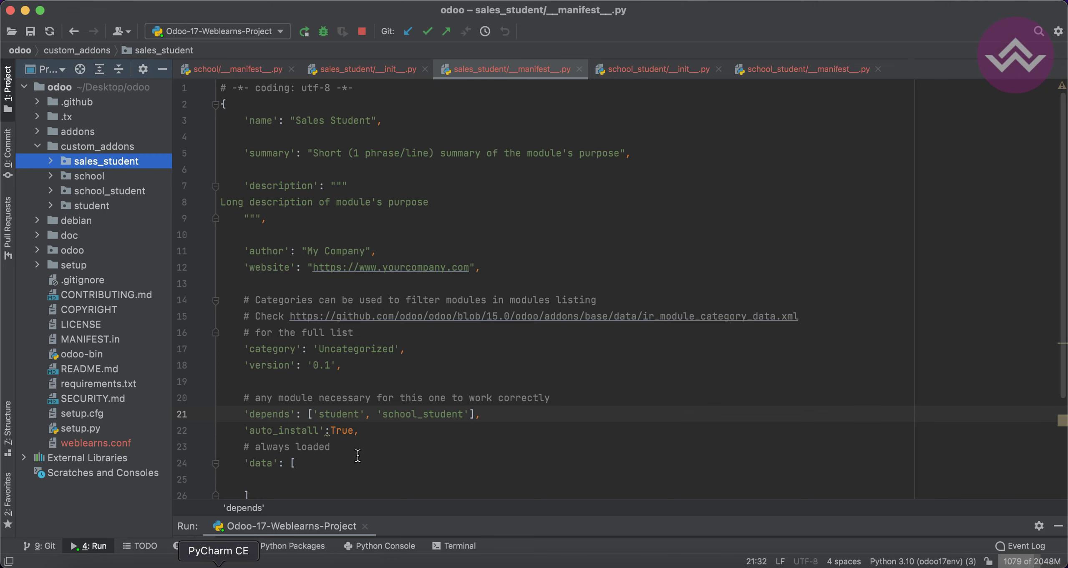
scroll(279, 455, "down", 2)
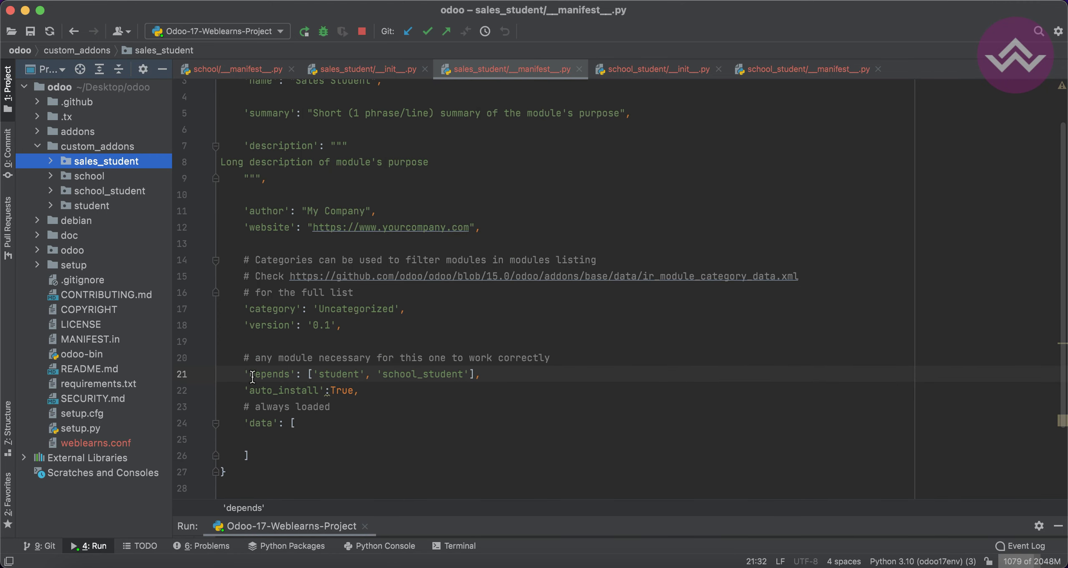
left_click_drag(244, 390, 367, 389)
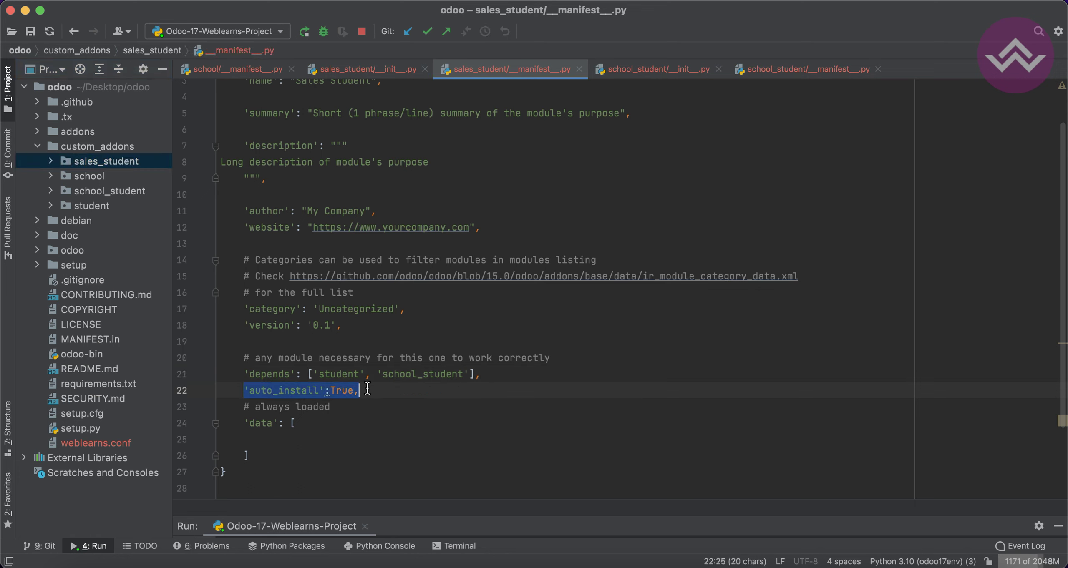
Switch back to Odoo in the browser and check the status and dependencies of Student School and Sales Student
left_click(286, 563)
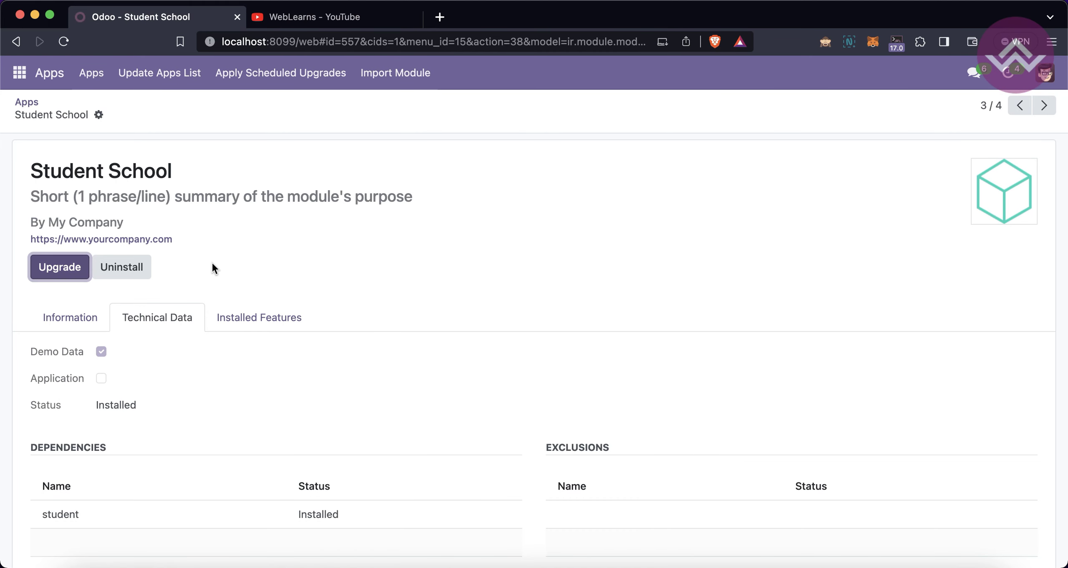
left_click(27, 103)
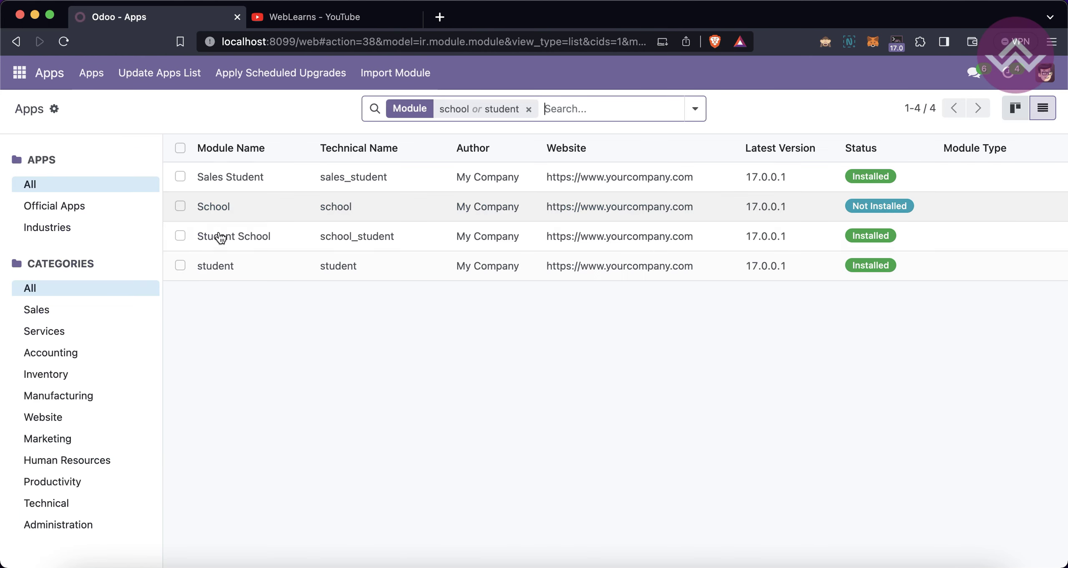
left_click(231, 238)
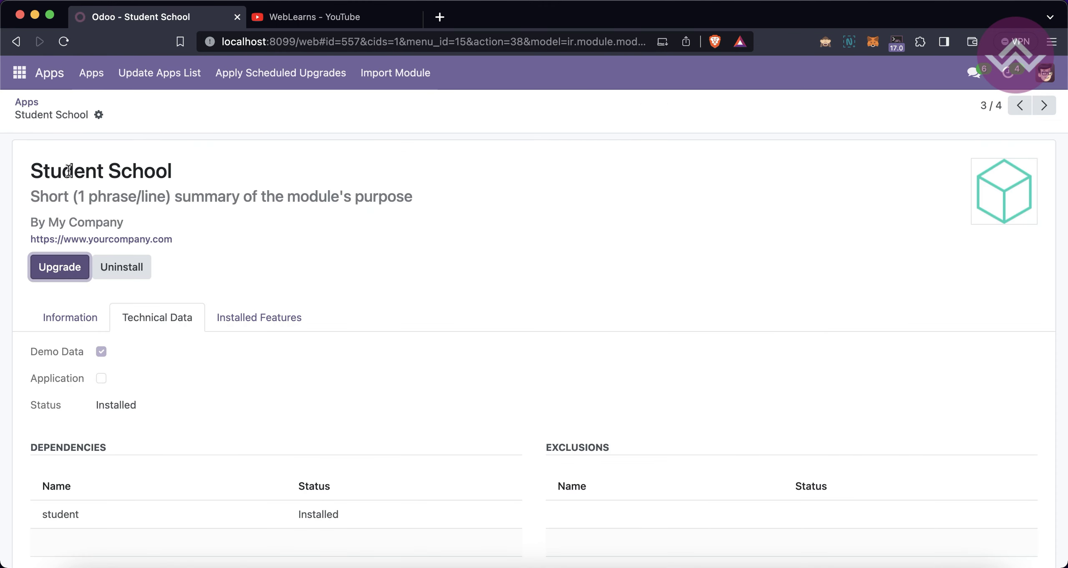
left_click_drag(168, 171, 81, 170)
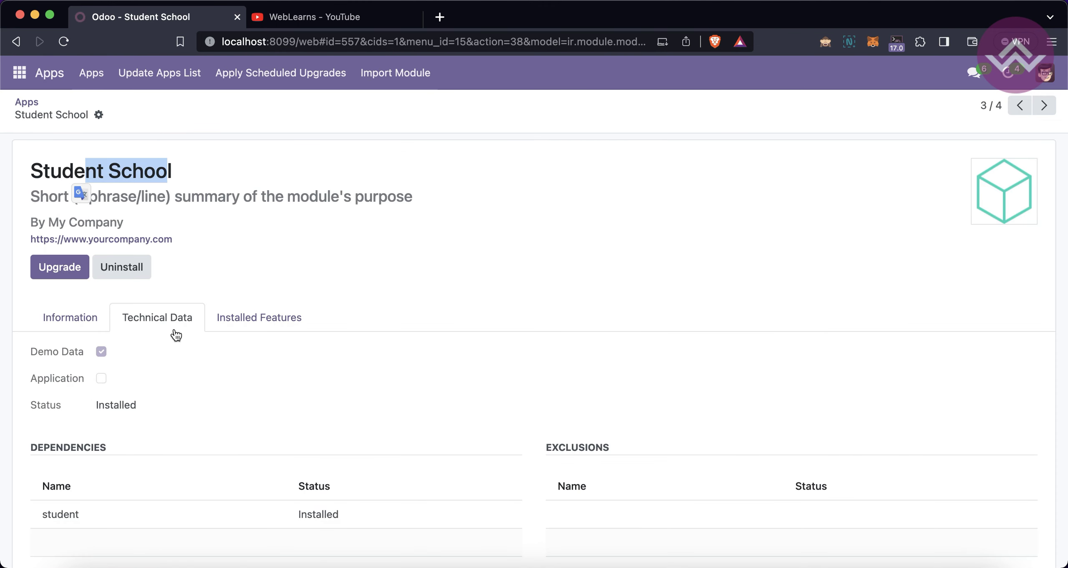
left_click(39, 105)
left_click(248, 183)
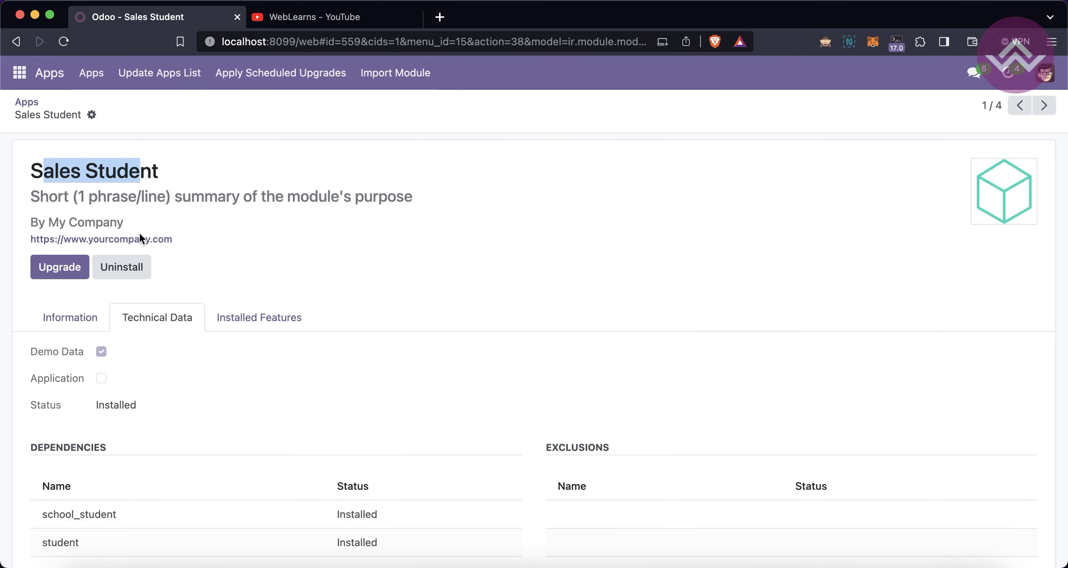
left_click(211, 399)
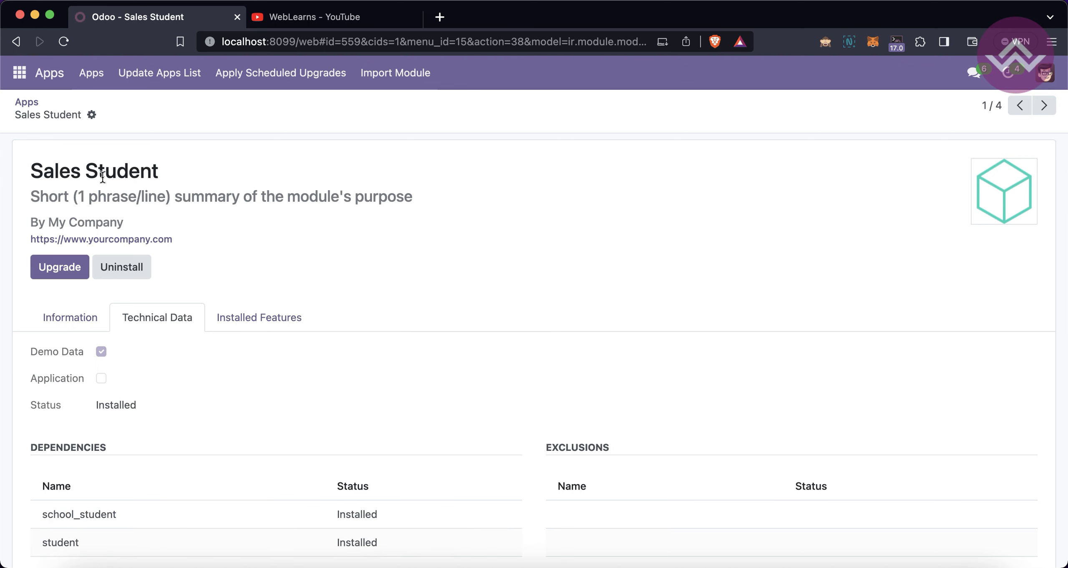
In PyCharm, close the sales_student __init__.py file and set auto_install to False in the school_student manifest
left_click(239, 561)
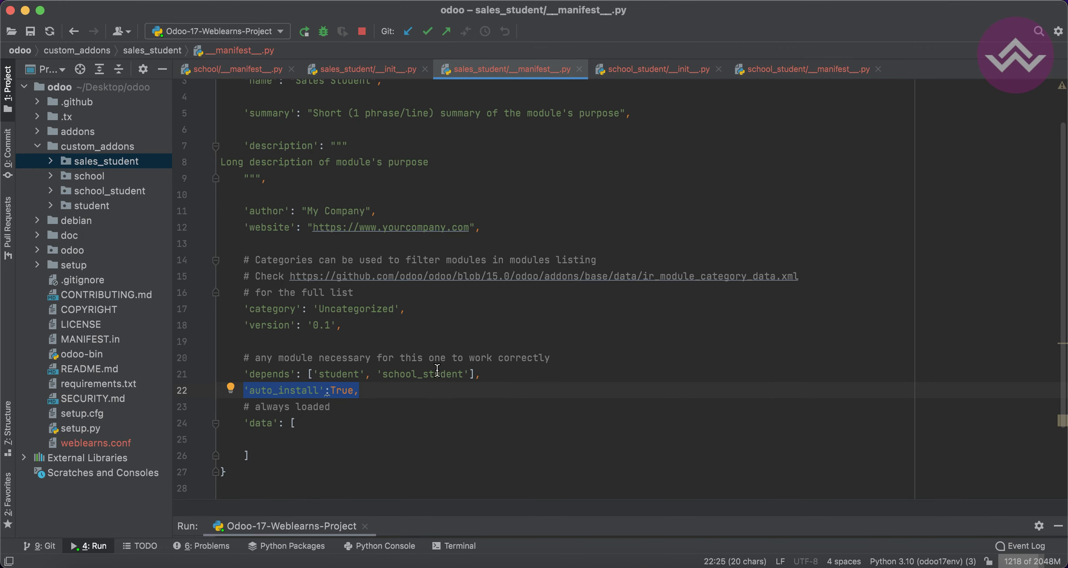
double_click(424, 375)
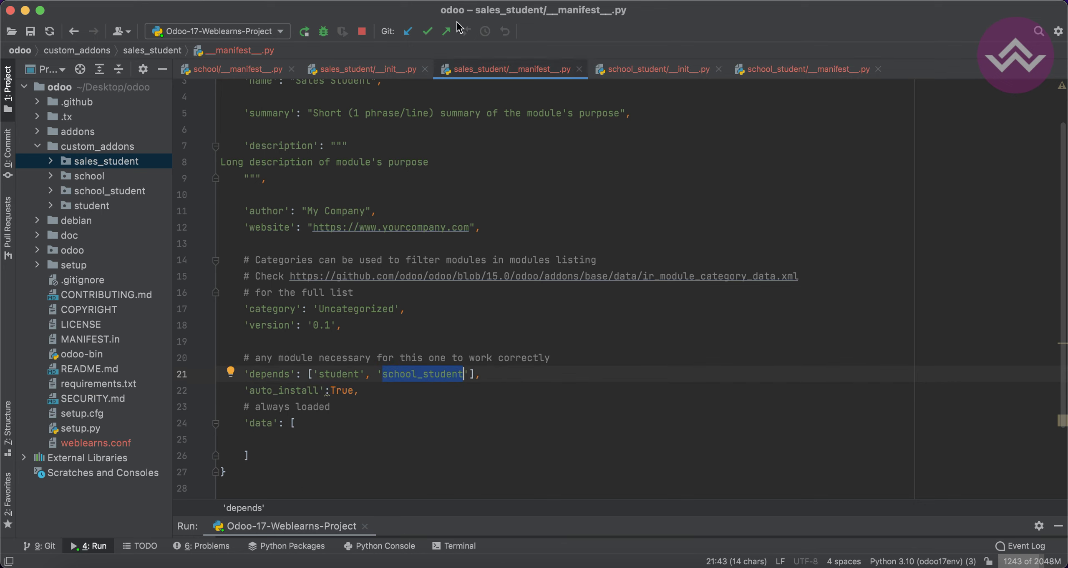
left_click(392, 70)
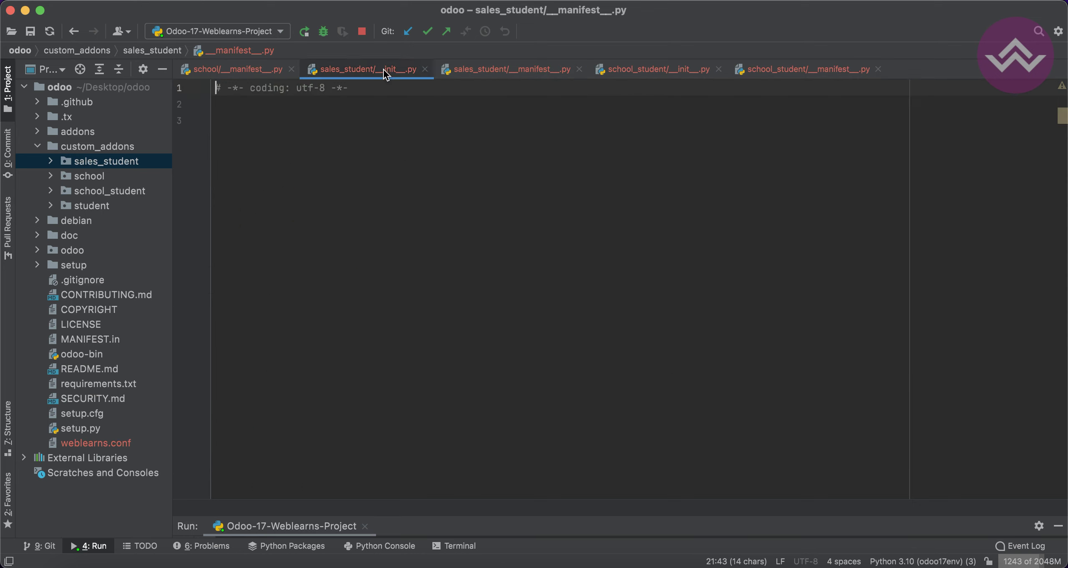
left_click(425, 69)
left_click(592, 70)
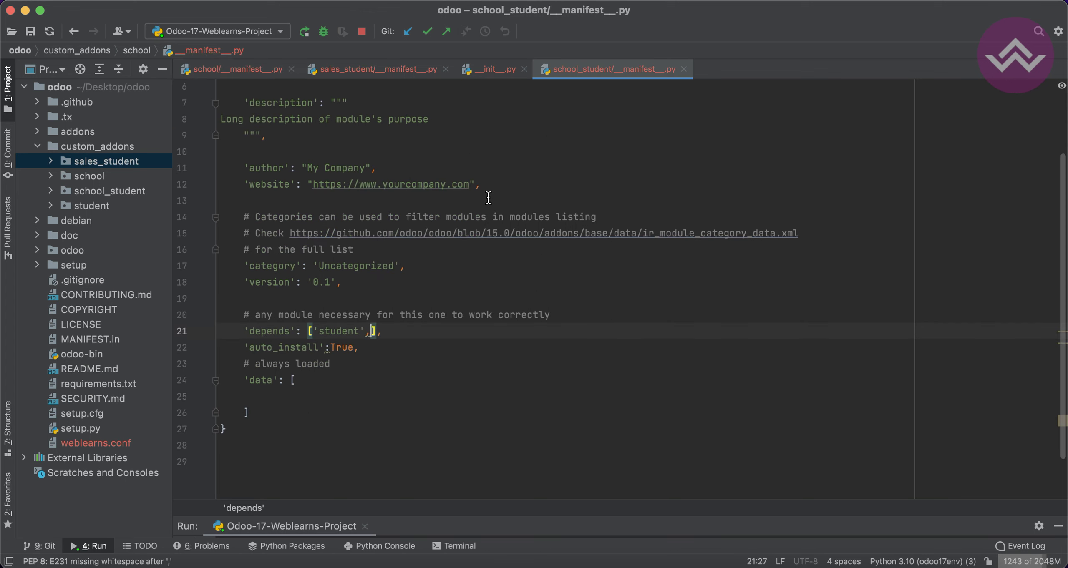
double_click(340, 347)
type("False")
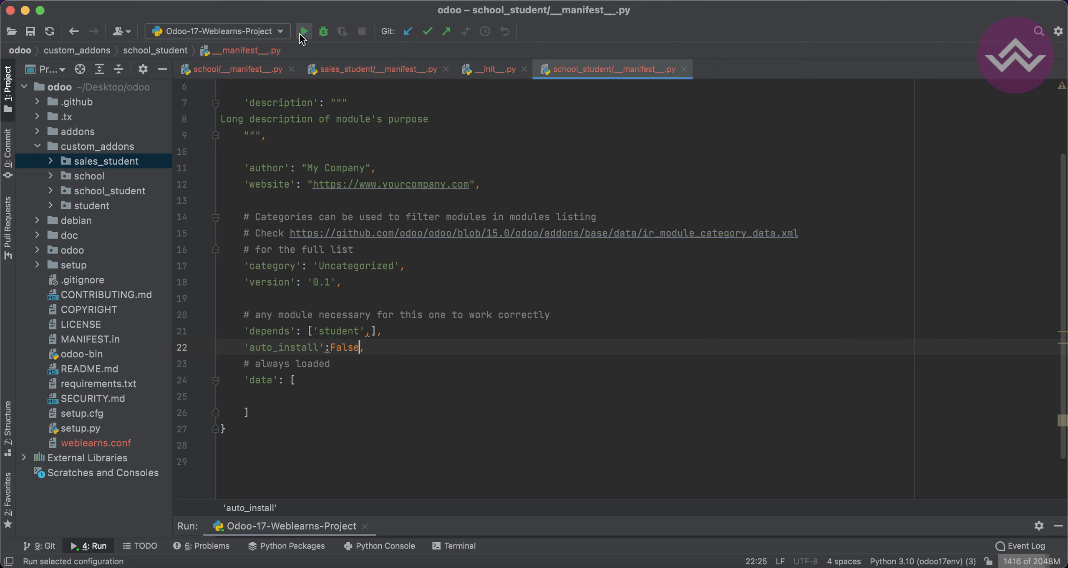
Switch back to Odoo in the browser and update the apps list
left_click(282, 559)
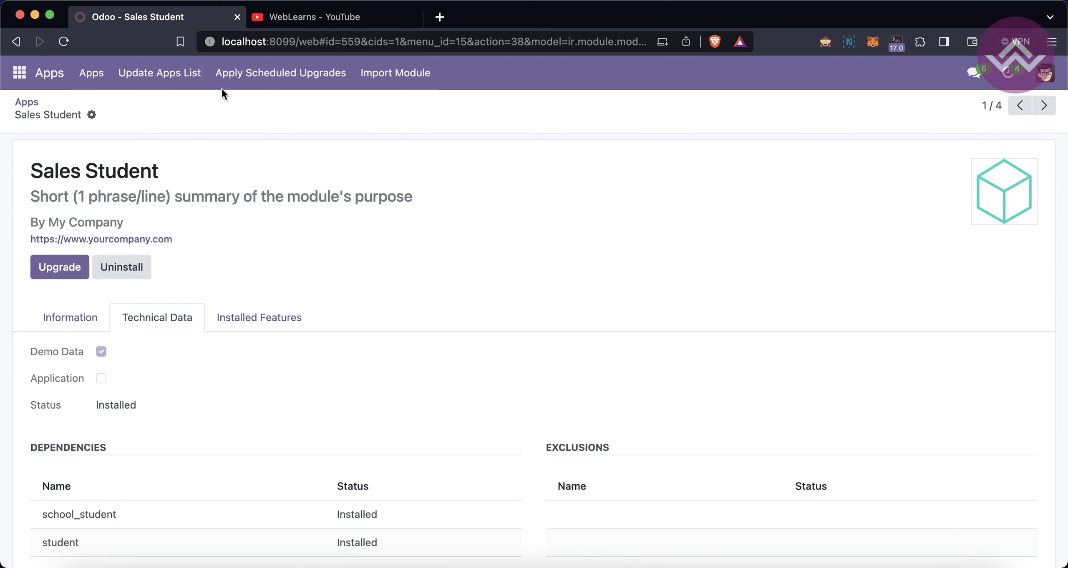
left_click(256, 71)
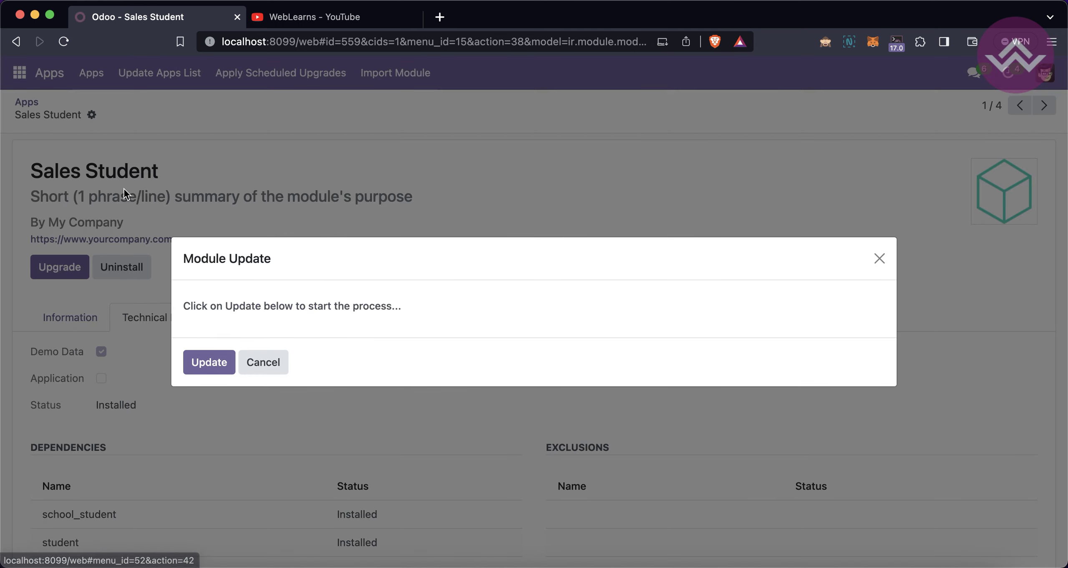
left_click(198, 363)
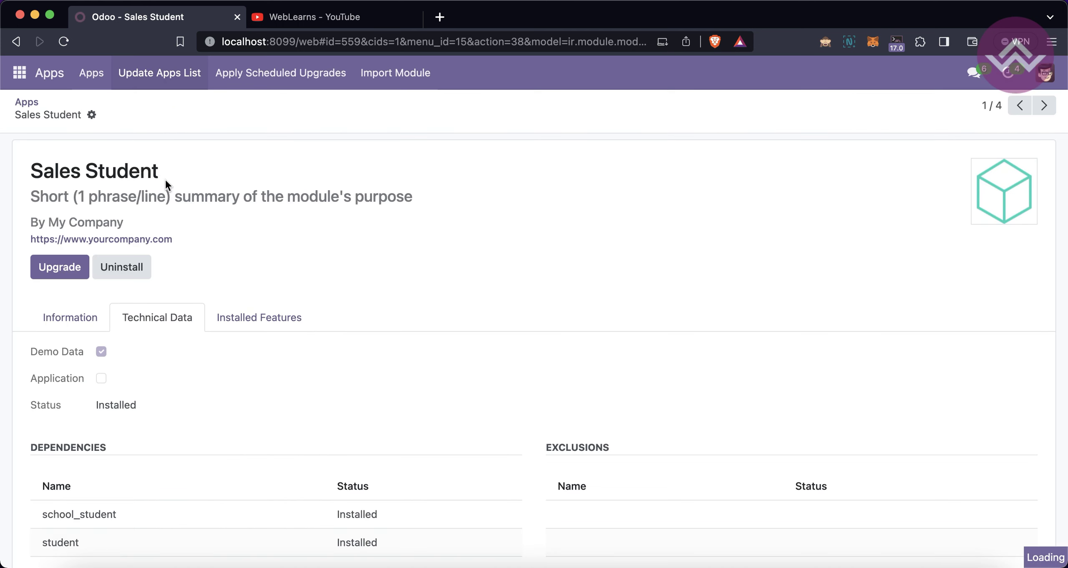
Open the student module from the module list and uninstall it, confirming the uninstallation
left_click(27, 102)
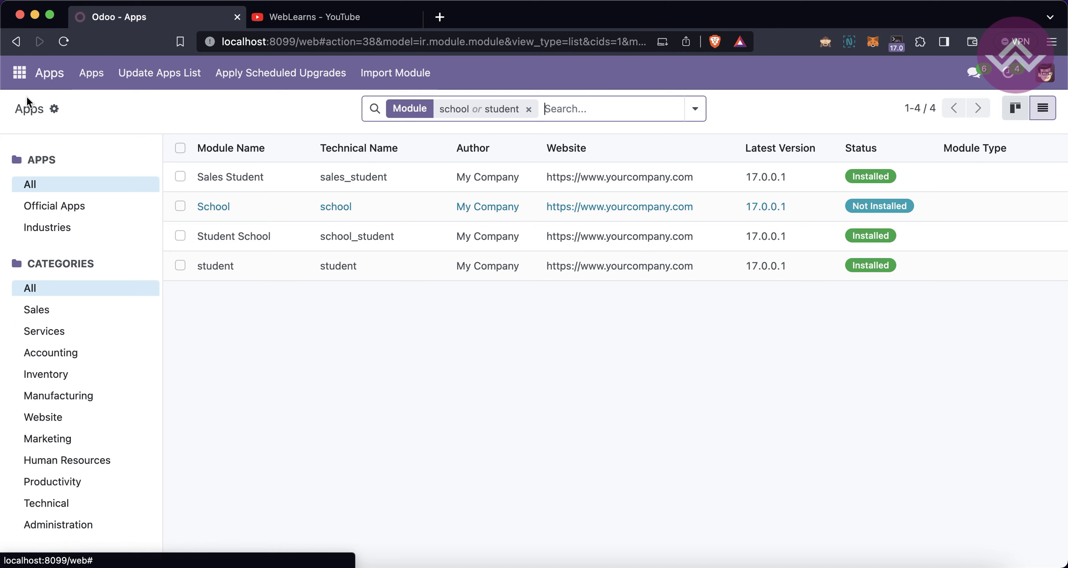
left_click(419, 205)
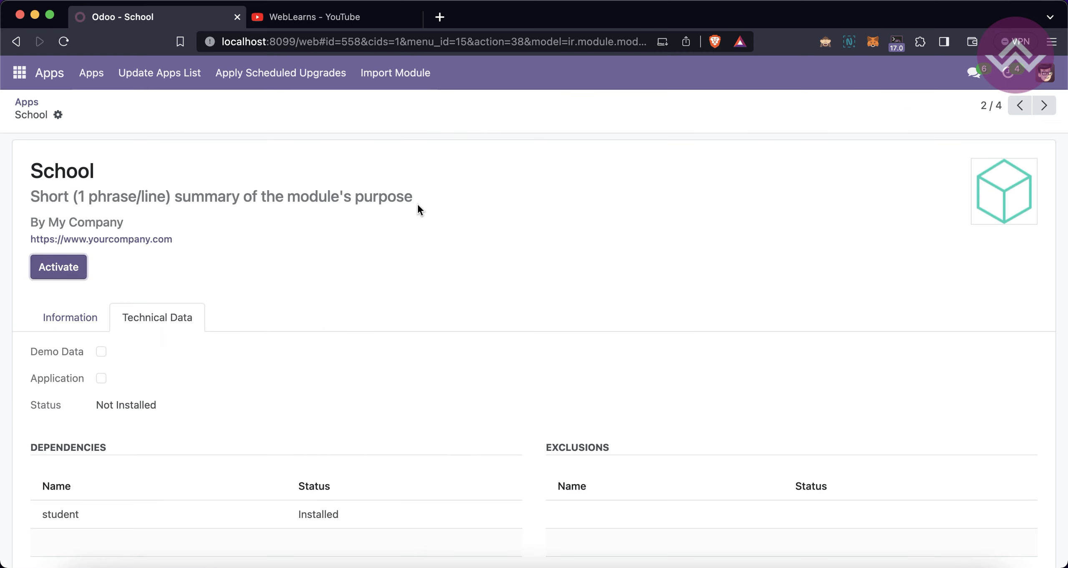
left_click(26, 102)
left_click(307, 264)
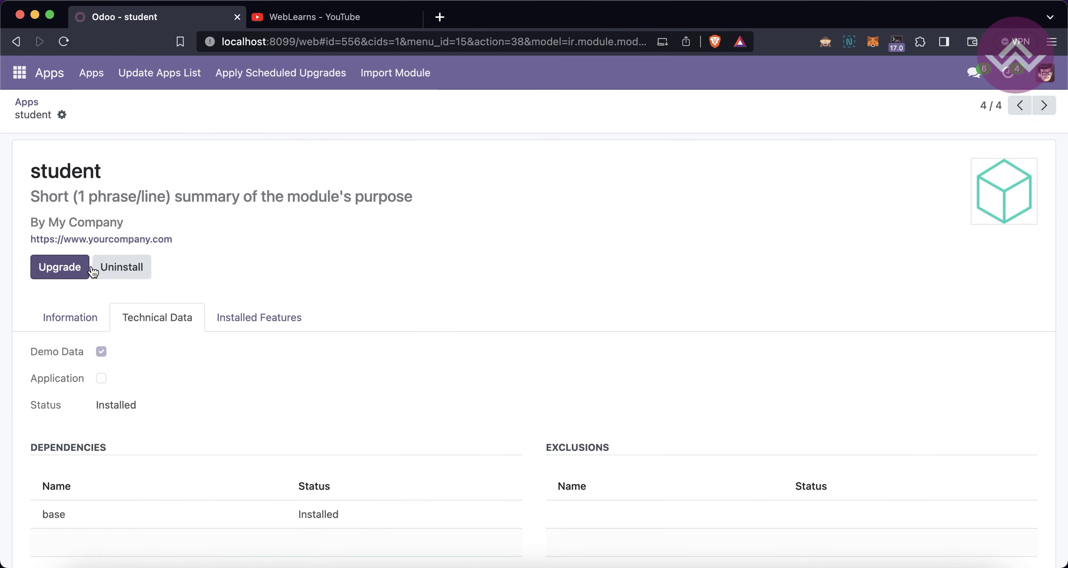
left_click(135, 267)
left_click(221, 522)
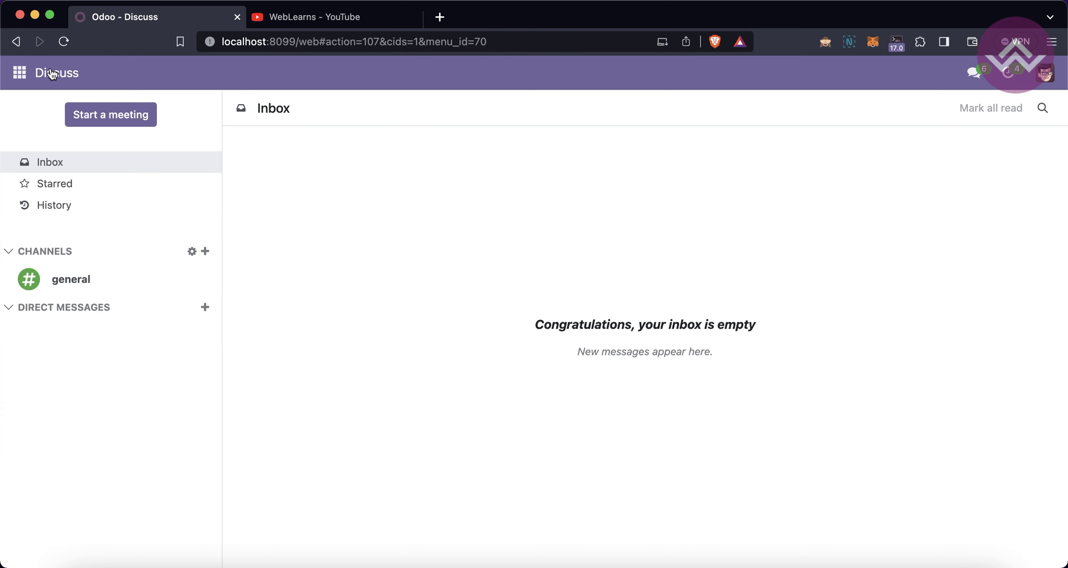
Reopen Apps, replace the Apps filter with a module search for "school" or "student", and switch to list view
left_click(18, 70)
left_click(39, 186)
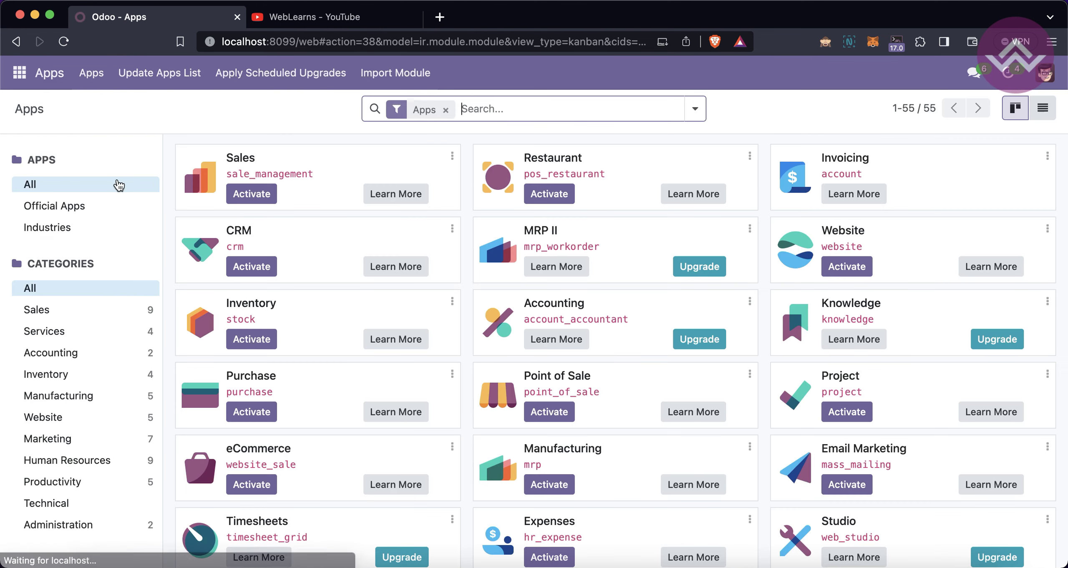
left_click(445, 109)
type("school")
key("Return")
type("student")
key("Return")
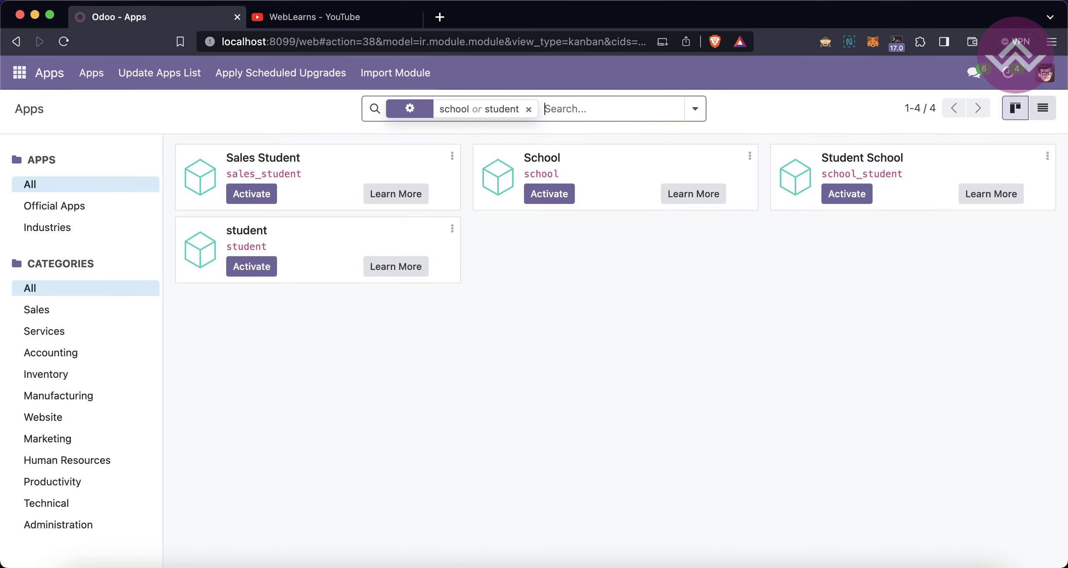
left_click(1035, 112)
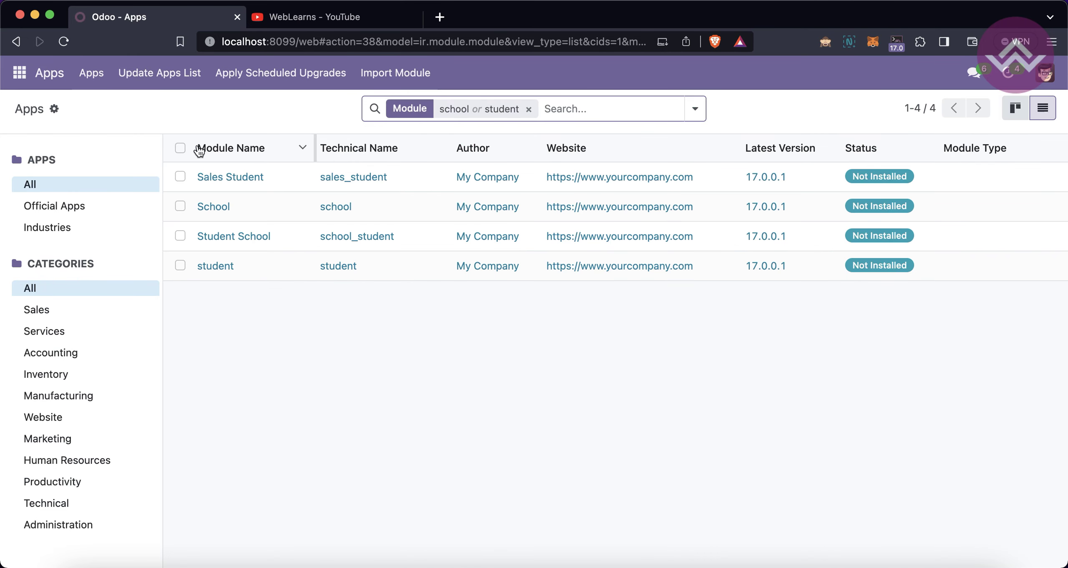
Delete all four school and student module records from the list, confirming the deletion, and update the apps list
left_click(180, 147)
left_click(653, 112)
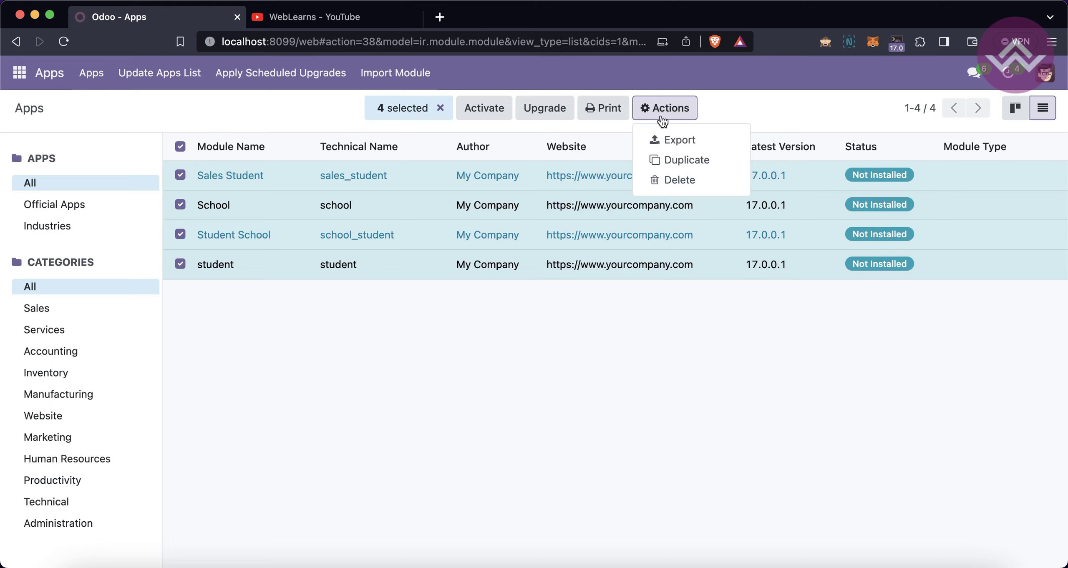
left_click(667, 192)
left_click(328, 359)
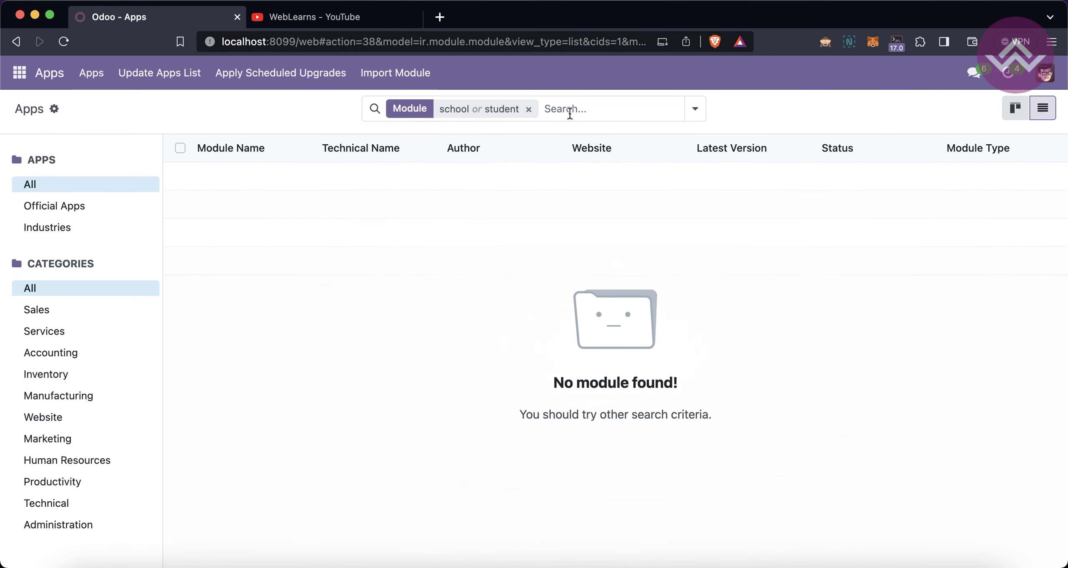
left_click(177, 73)
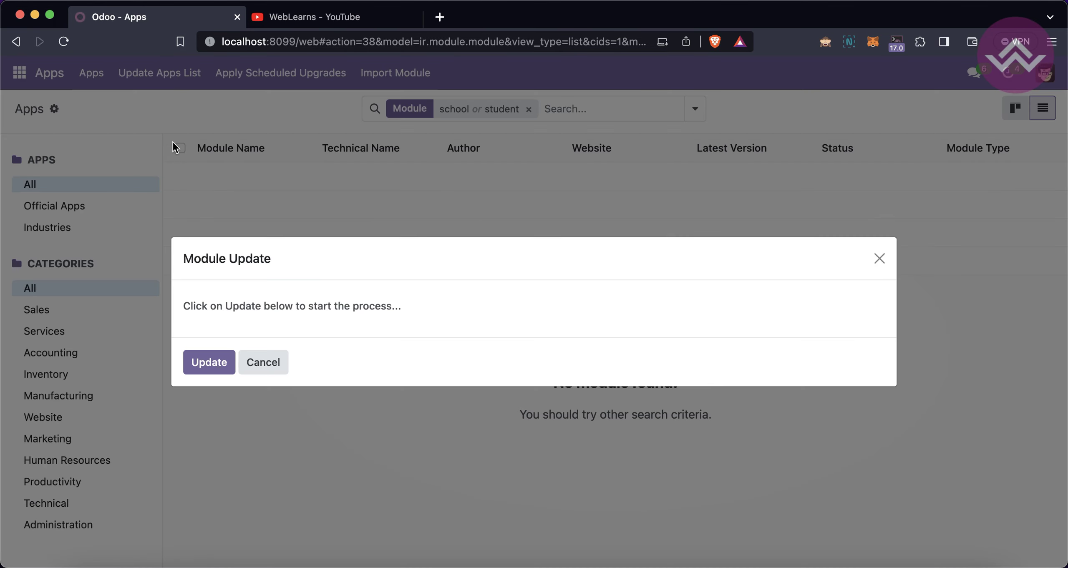
left_click(209, 362)
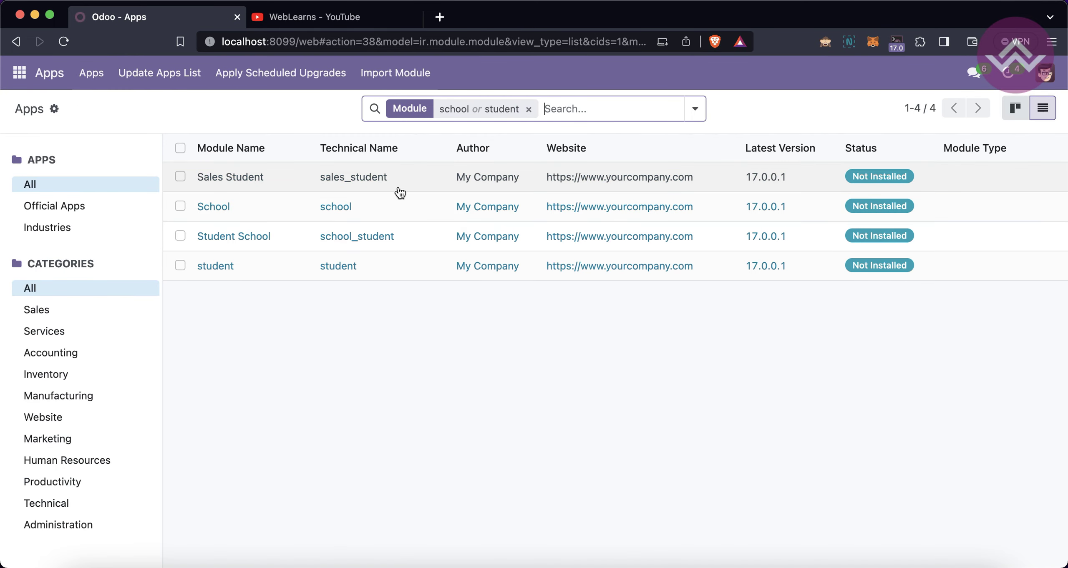
Open the Sales Student module, check its dependencies in the technical data, and return to the module list
left_click(358, 185)
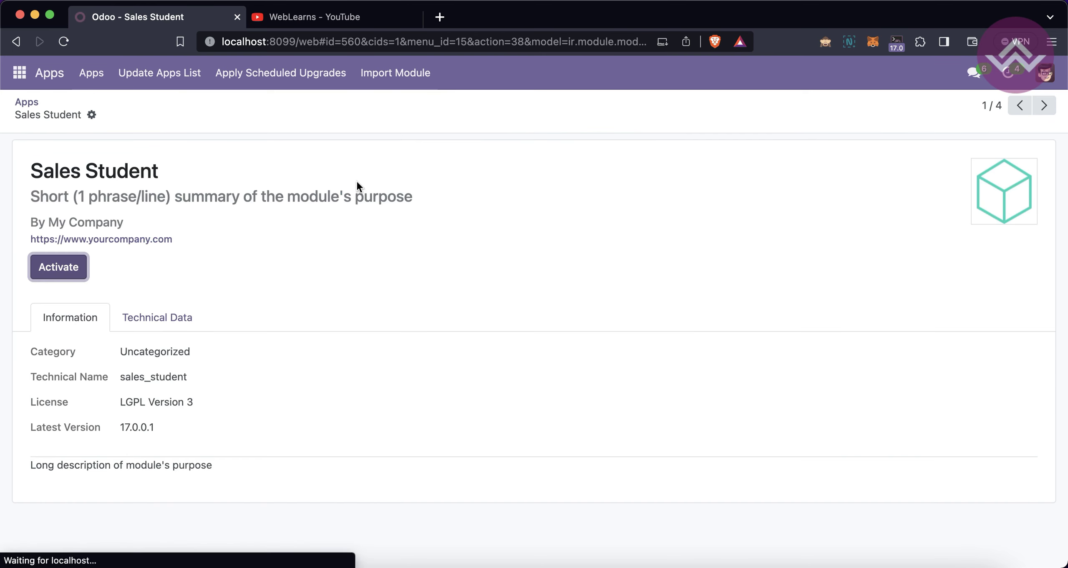
left_click(173, 316)
scroll(176, 468, "down", 1)
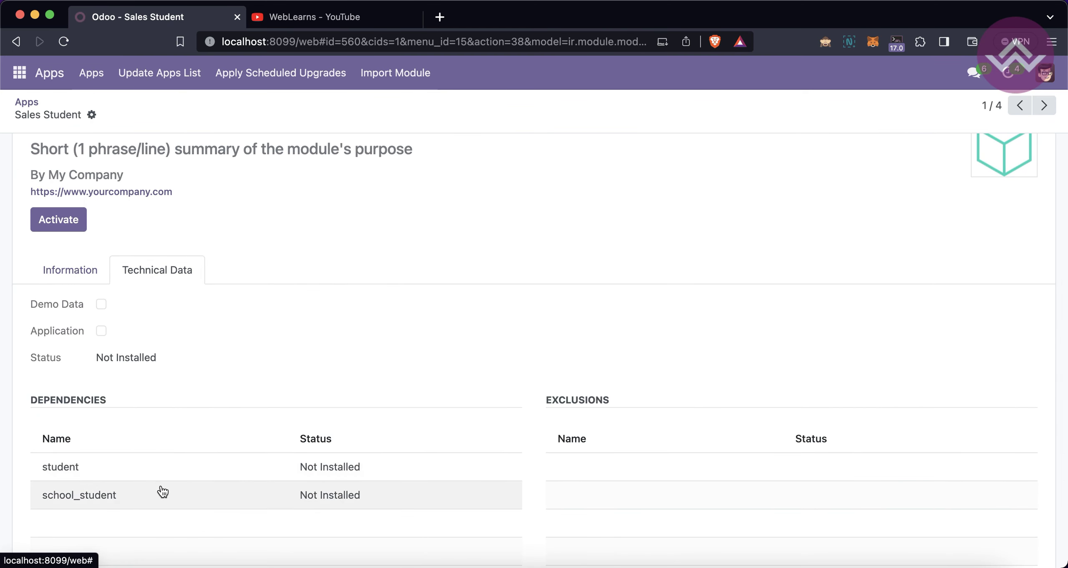
scroll(165, 489, "up", 1)
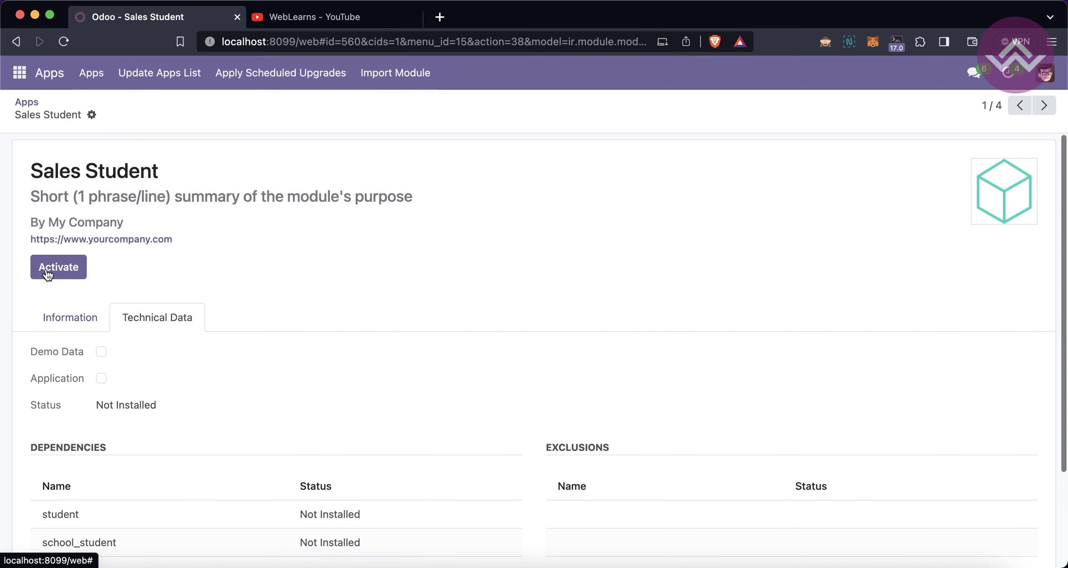
left_click(38, 105)
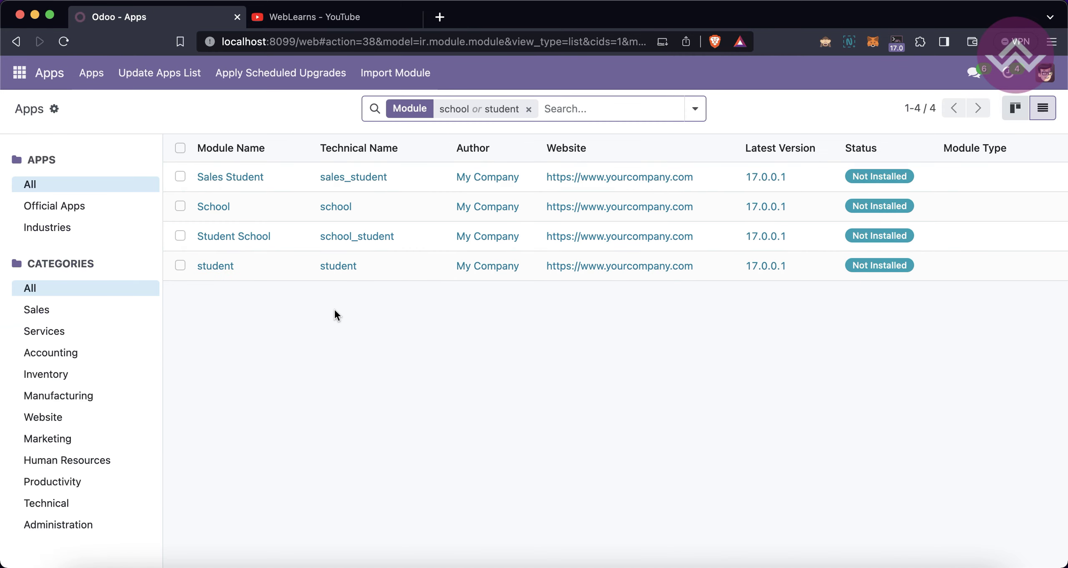
Open the student module from the list and activate it
left_click(302, 275)
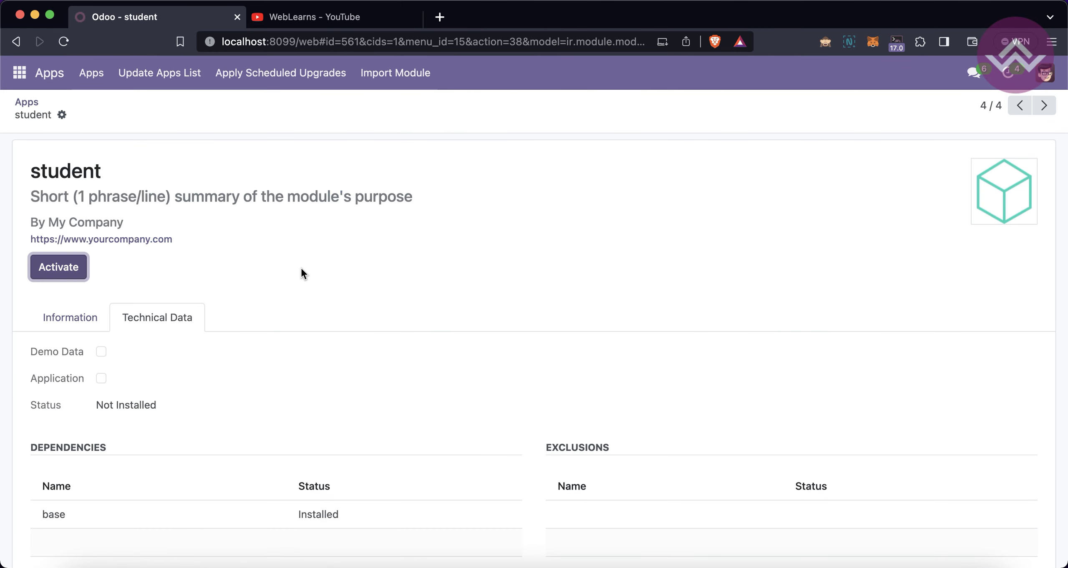
left_click(66, 275)
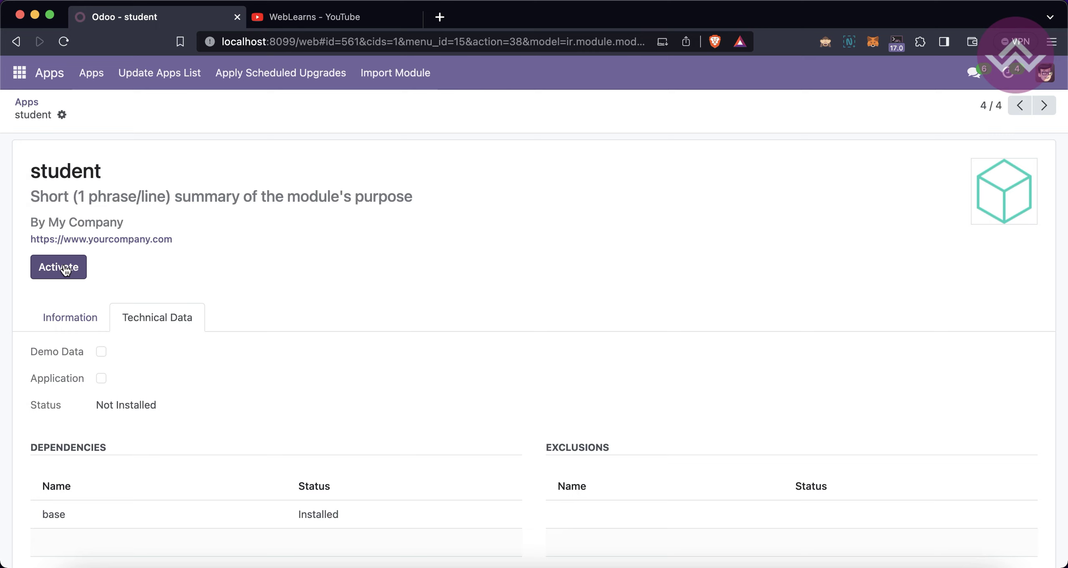
left_click(65, 270)
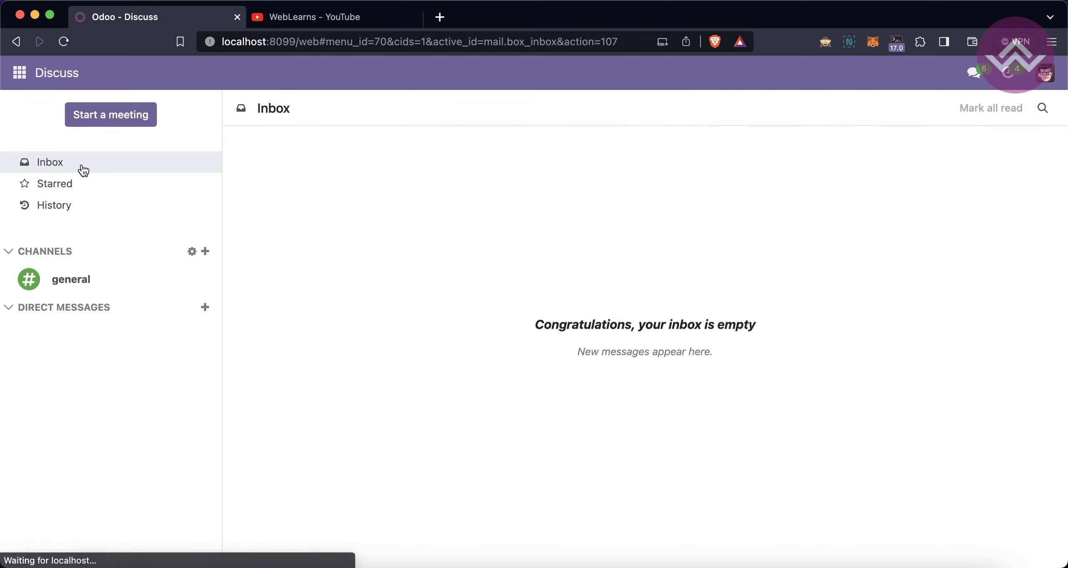
Reopen Apps, replace the Apps filter with a module search for "school" or "student", and show the modules in list view
left_click(20, 75)
left_click(67, 207)
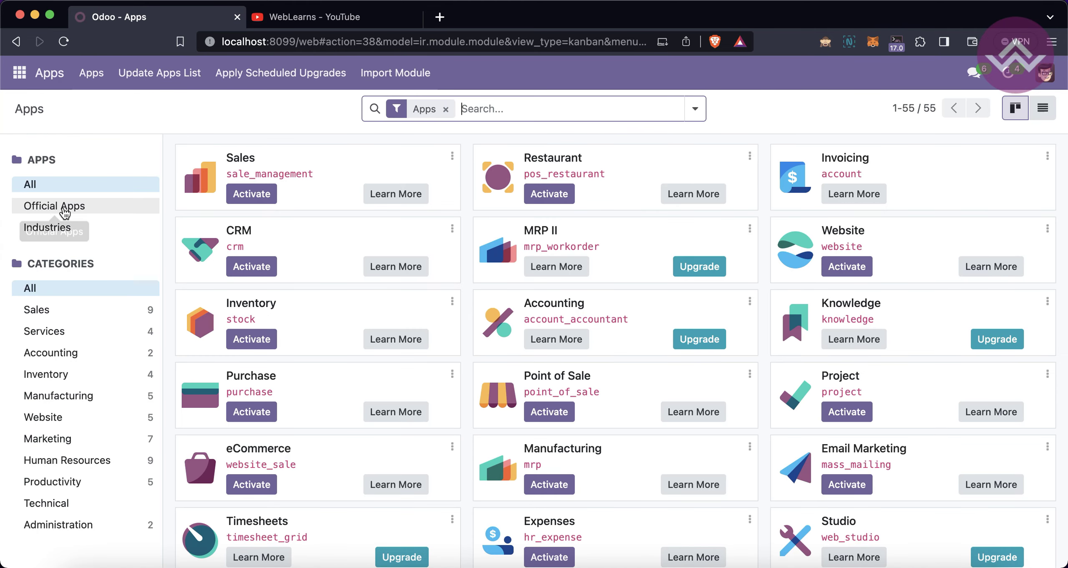
type("school")
key("Return")
type("s")
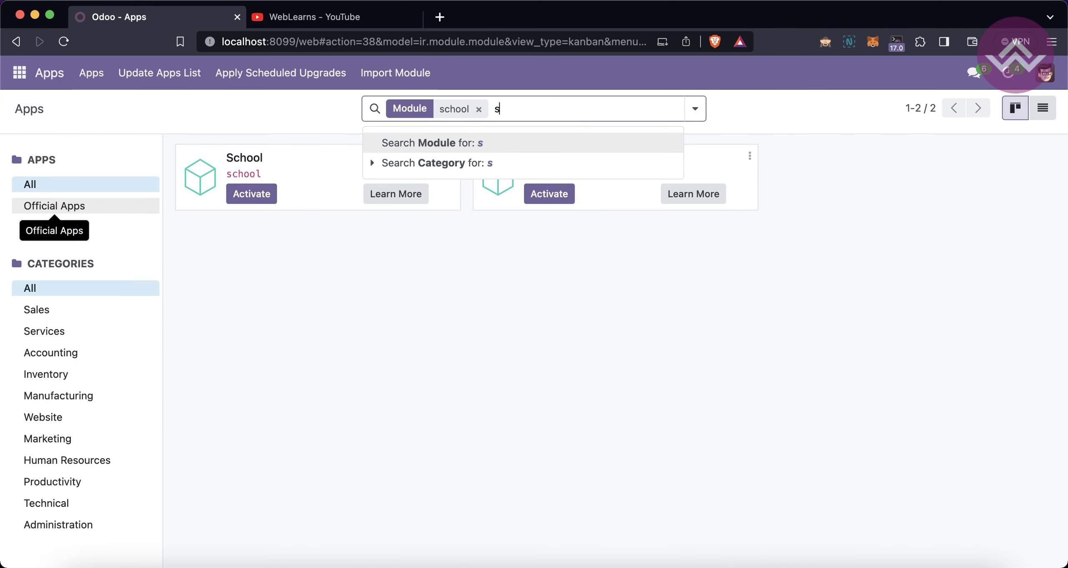
type("tudent")
key("Return")
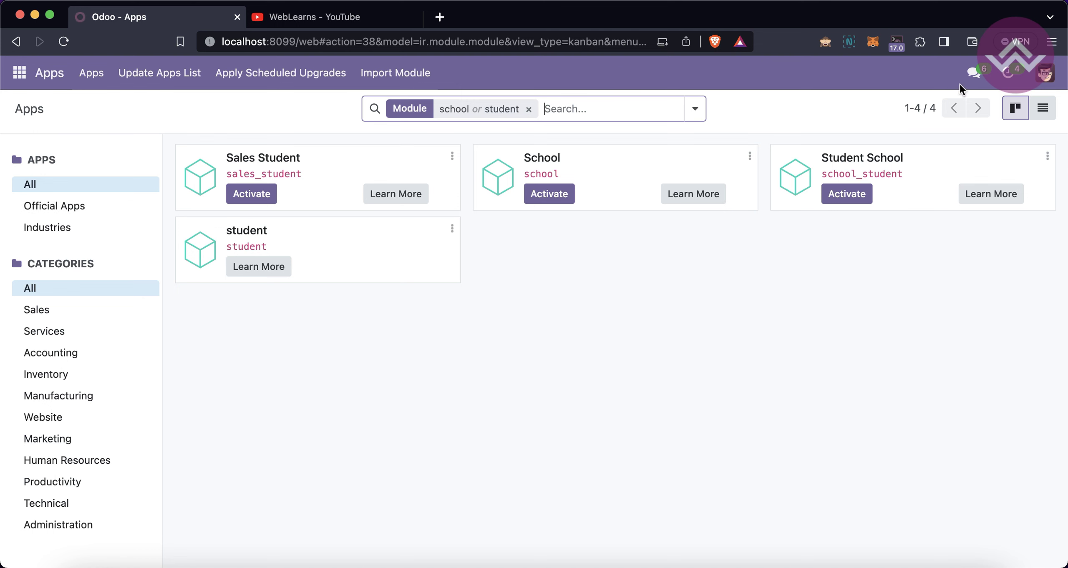
left_click(1043, 109)
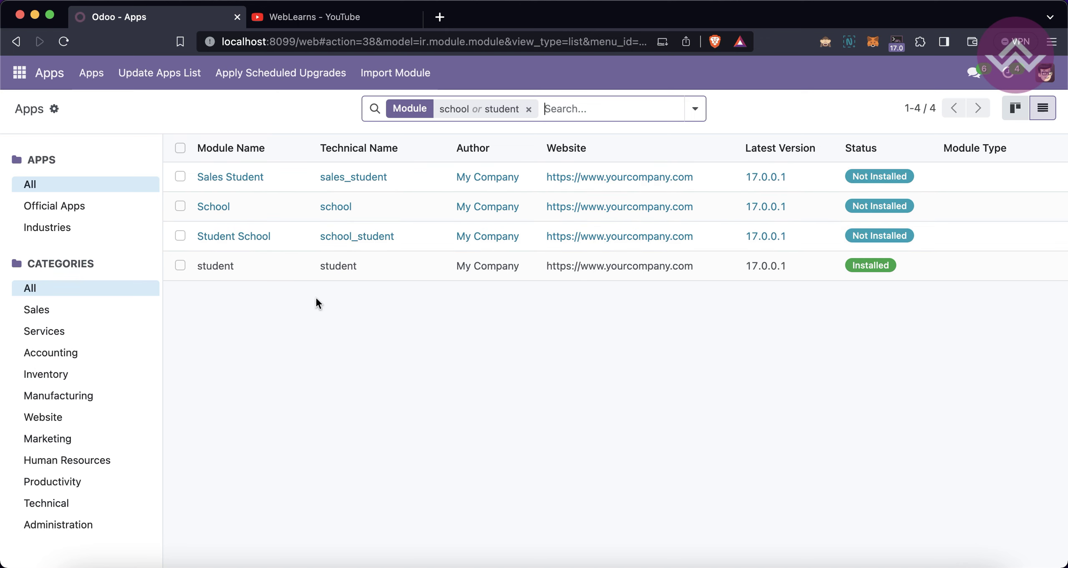
Open the Student School module from the list and activate it
left_click(289, 245)
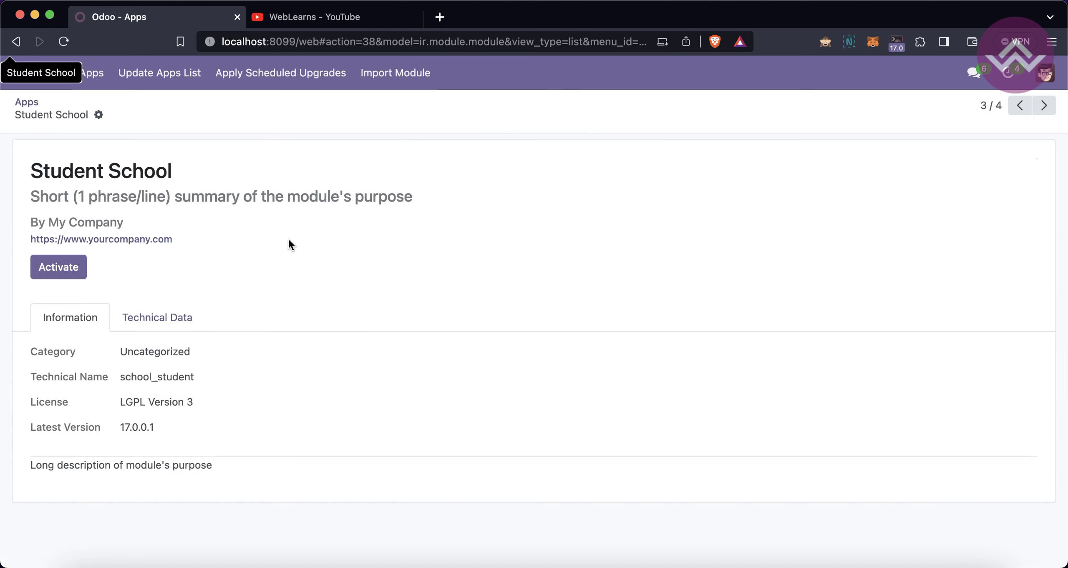
left_click(56, 273)
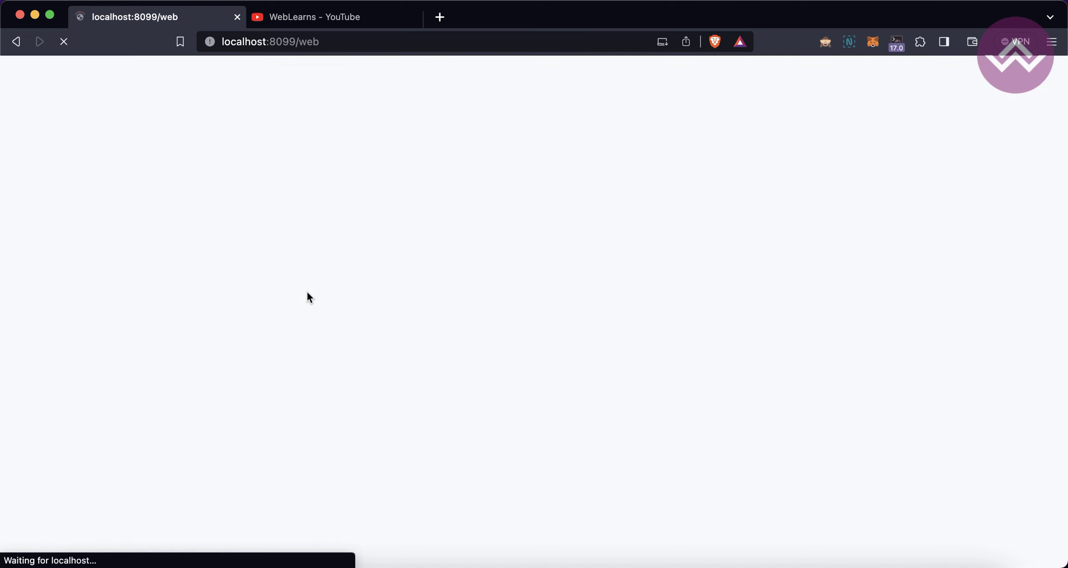
Return to Apps, search the modules for "school" or "student" without the Apps filter, and switch to list view to check their statuses
left_click(21, 80)
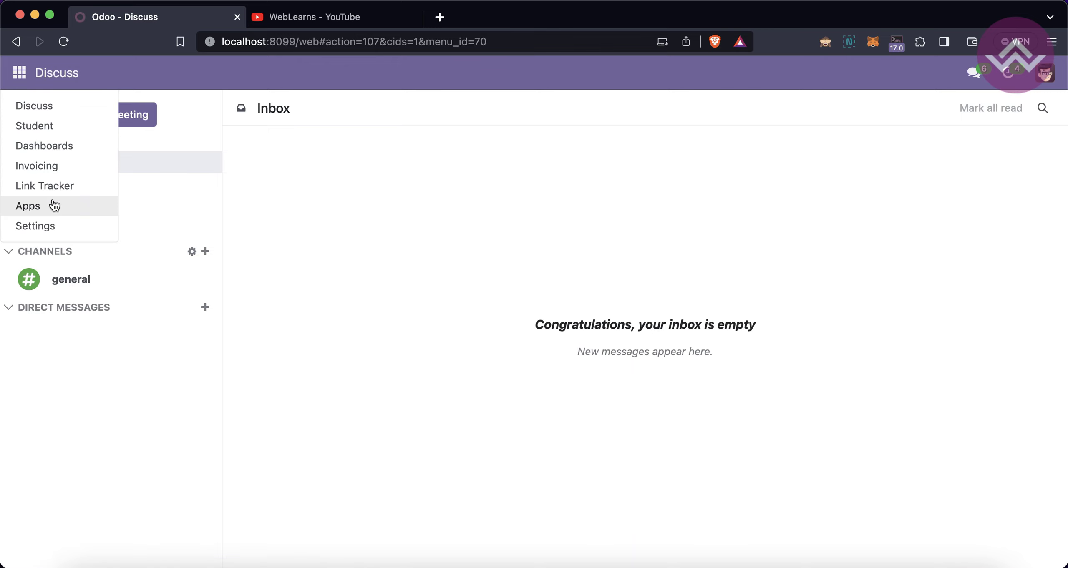
left_click(52, 202)
type("s")
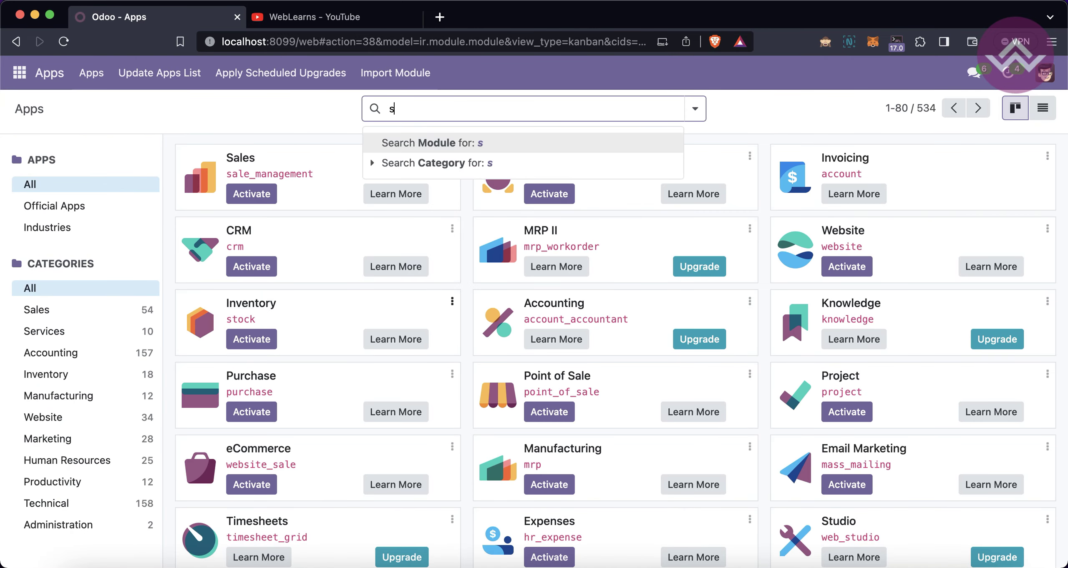
type("chool")
key("Return")
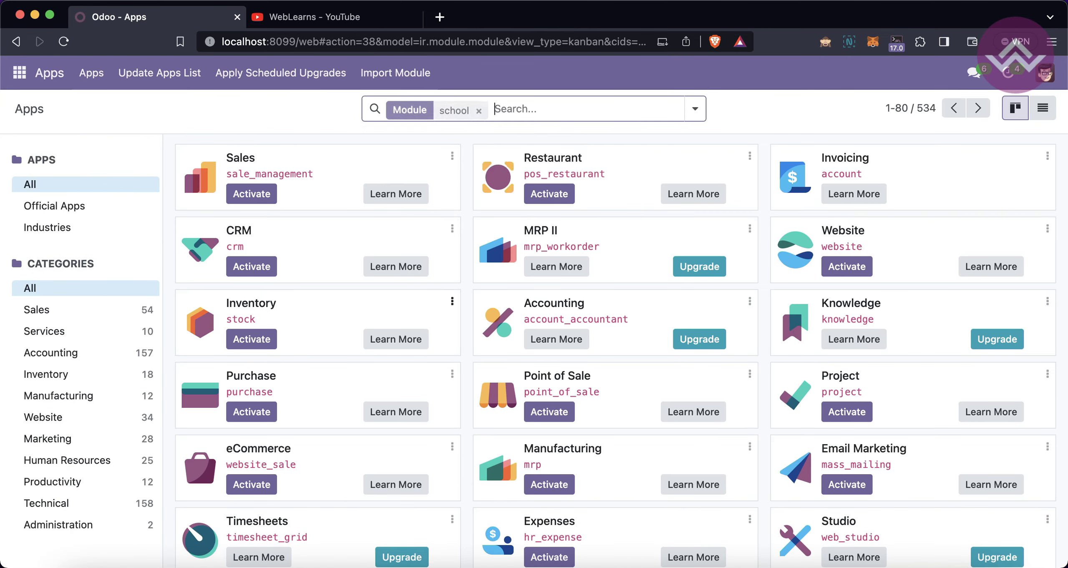
type("student")
key("Return")
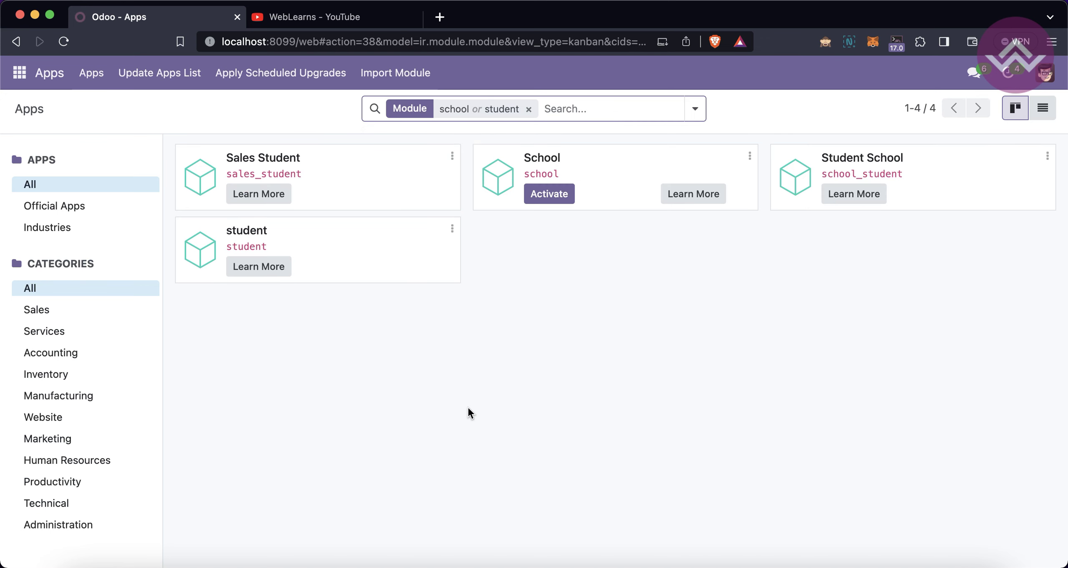
left_click(1043, 109)
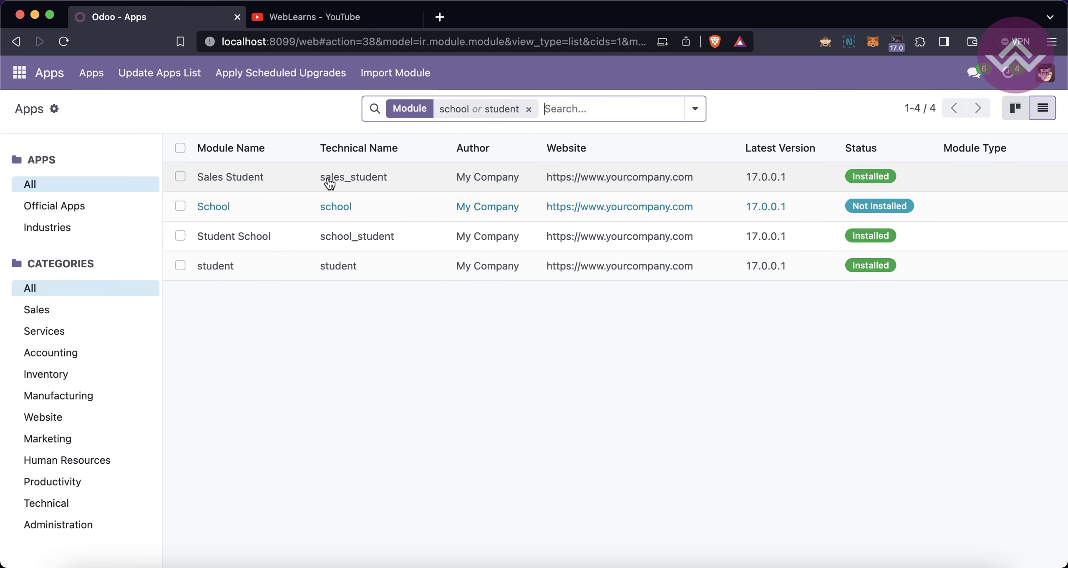
Open the Sales Student module, review the install status of its dependencies, and go back to the module list
left_click(395, 179)
left_click(176, 330)
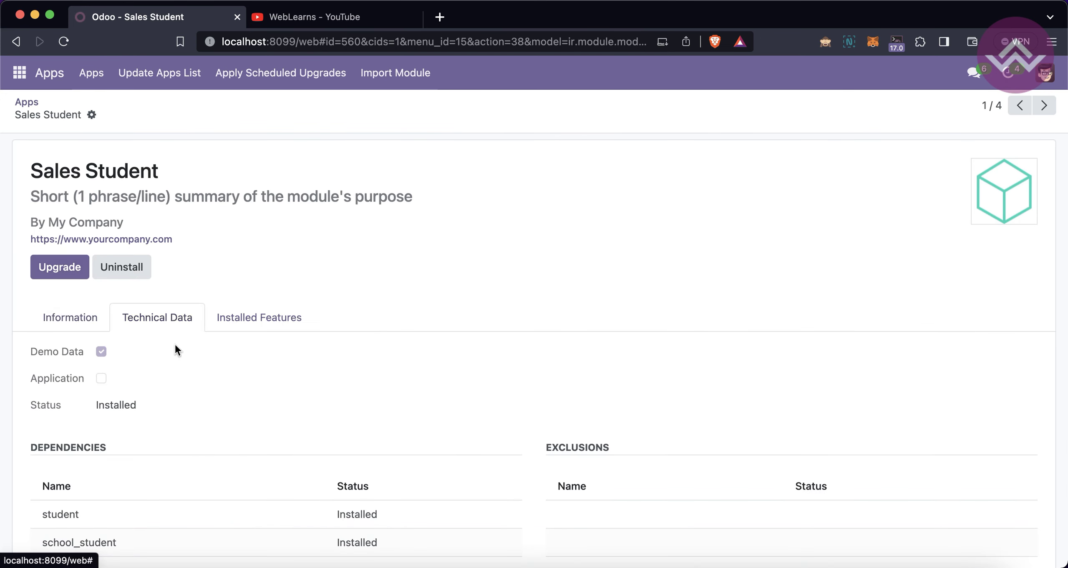
scroll(211, 491, "down", 2)
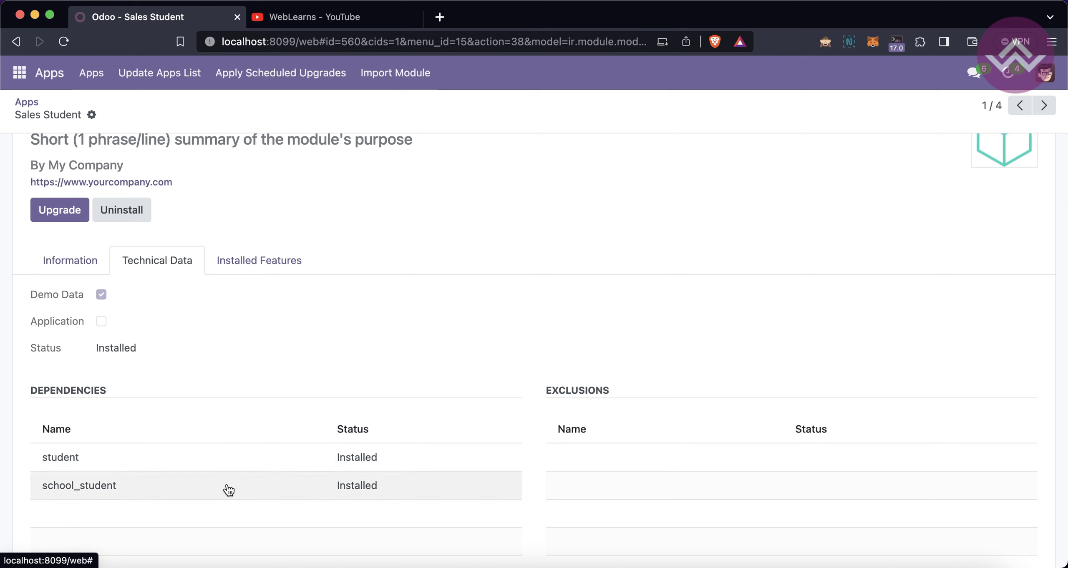
scroll(229, 471, "up", 2)
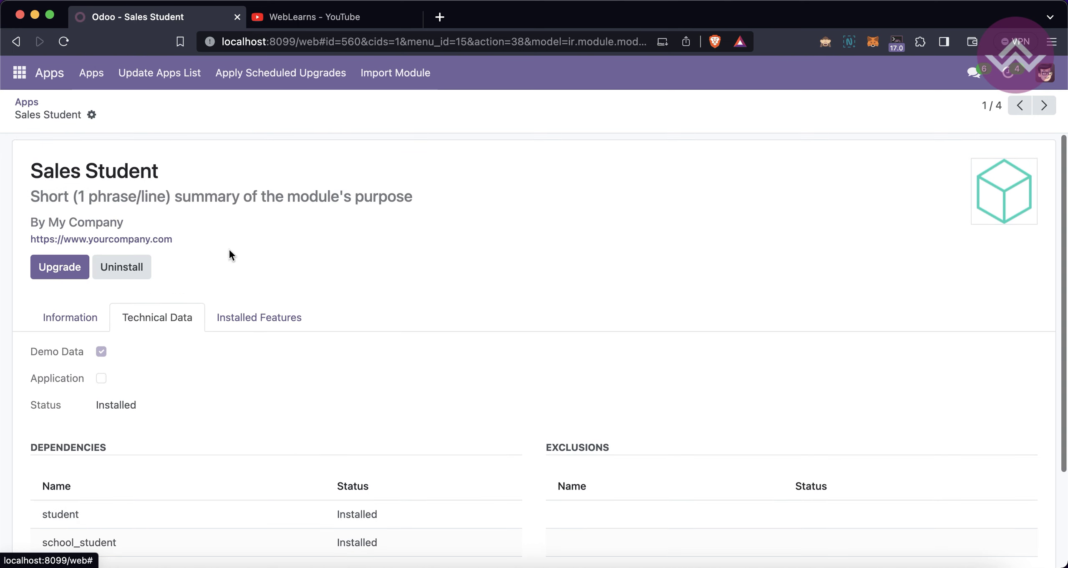
left_click(27, 102)
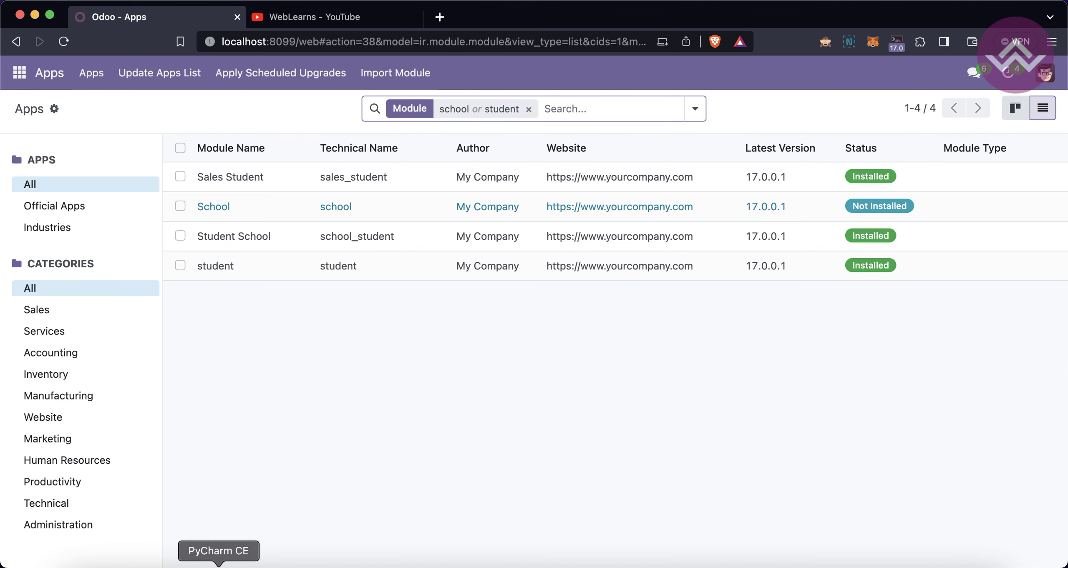
Compare the auto_install setting in the school_student manifest in PyCharm with the module statuses in Odoo in the browser
left_click(218, 555)
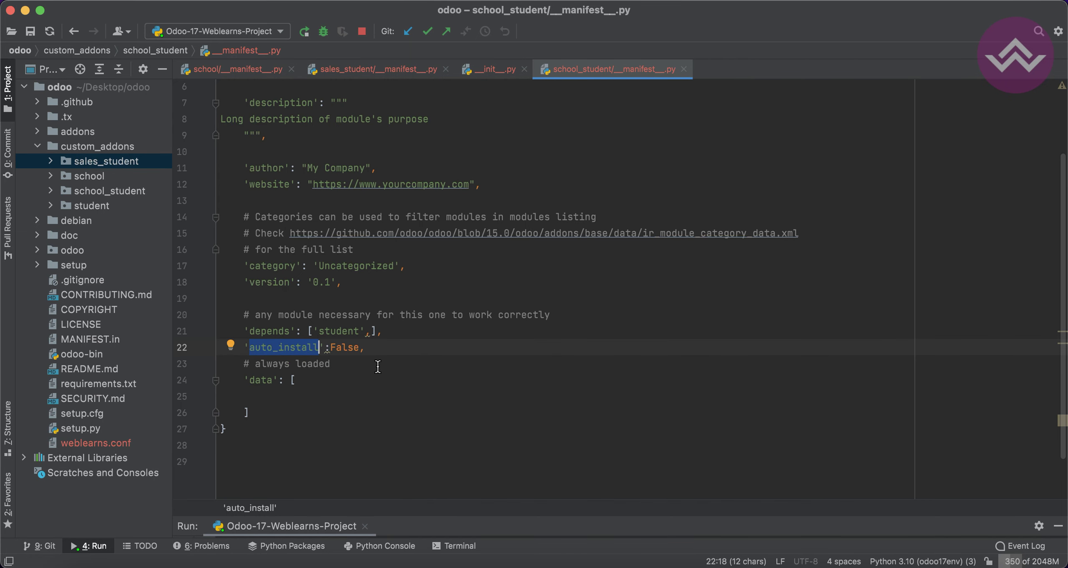
left_click(281, 557)
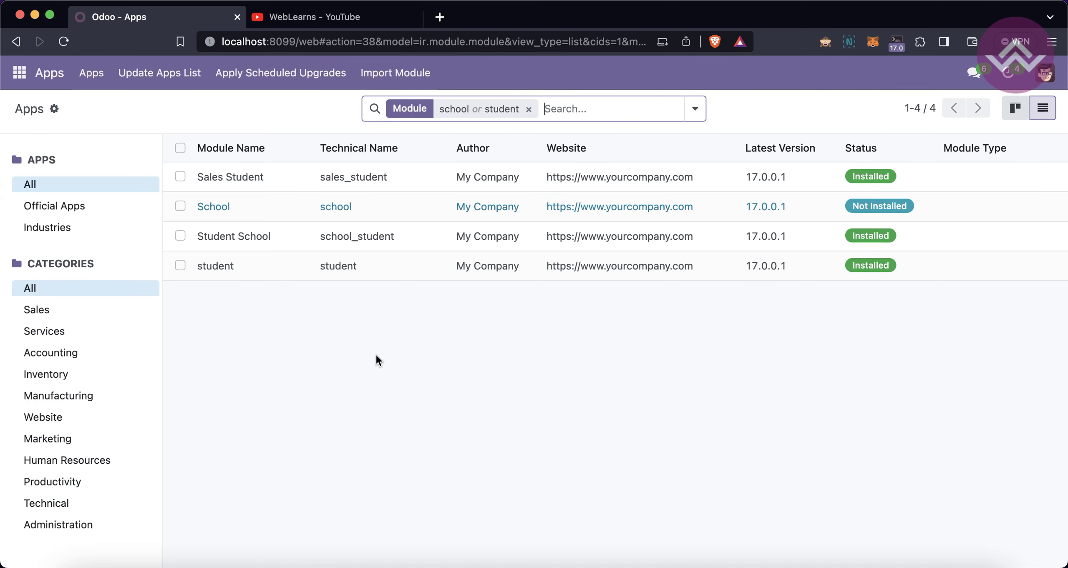
left_click(217, 556)
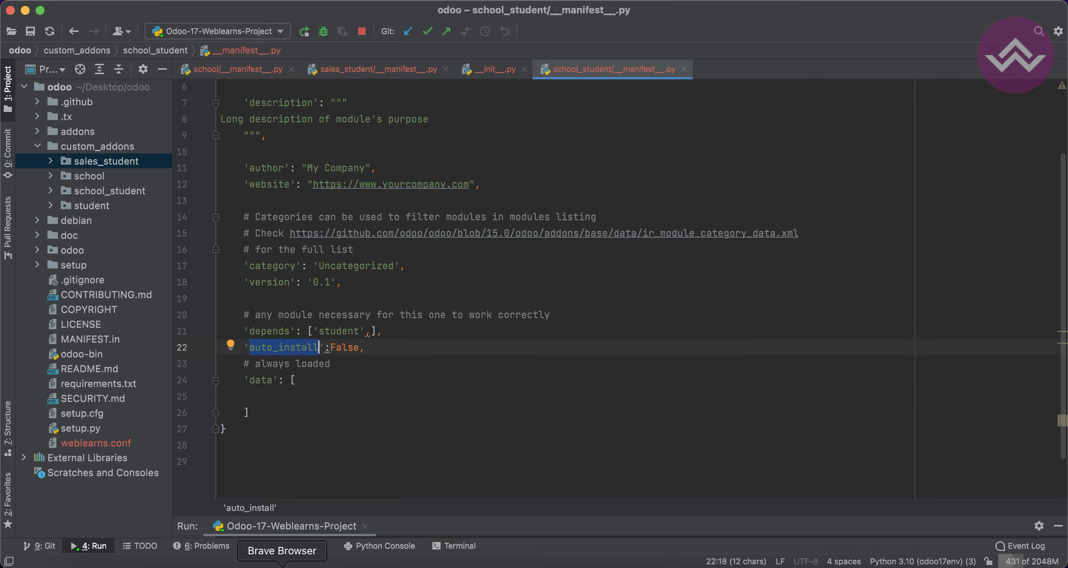
left_click(276, 558)
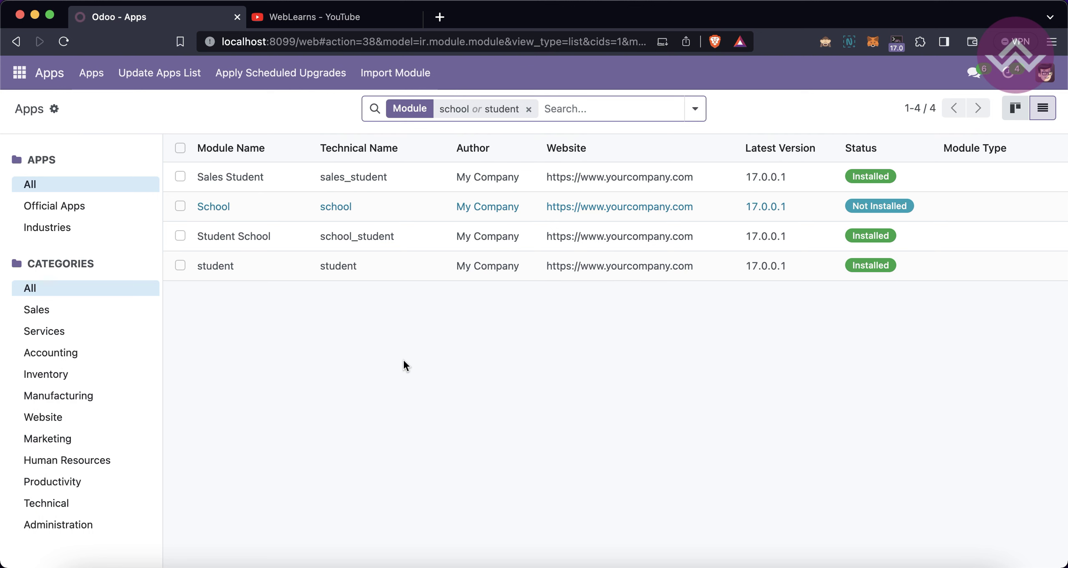
left_click(217, 561)
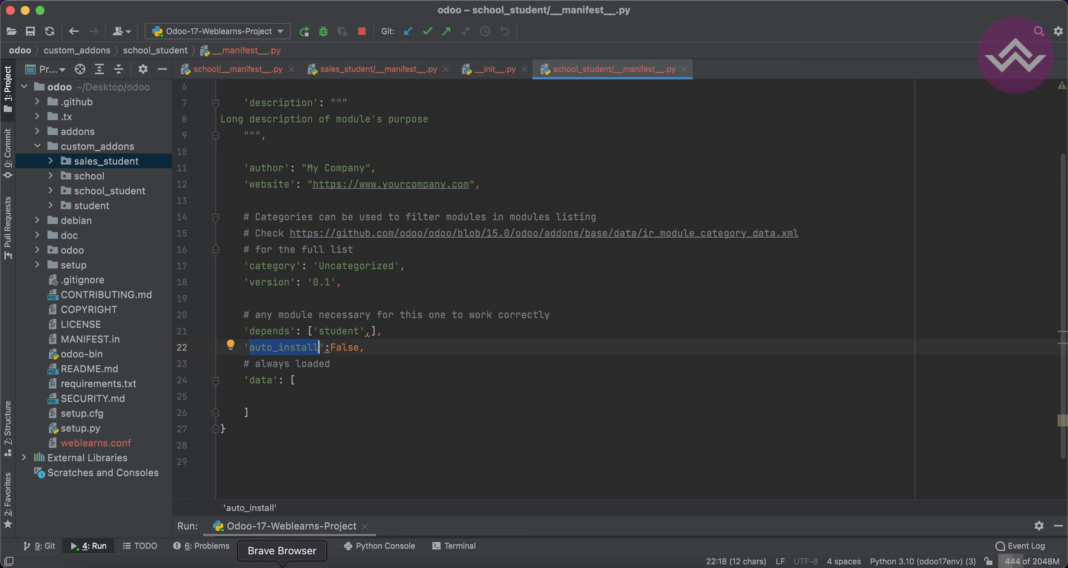
left_click(282, 562)
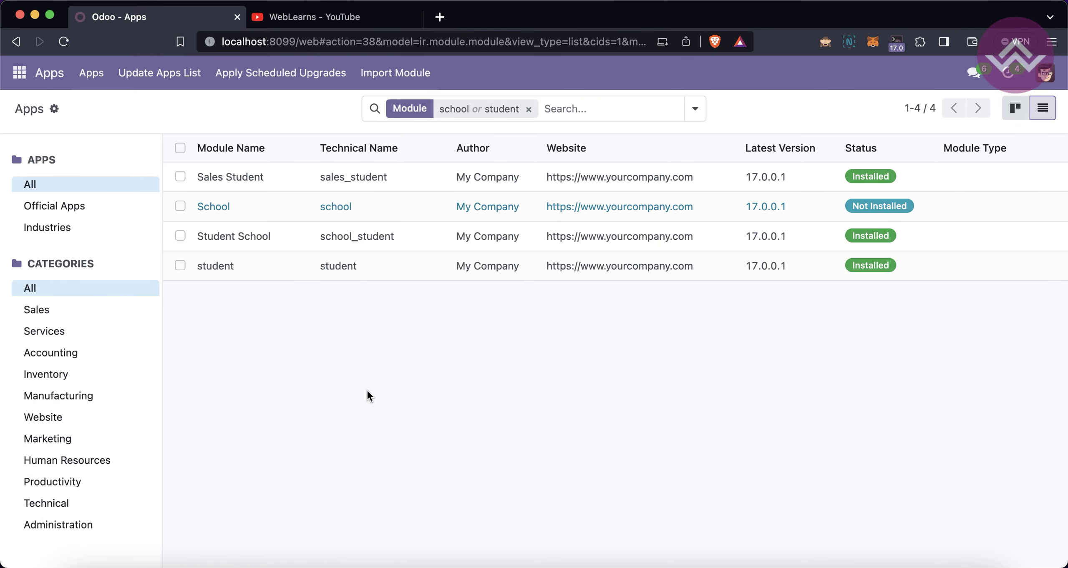